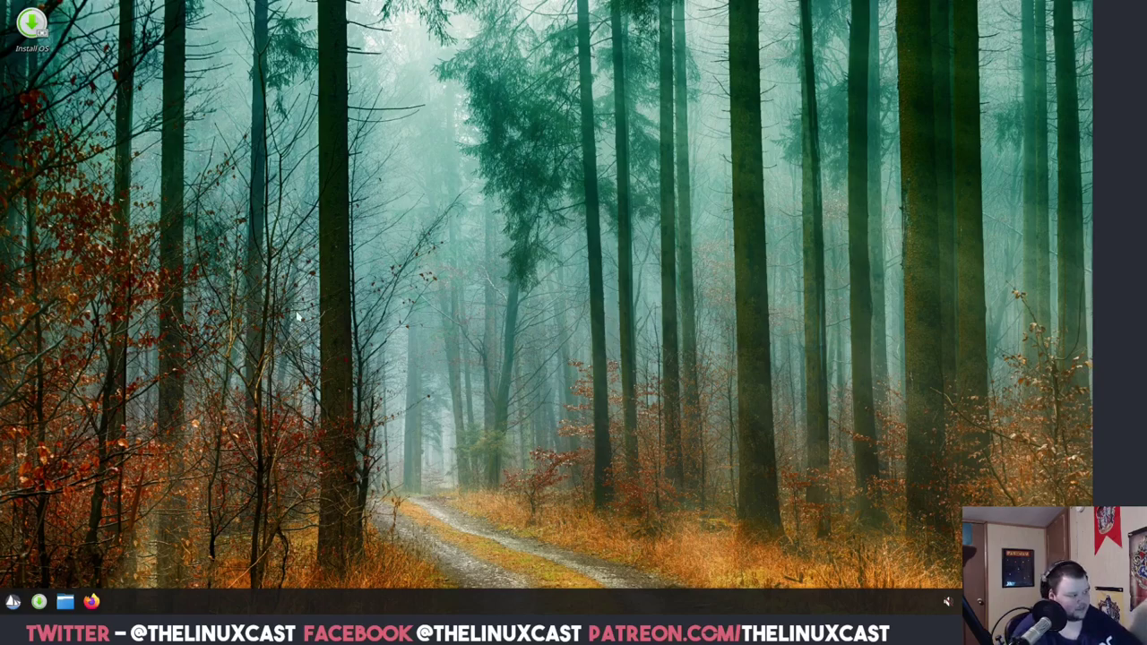
Launch Install OS from the application menu to open the Solus installer's language step.
click(12, 603)
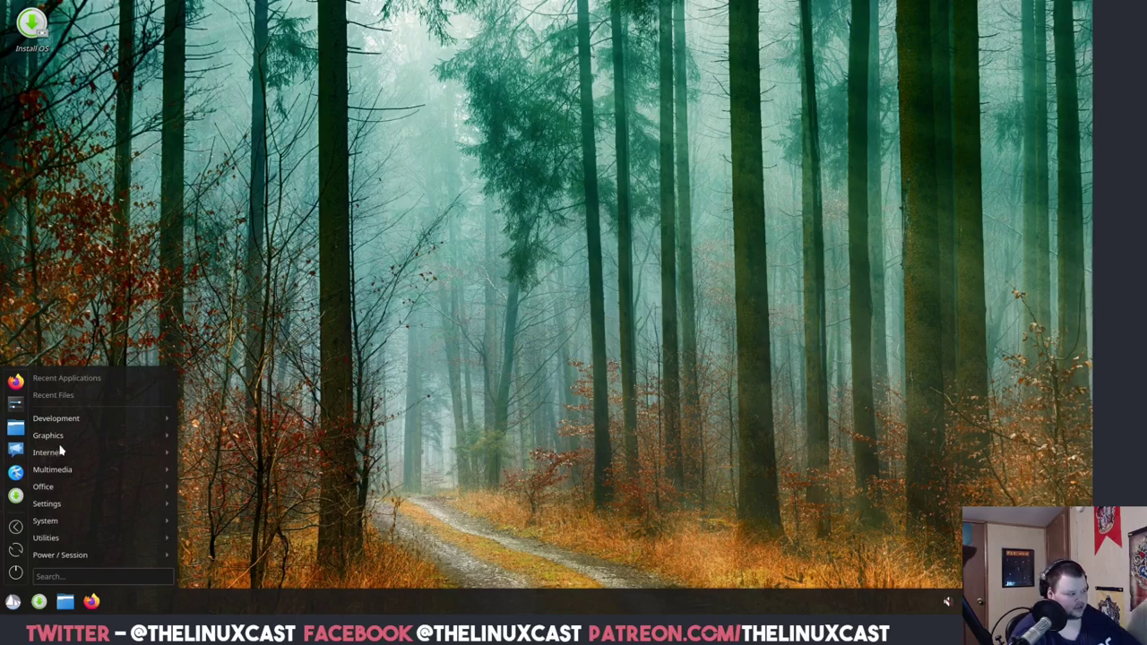
click(81, 486)
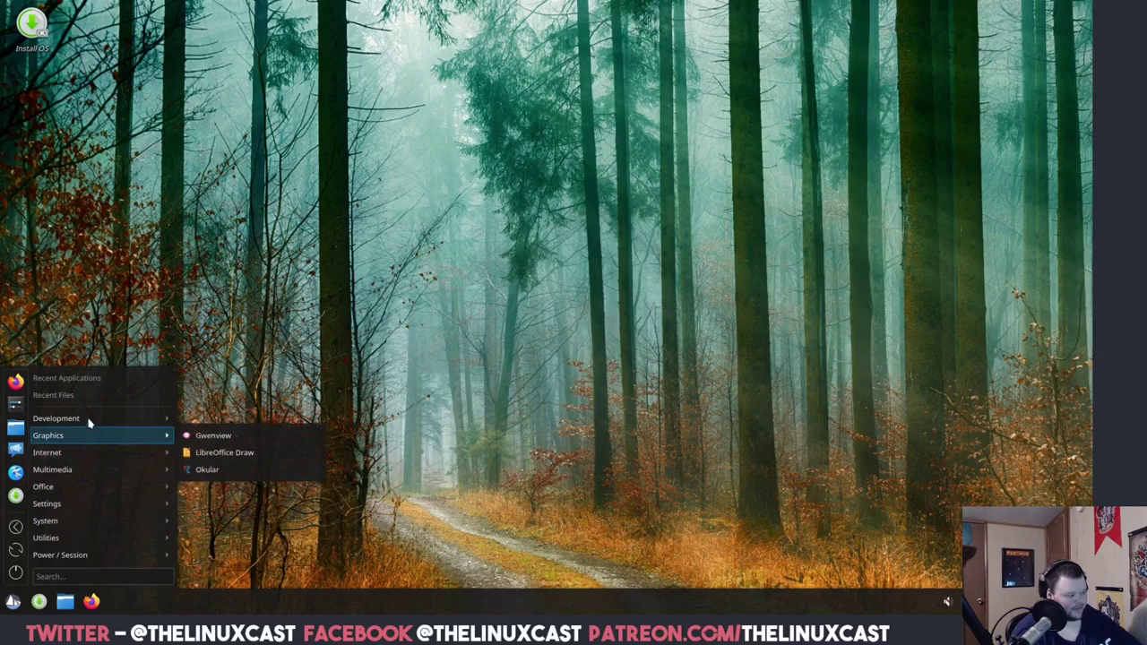
mouse_move(87, 505)
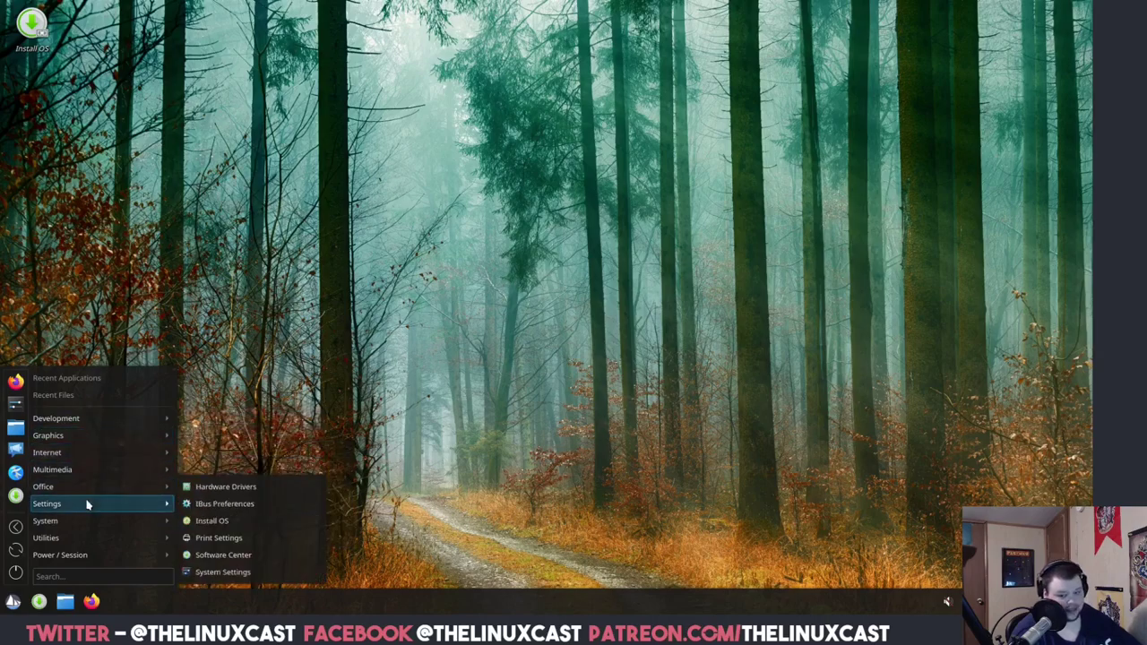
click(128, 297)
double_click(32, 25)
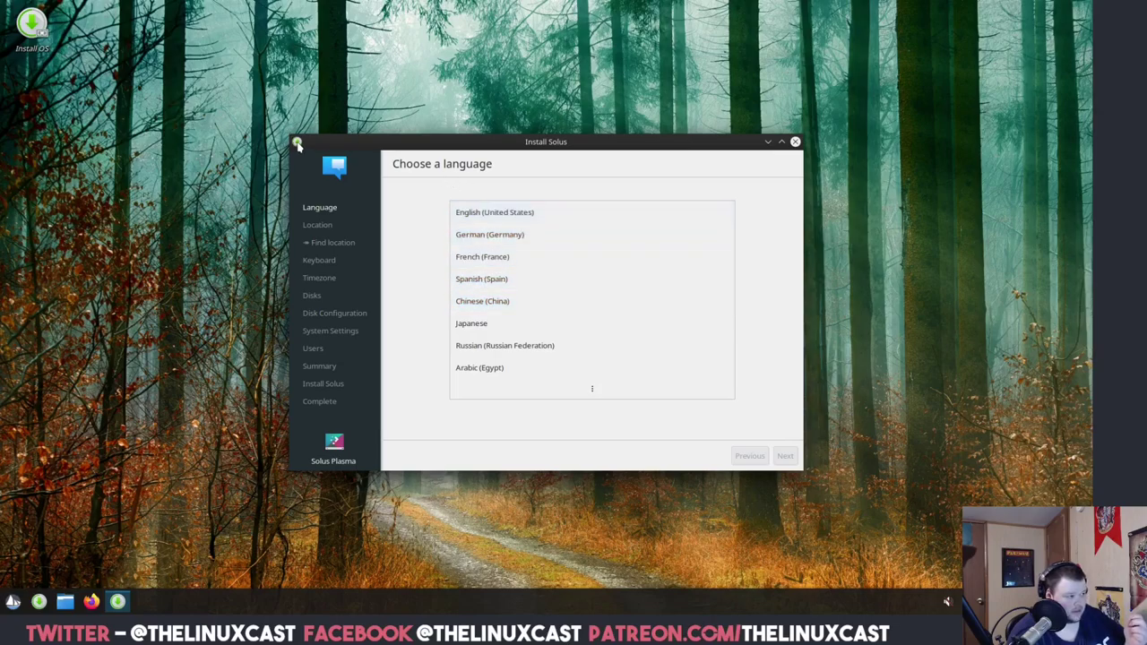
Choose English (United States) as the language and let the installer find the location automatically.
click(298, 143)
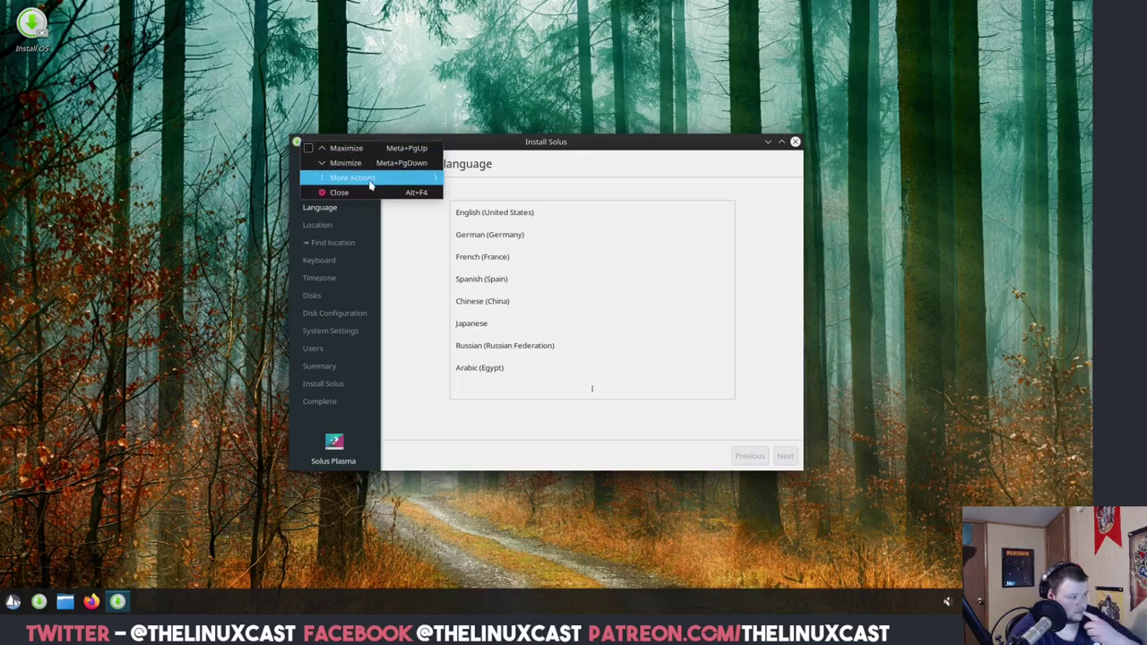
click(685, 149)
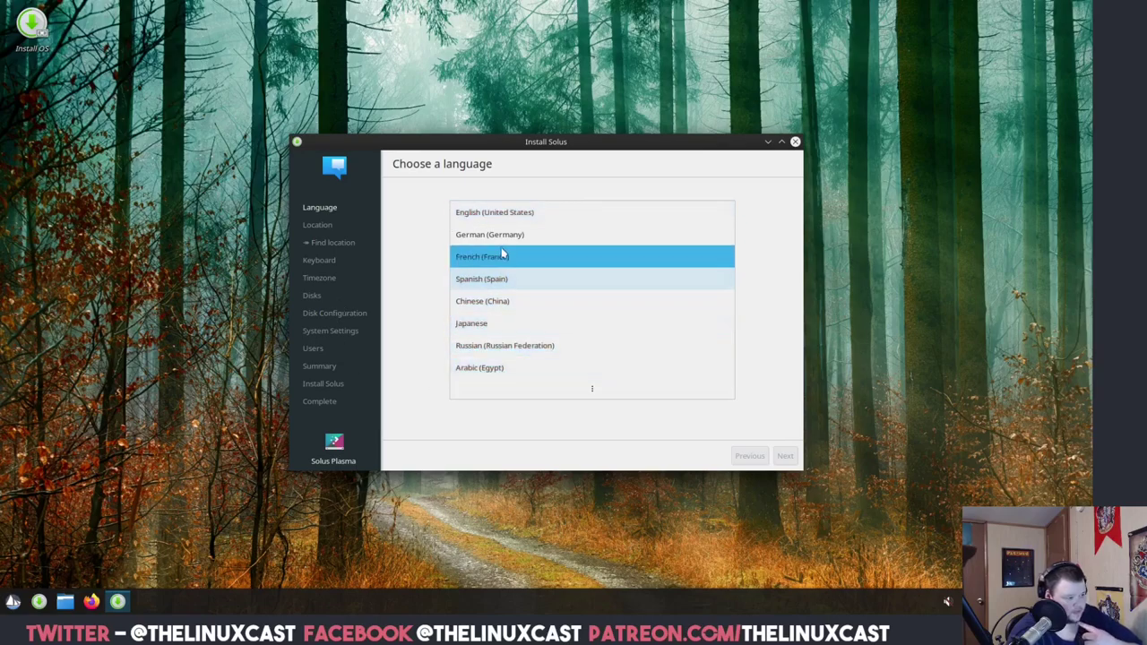
click(513, 220)
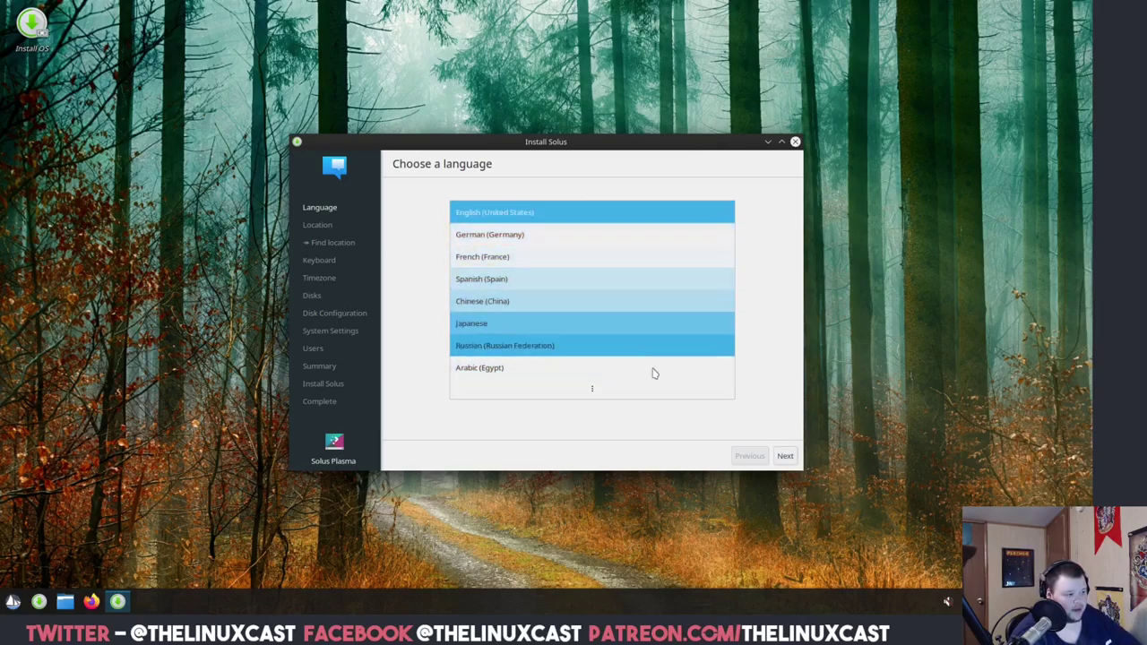
click(777, 456)
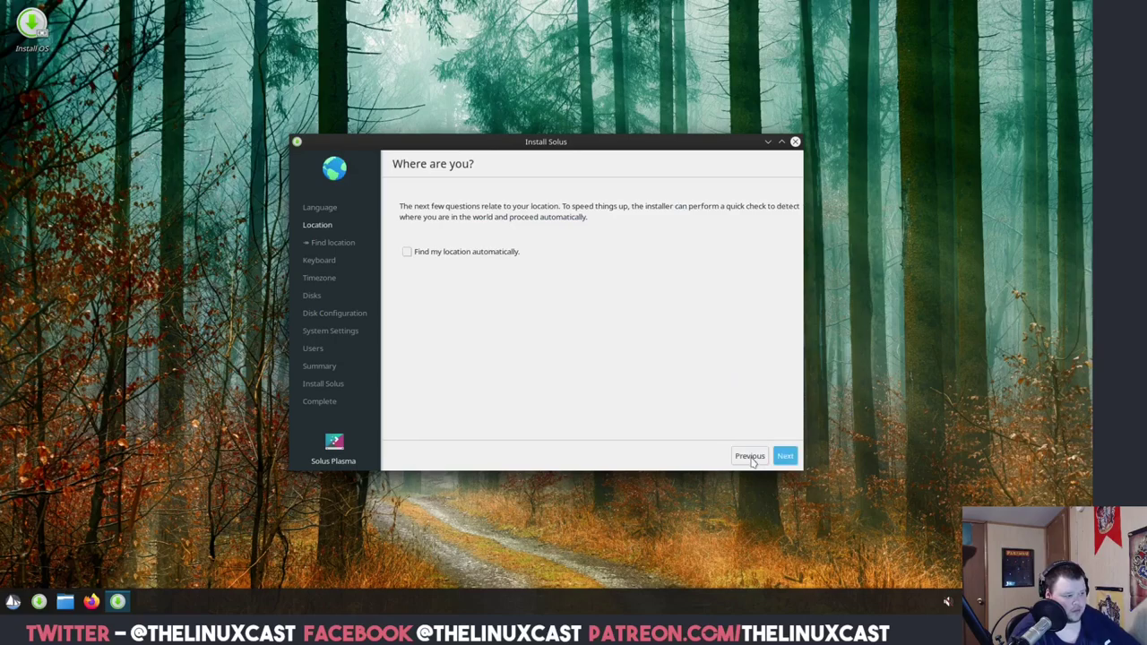
click(425, 251)
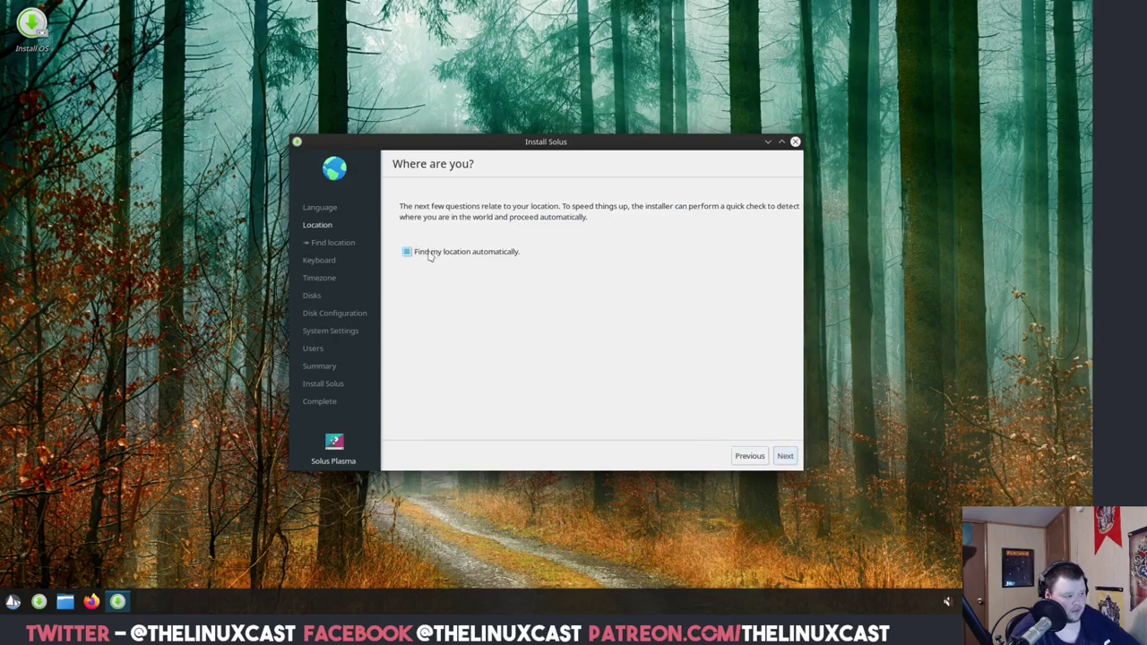
click(785, 456)
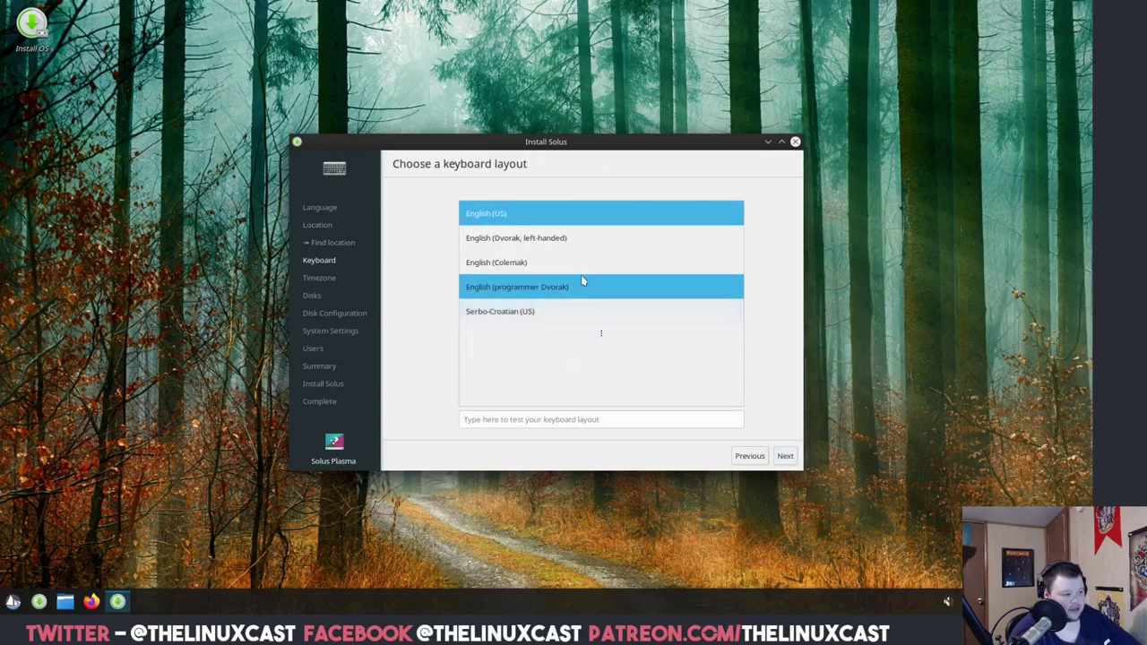
Test the US keyboard layout by typing 'test', then set the timezone to Detroit.
click(563, 417)
text(test)
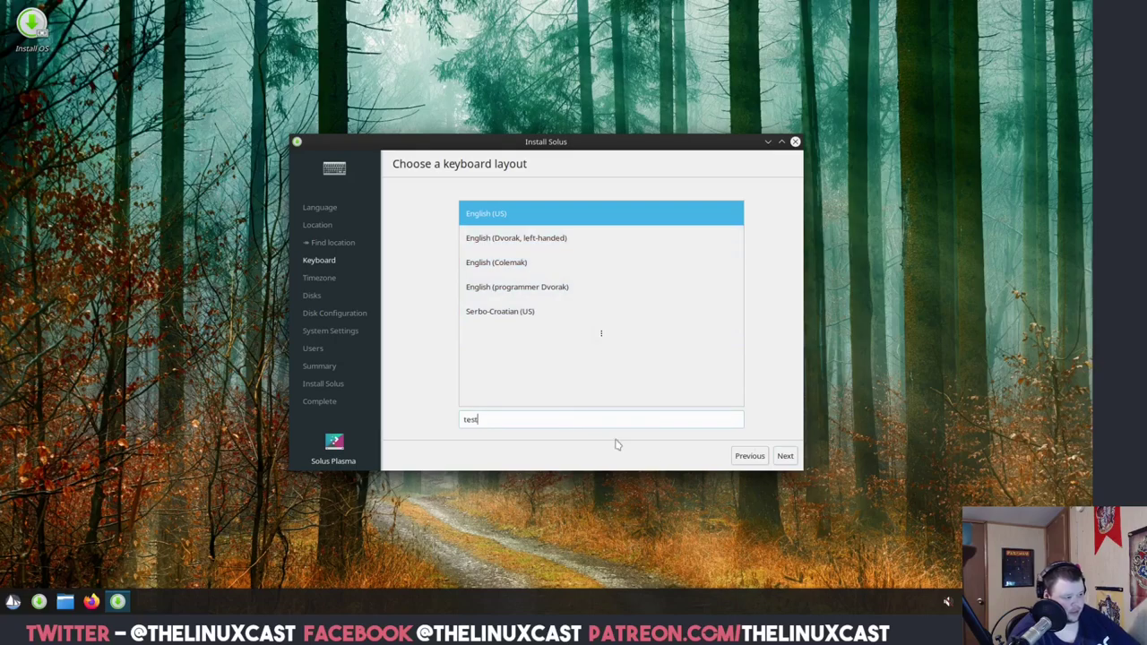
click(785, 457)
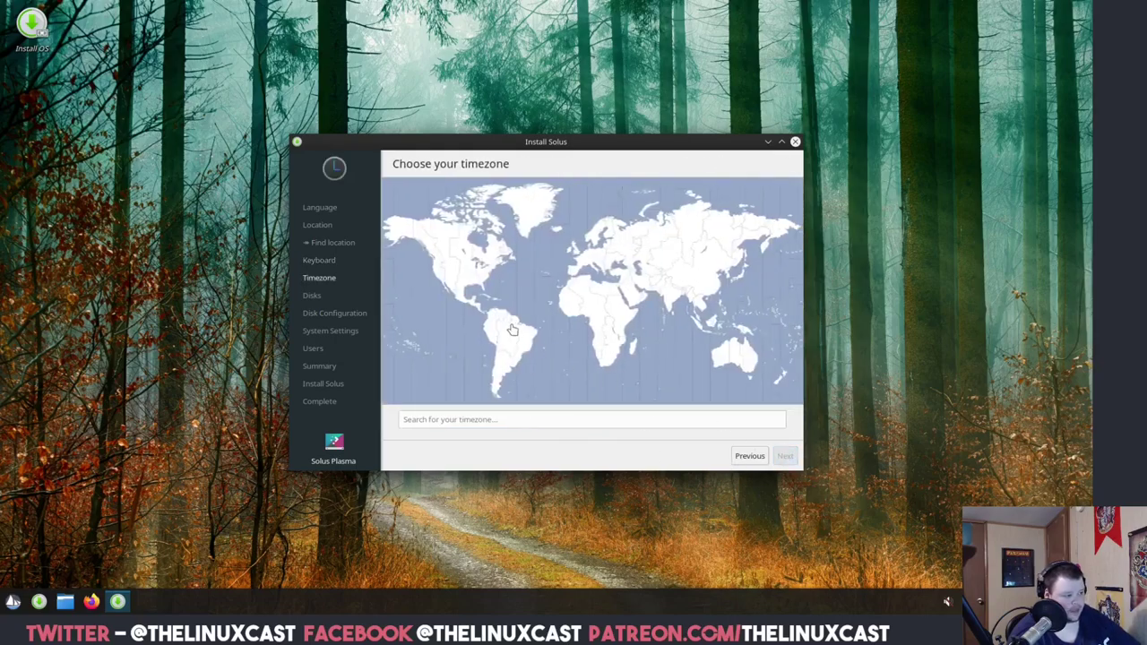
click(480, 270)
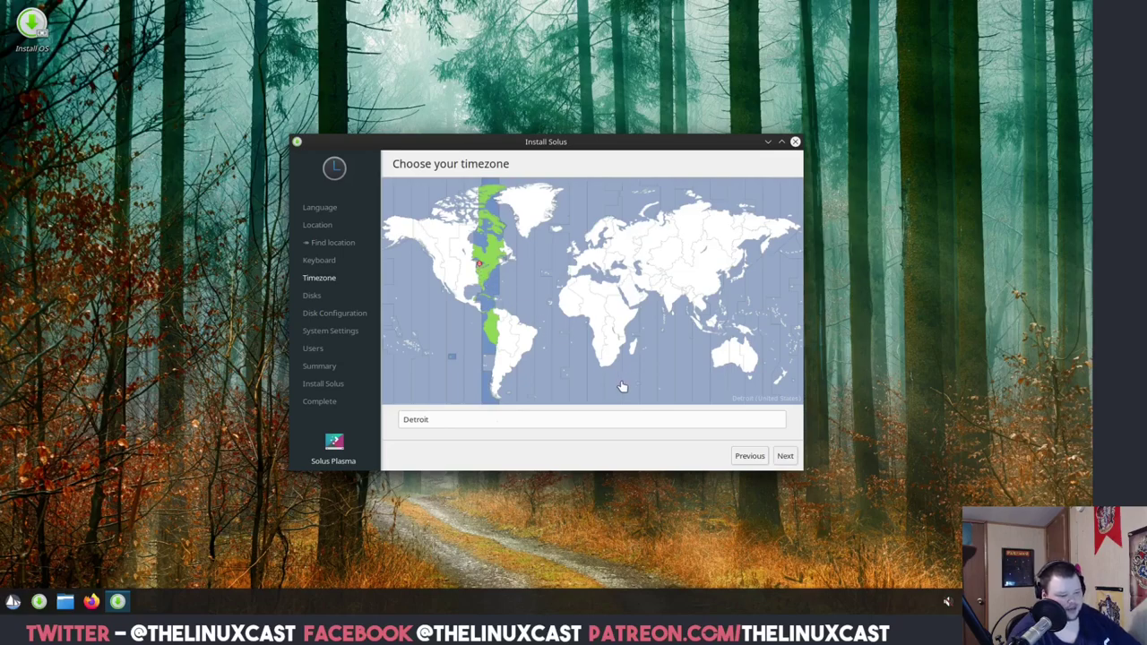
click(783, 457)
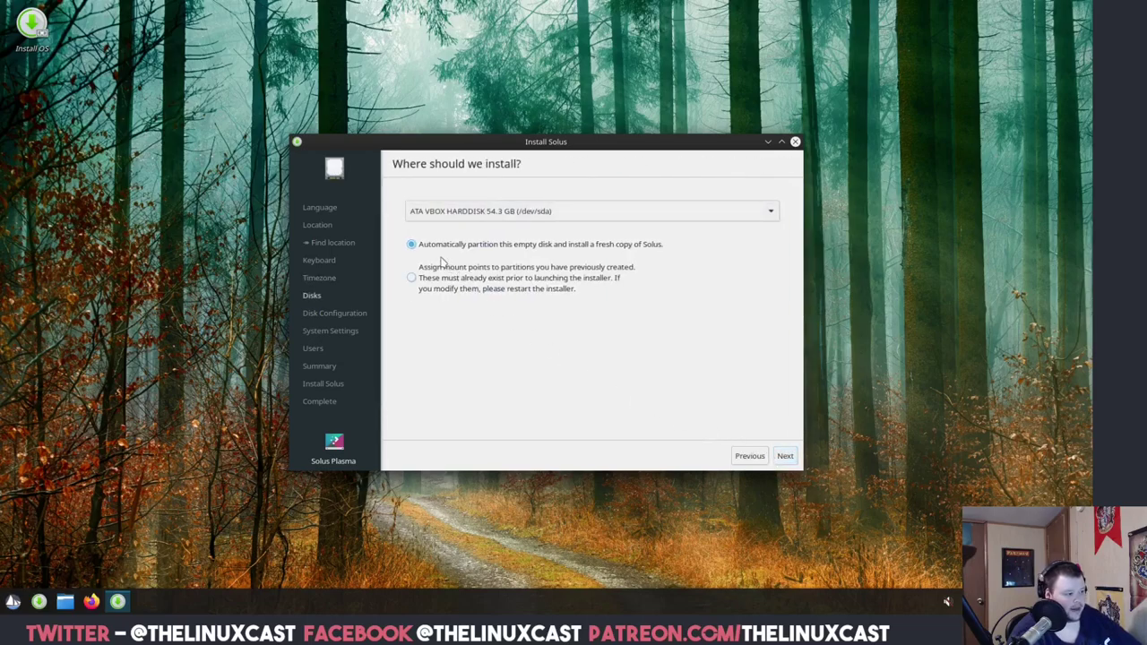
Keep automatic partitioning, skip the advanced disk options, and name the computer solusvm.
click(786, 458)
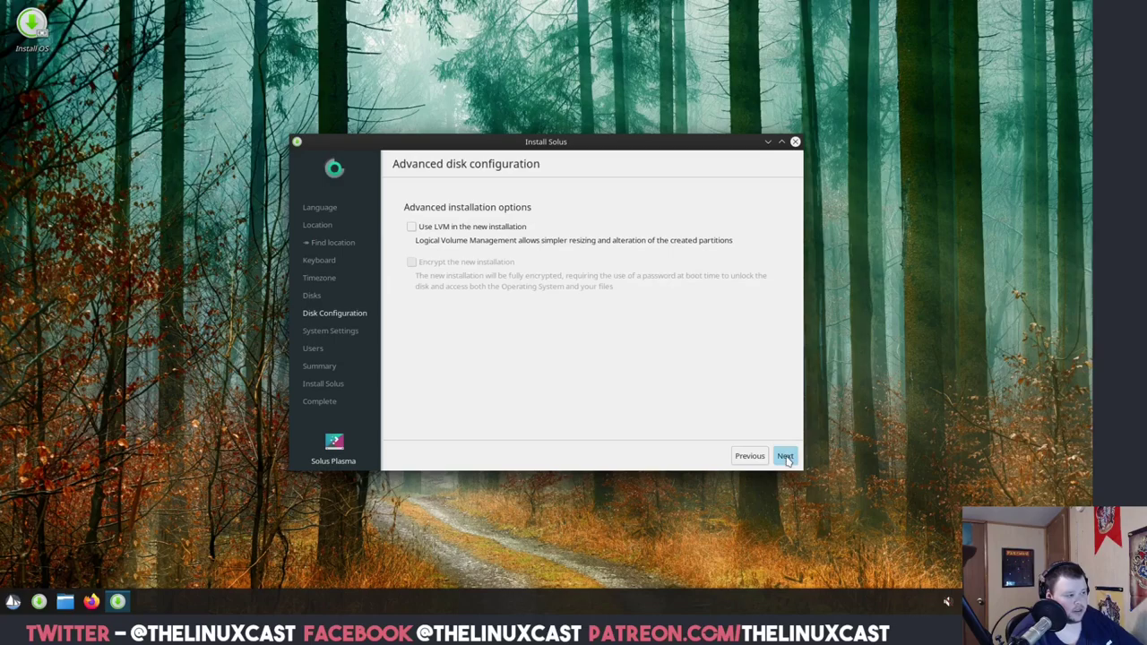
click(786, 458)
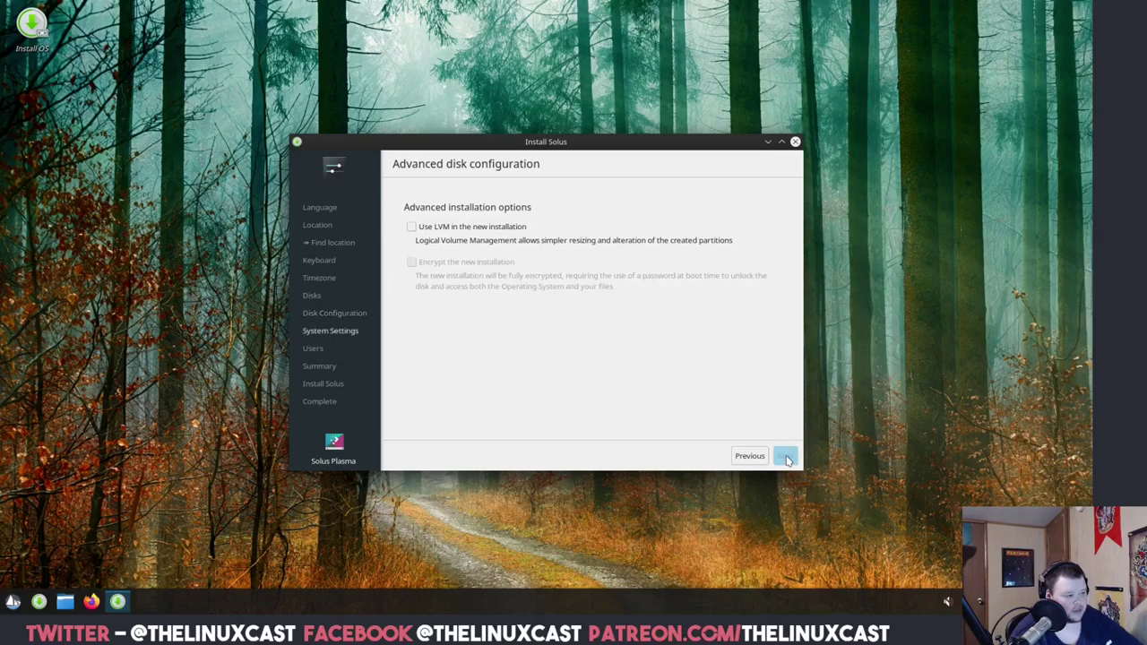
click(566, 231)
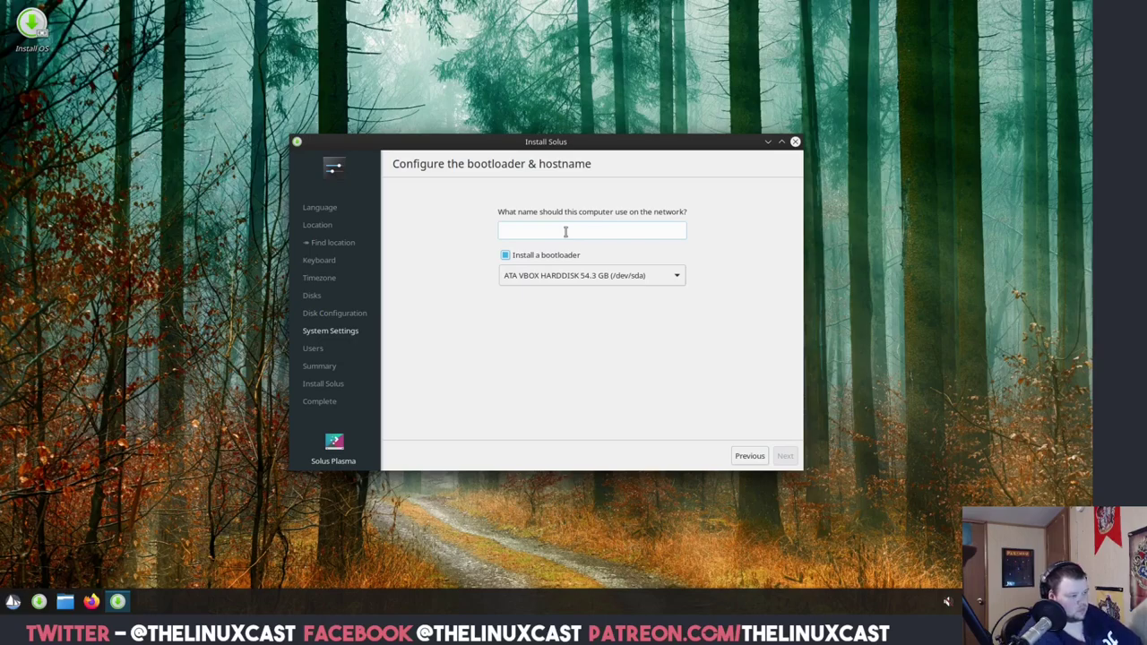
text(solusvm)
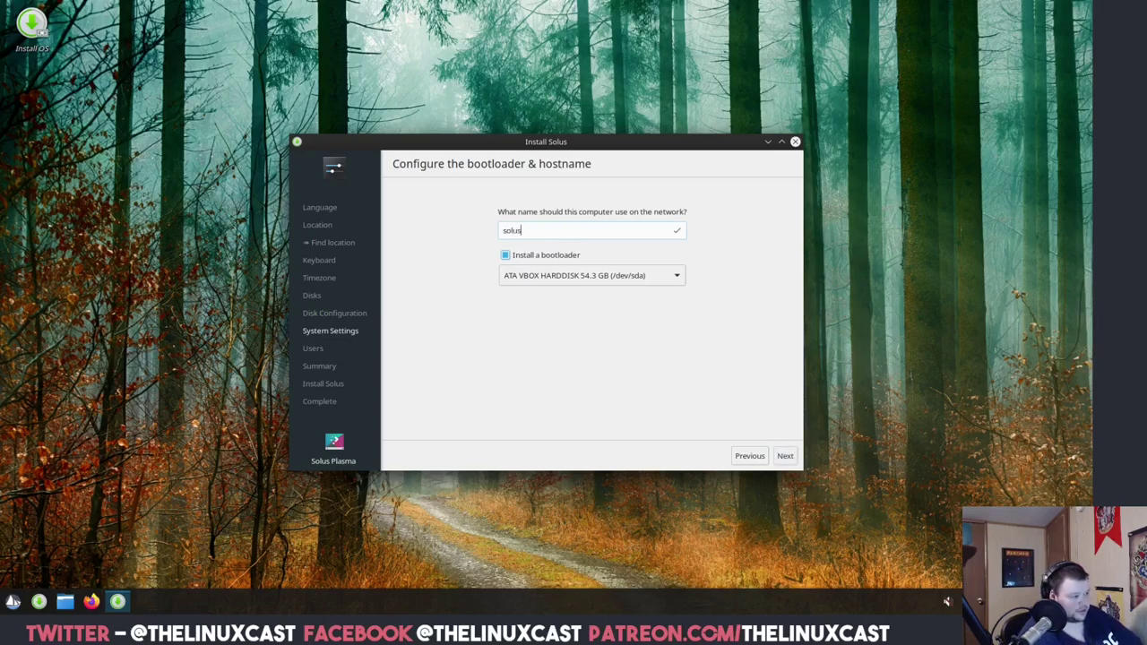
click(785, 456)
Add an administrative user with a username, real name and matching password.
click(548, 209)
text(drmdub)
key(Tab)
text(MA)
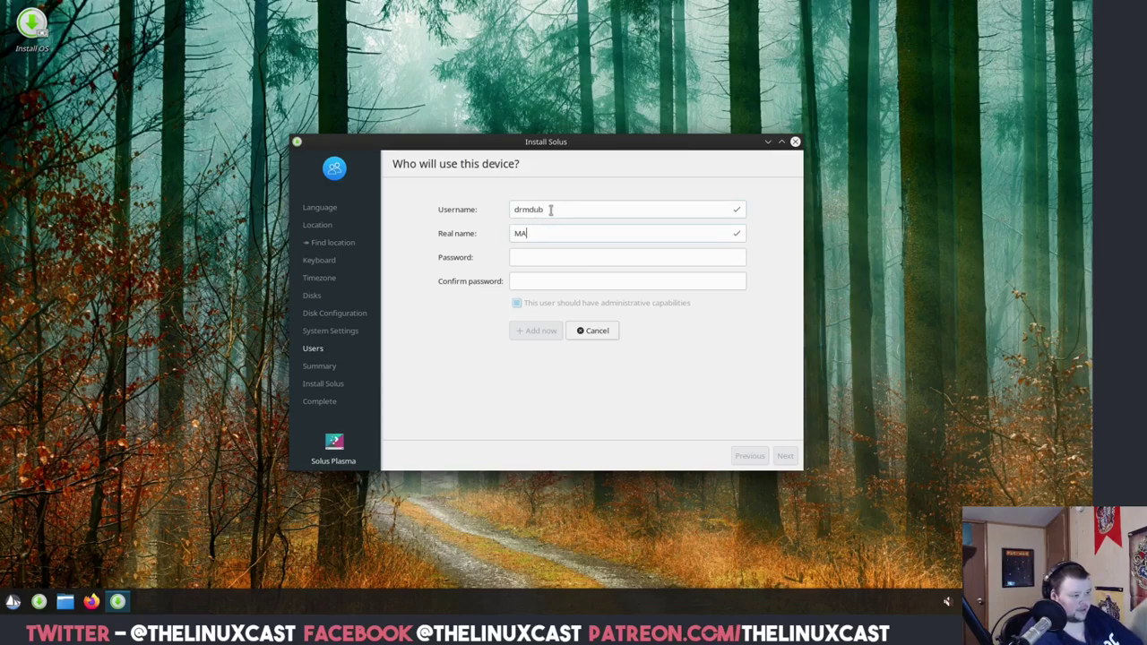
text(tthhew Weber)
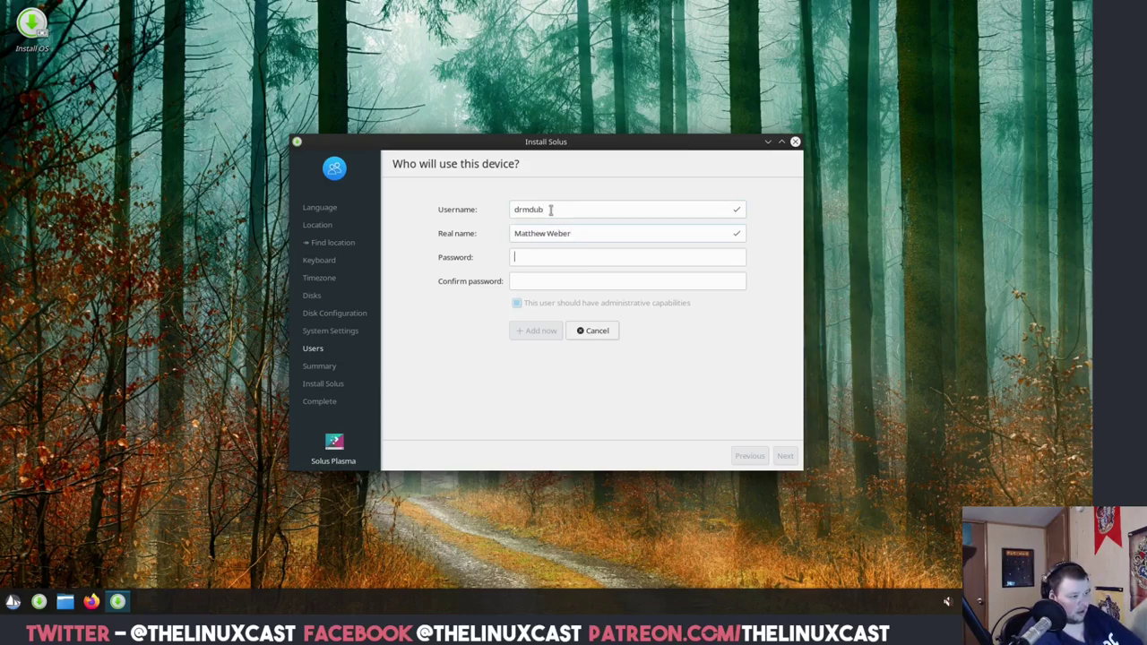
text(••••••)
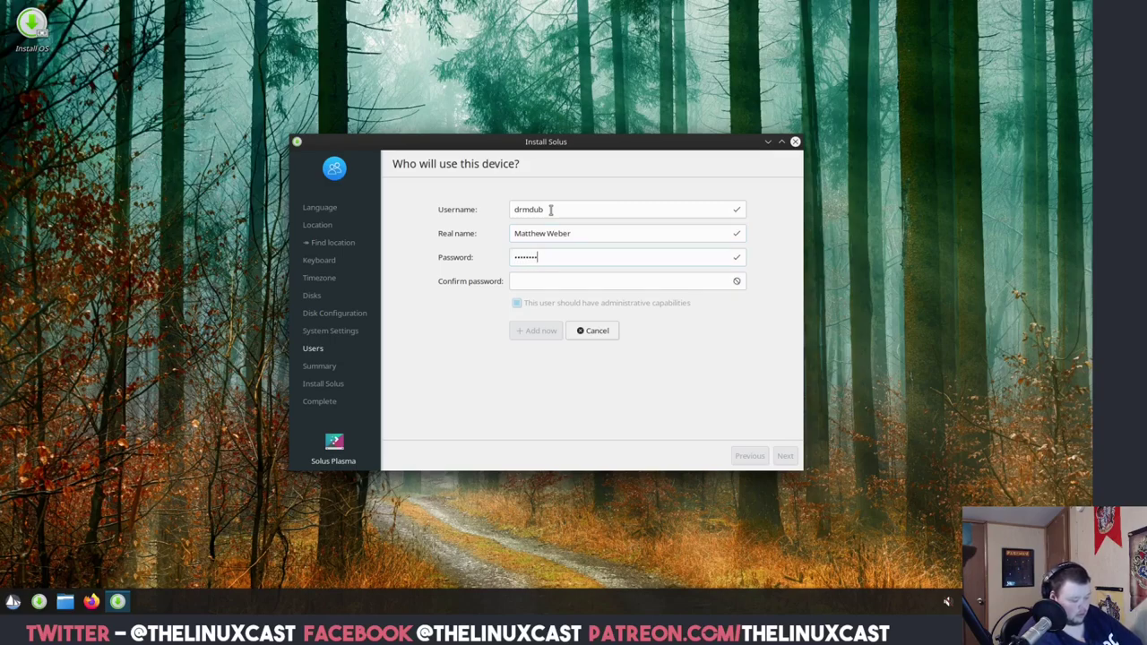
text(••••••••••)
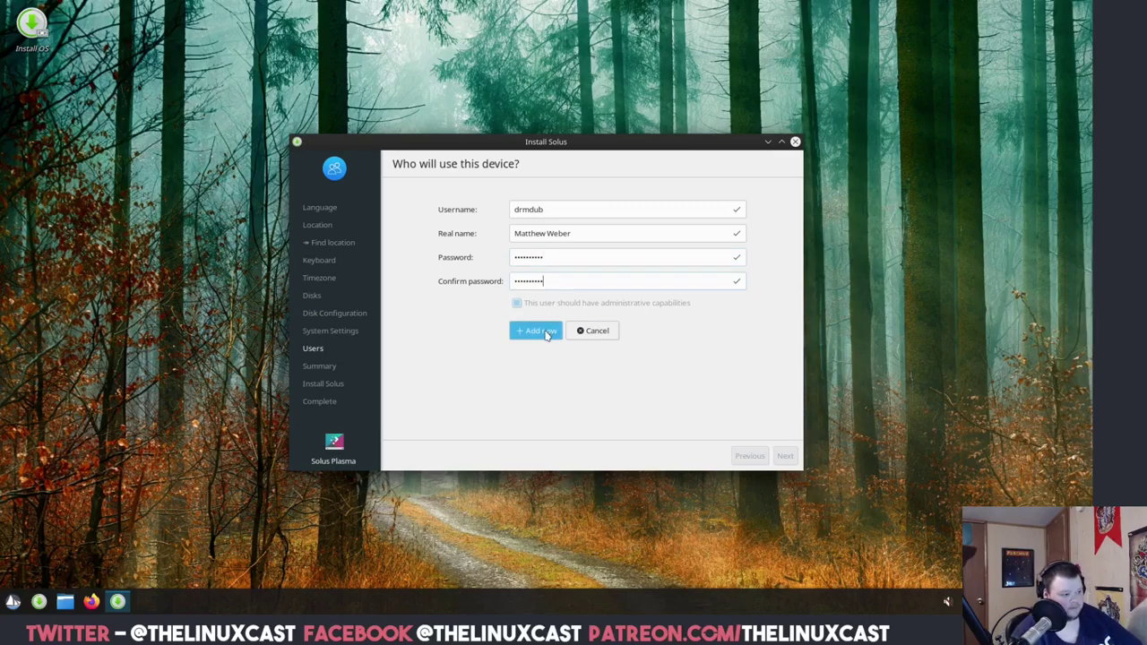
click(548, 331)
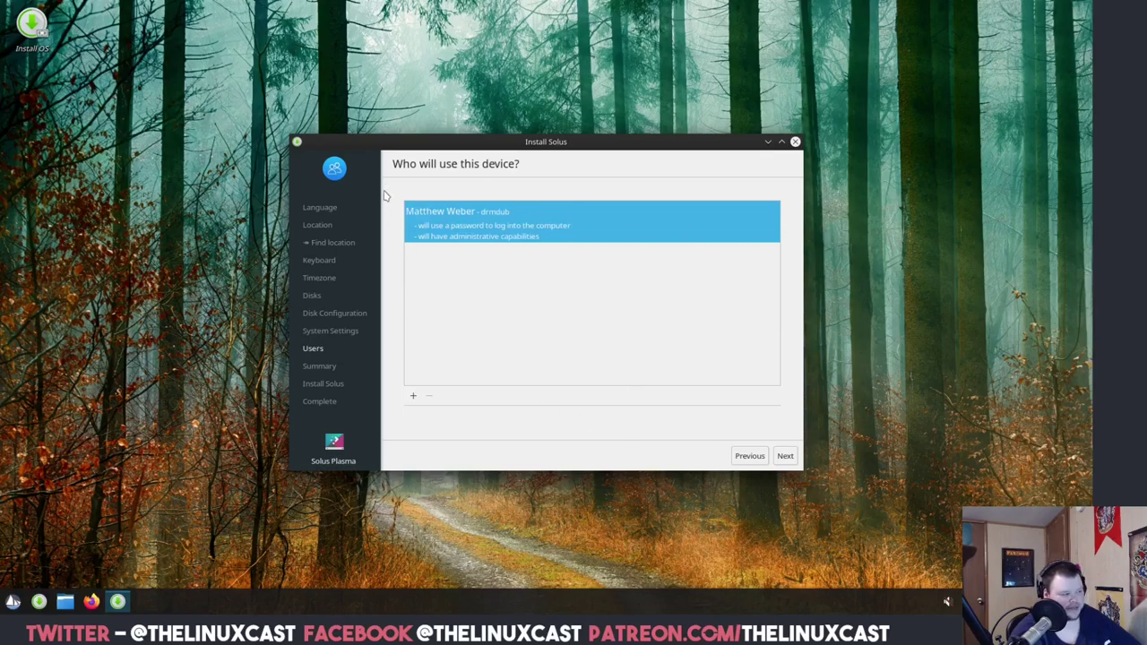
Review the summary and install Solus to /dev/sda, accepting the data-loss warning.
click(785, 456)
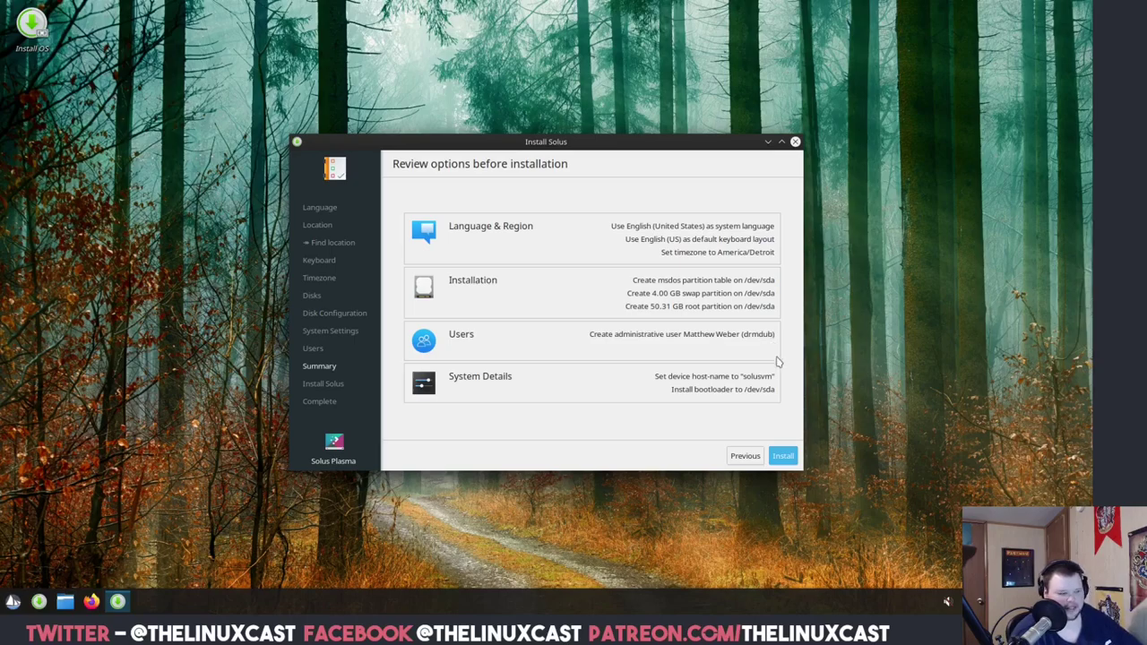
click(783, 457)
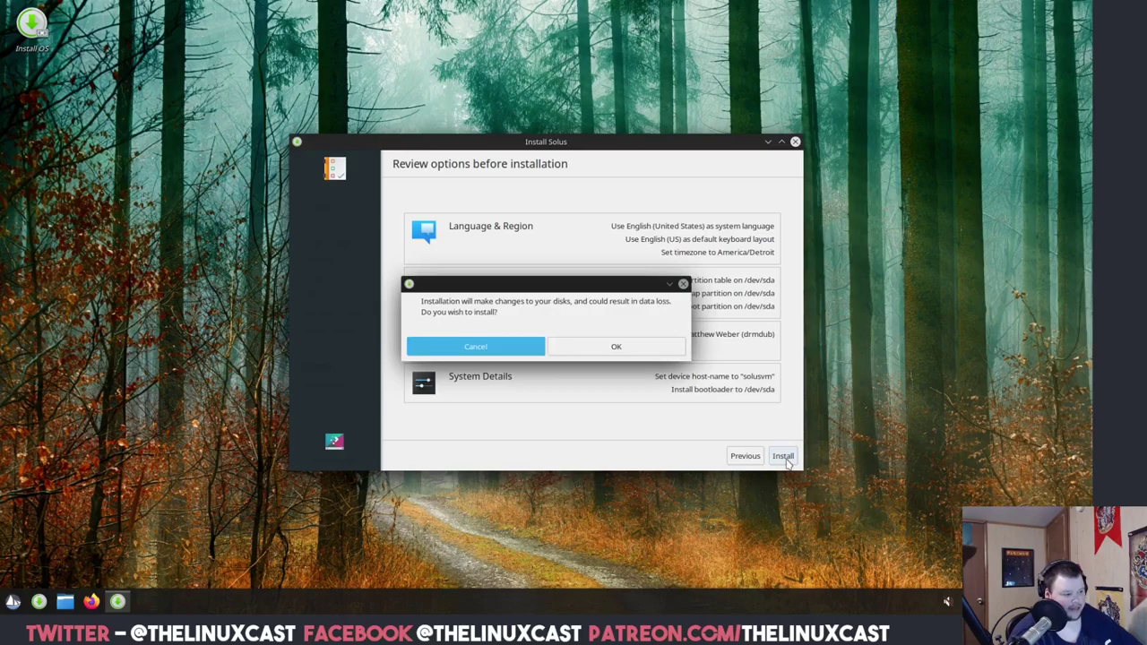
click(628, 346)
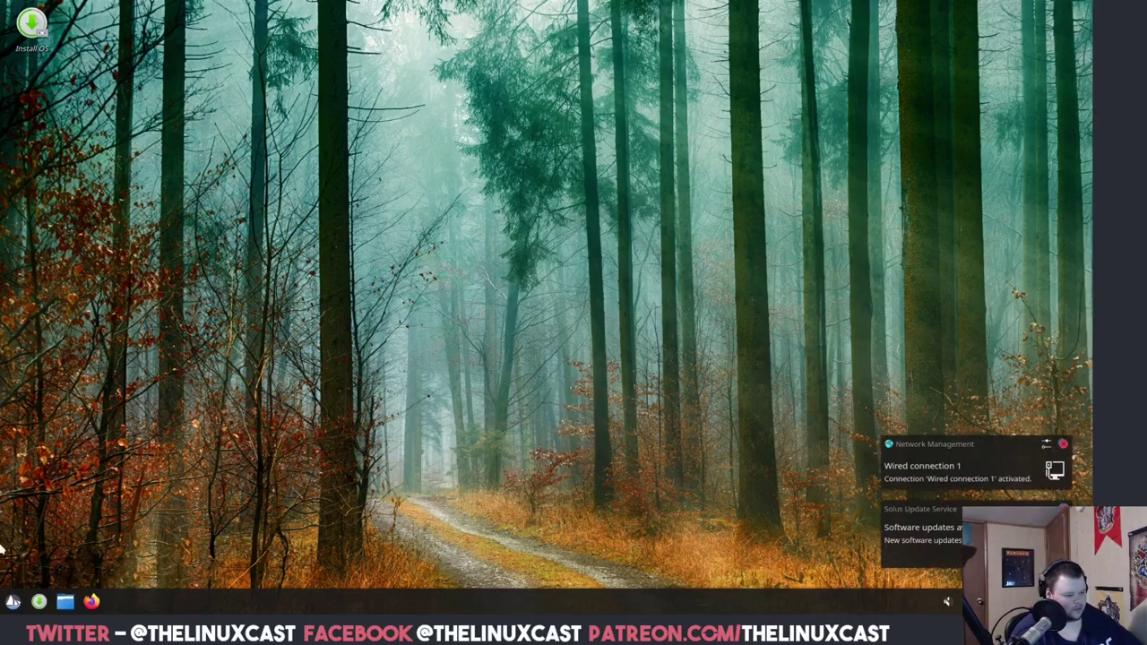
Leave full-screen view and power off the running Solus VM.
click(10, 603)
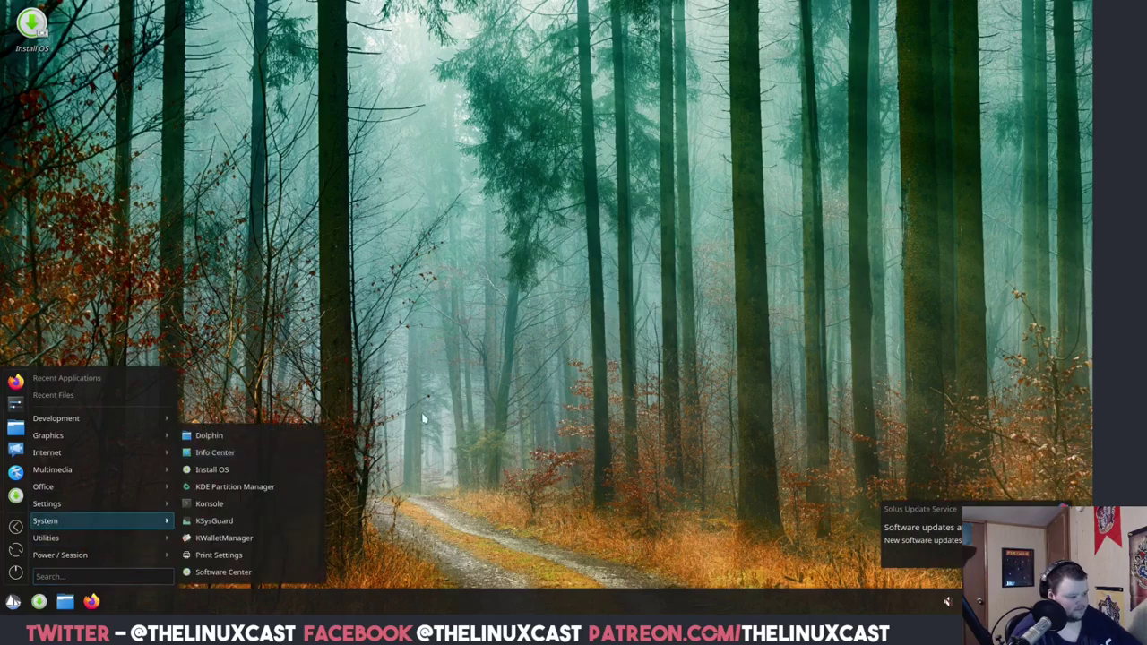
click(596, 294)
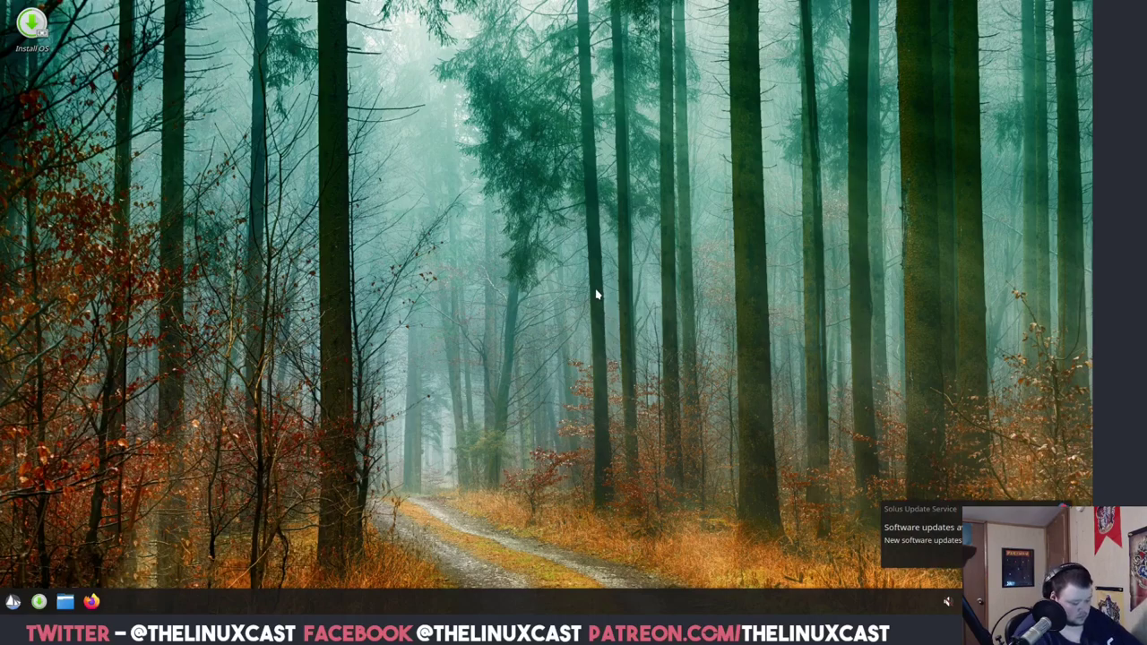
key(Control_R+f)
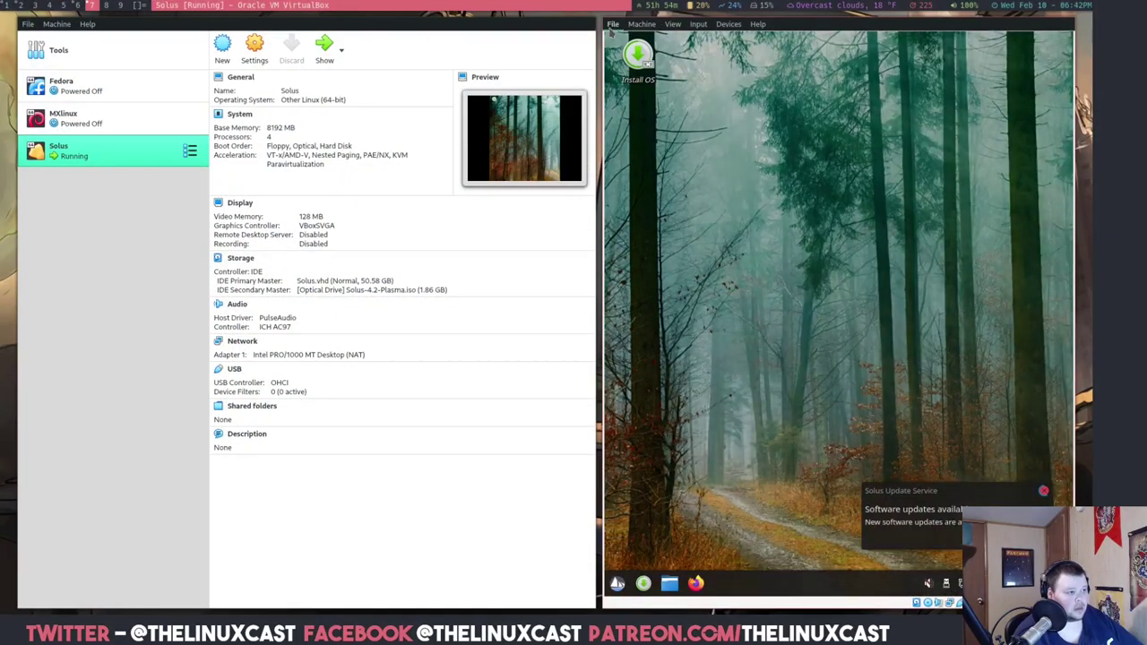
click(613, 24)
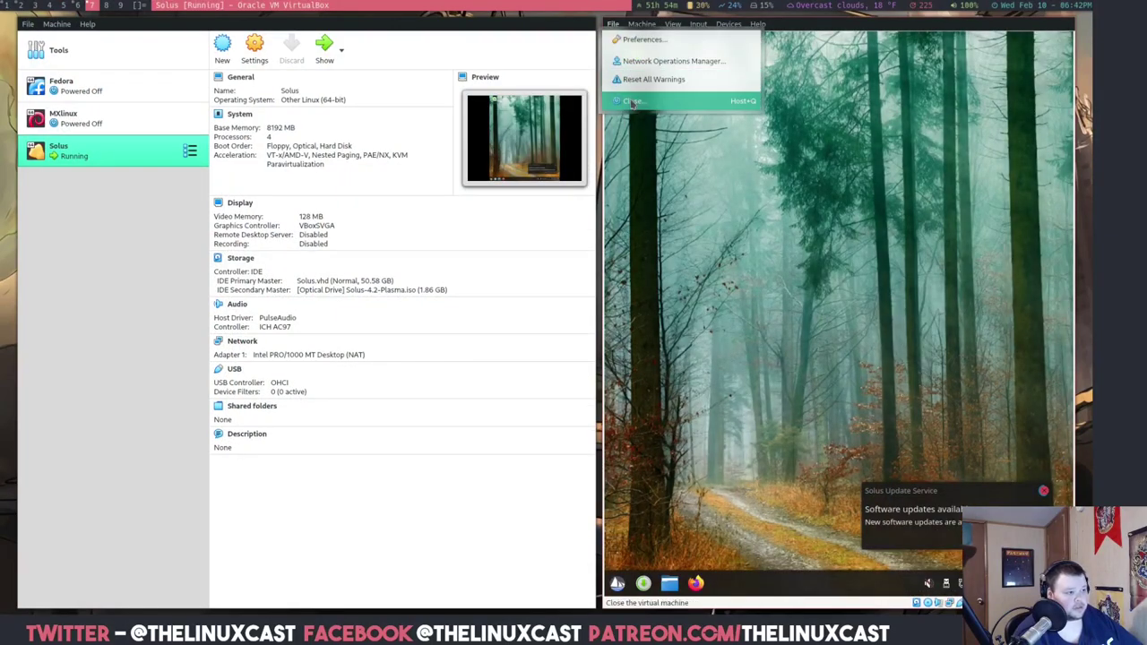
click(655, 101)
click(539, 320)
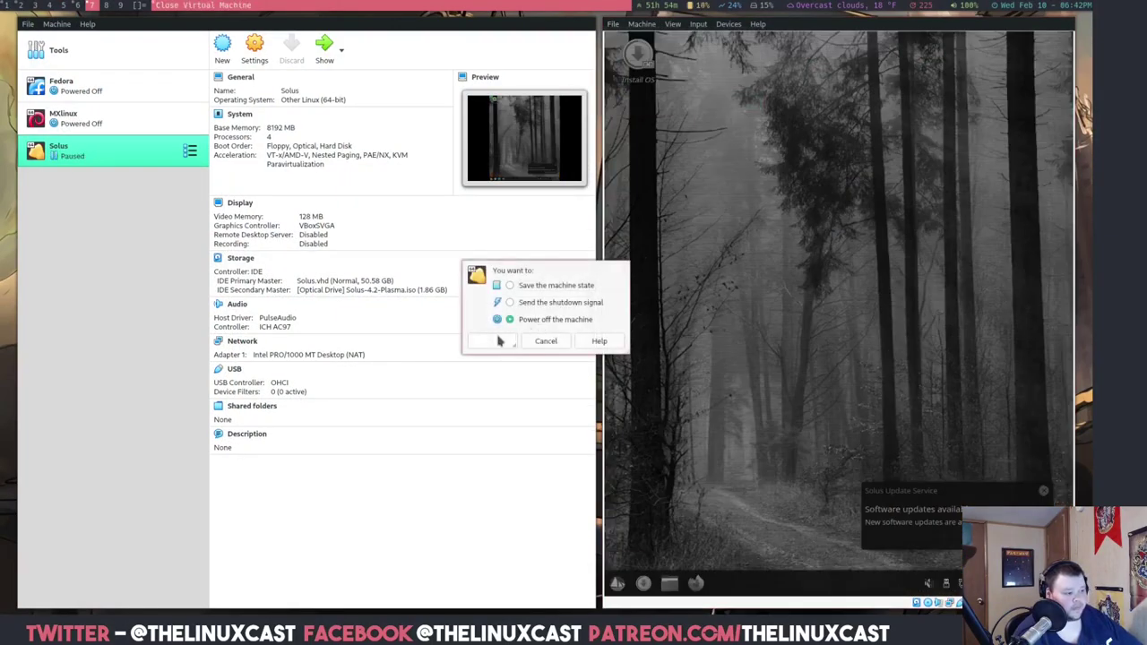
click(493, 341)
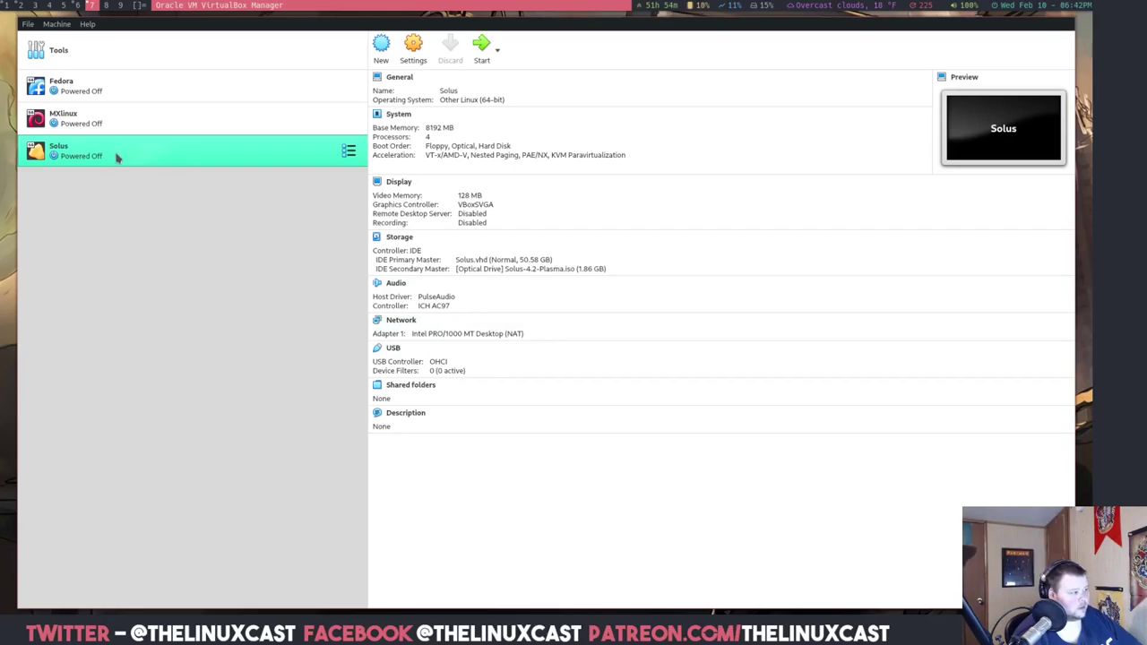
Untick Live CD/DVD, eject Solus-4.2-Plasma.iso in Storage settings, and start the VM.
right_click(114, 154)
click(131, 162)
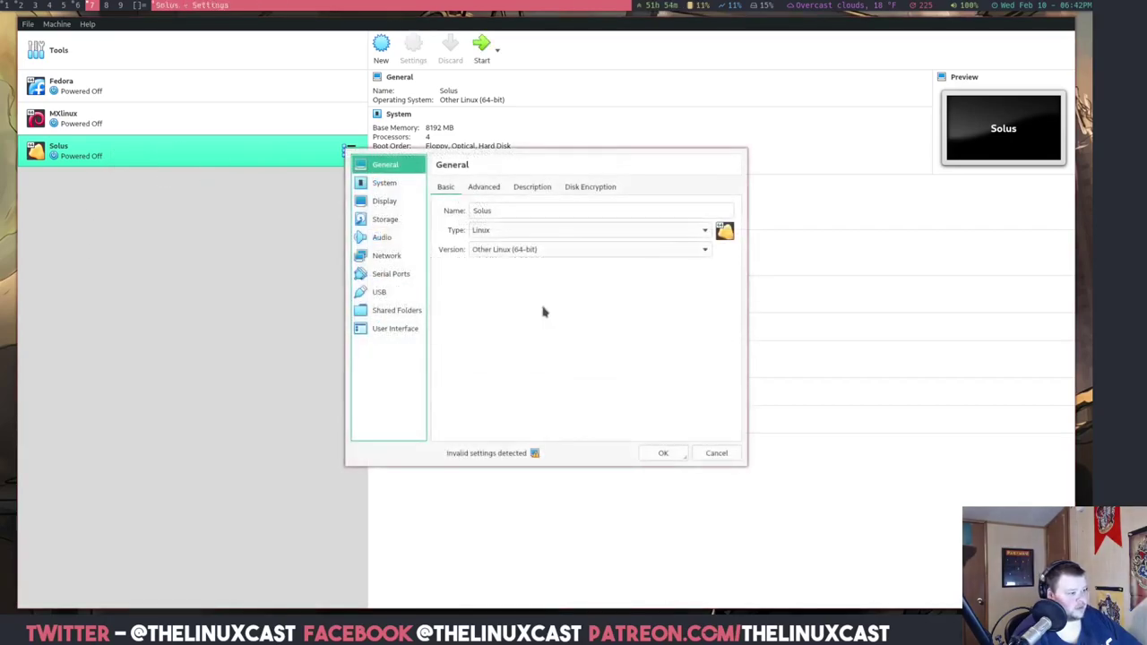
click(408, 219)
click(504, 229)
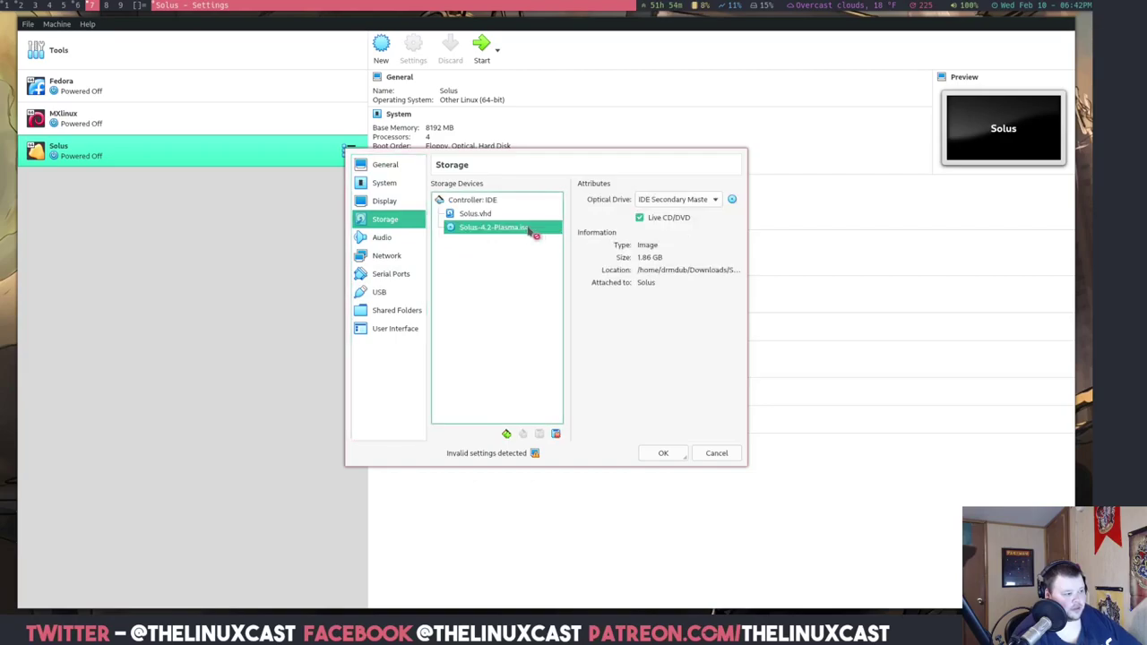
click(681, 219)
click(731, 201)
click(752, 275)
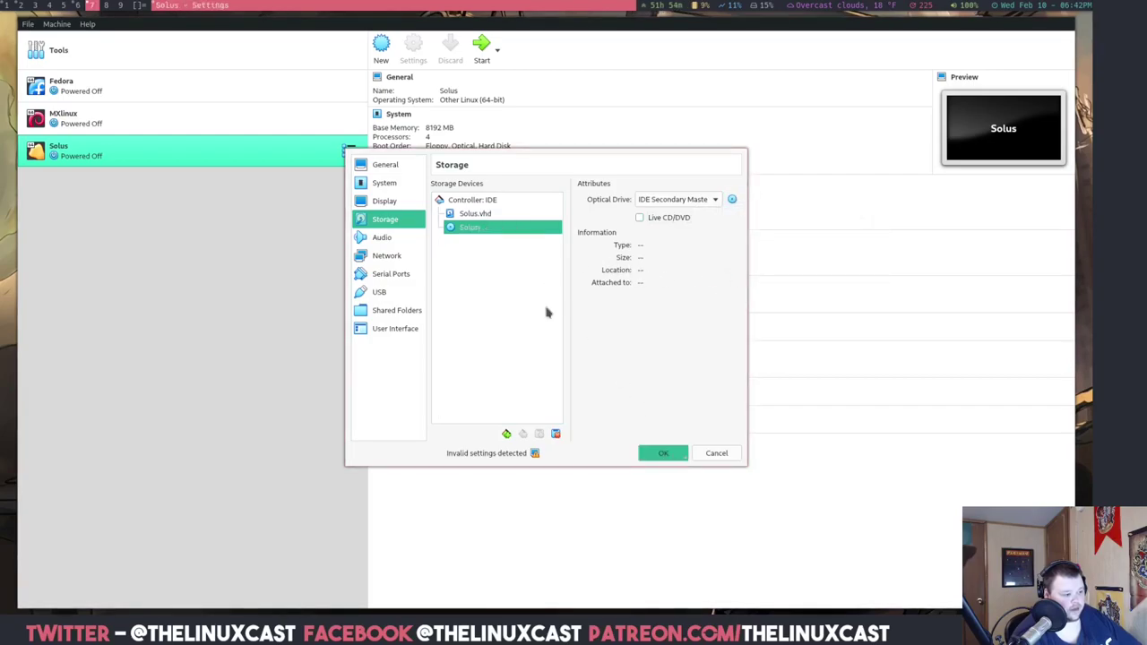
click(671, 453)
click(481, 45)
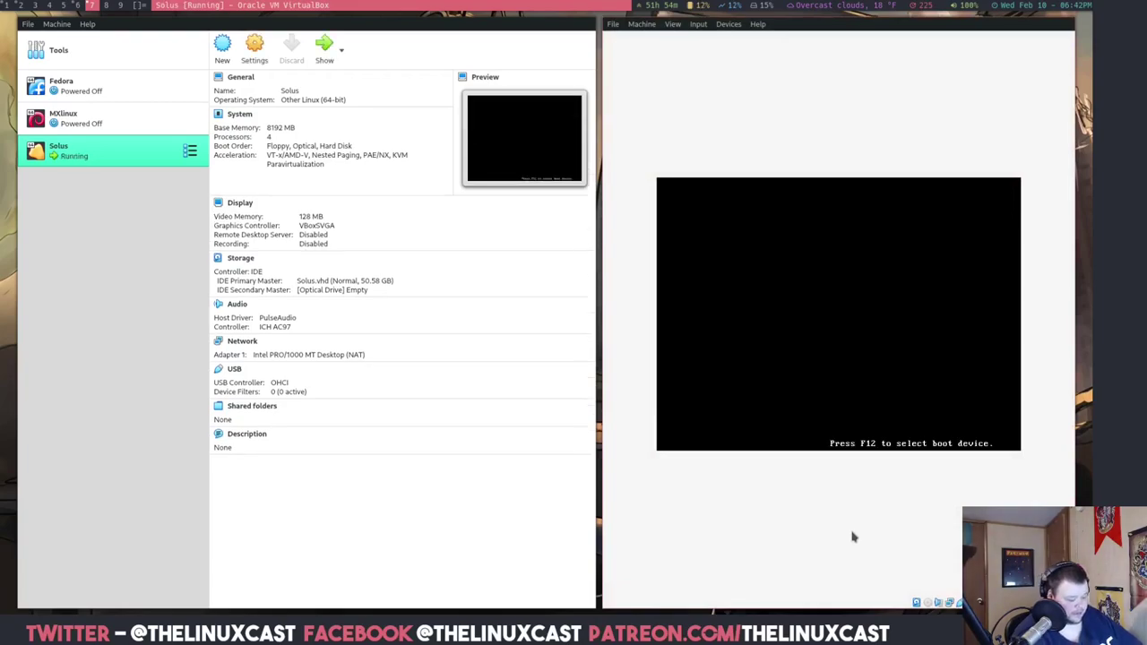
Let the installed system boot past GRUB and log in with the account password.
key(Control_R+f)
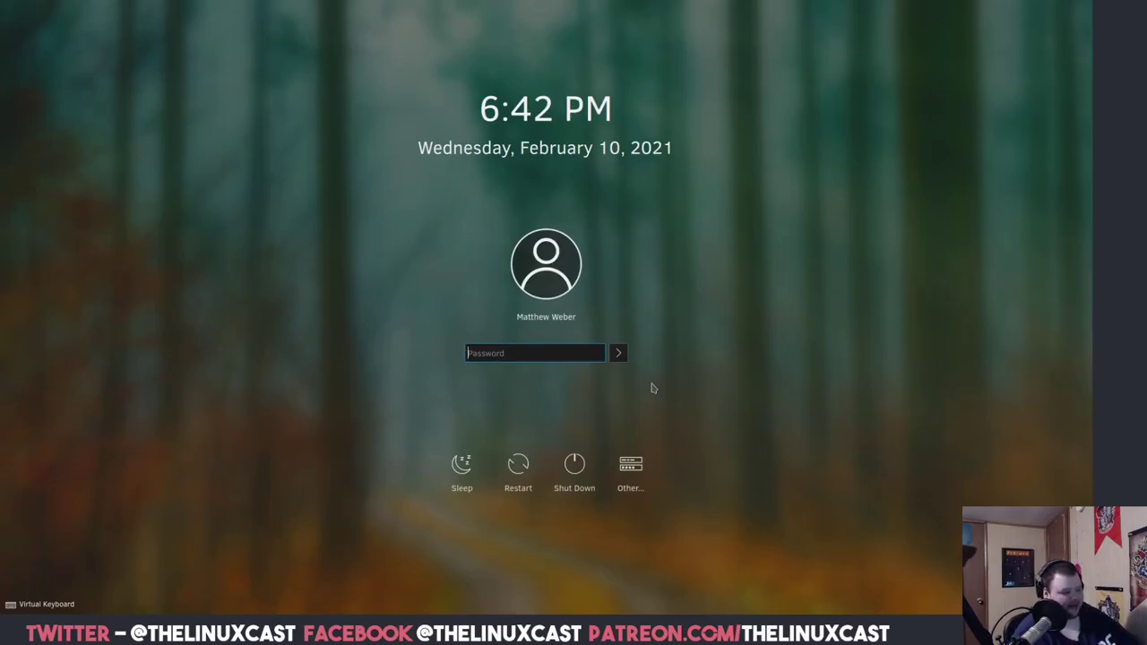
text(••••••••••)
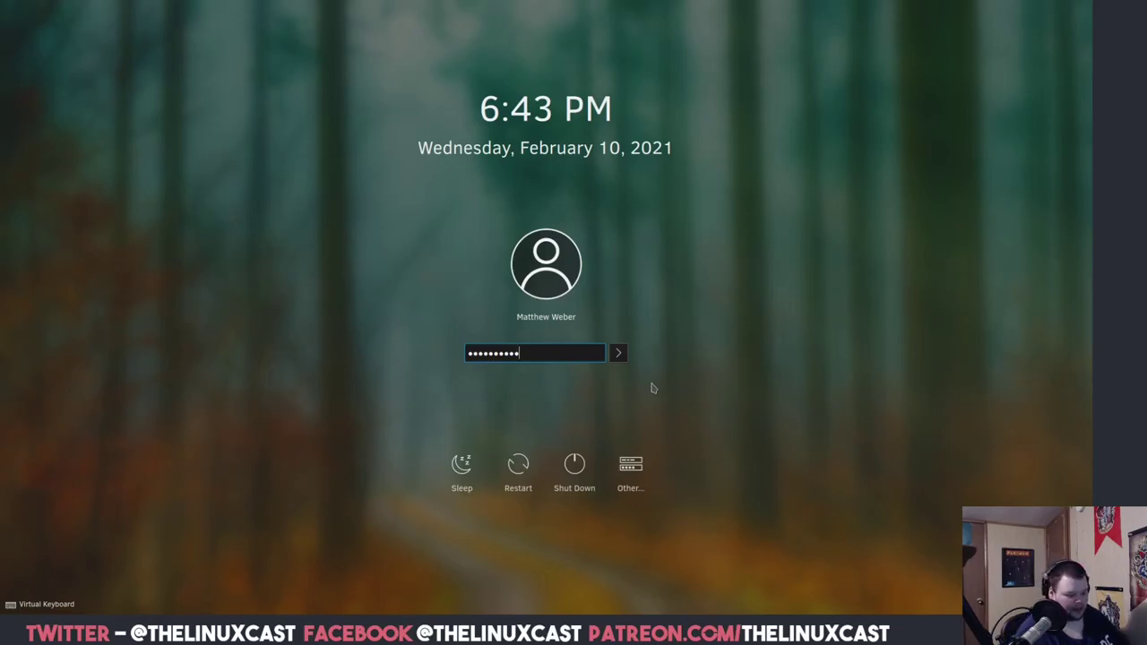
key(Return)
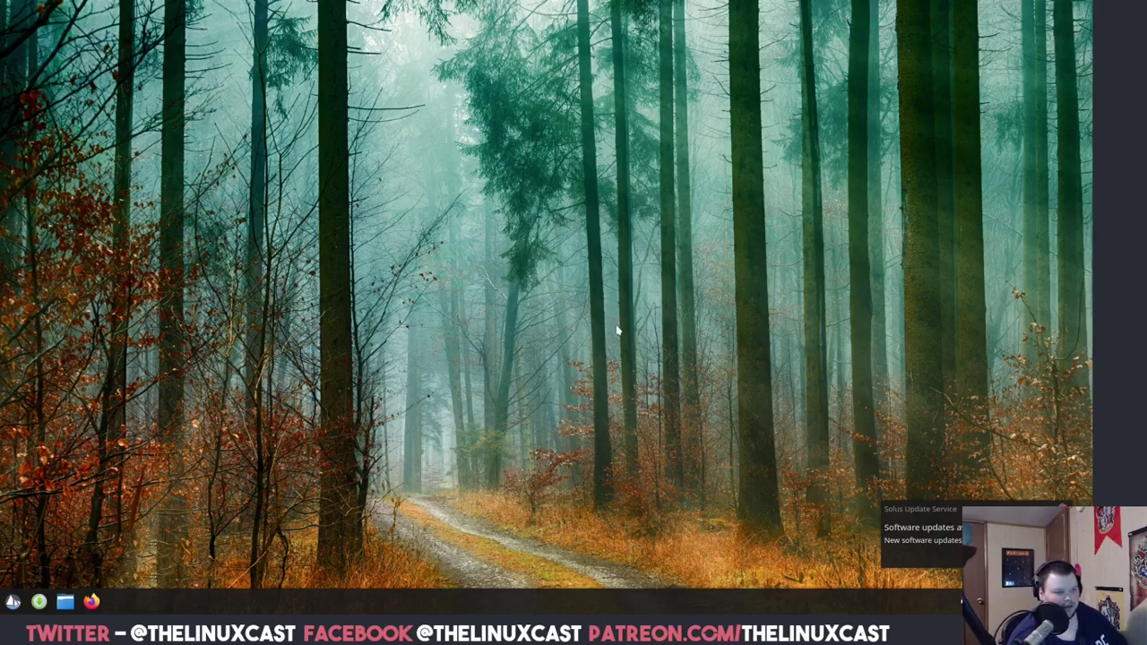
Dismiss the software update notice, then launch Elisa from Multimedia and close it.
click(1064, 509)
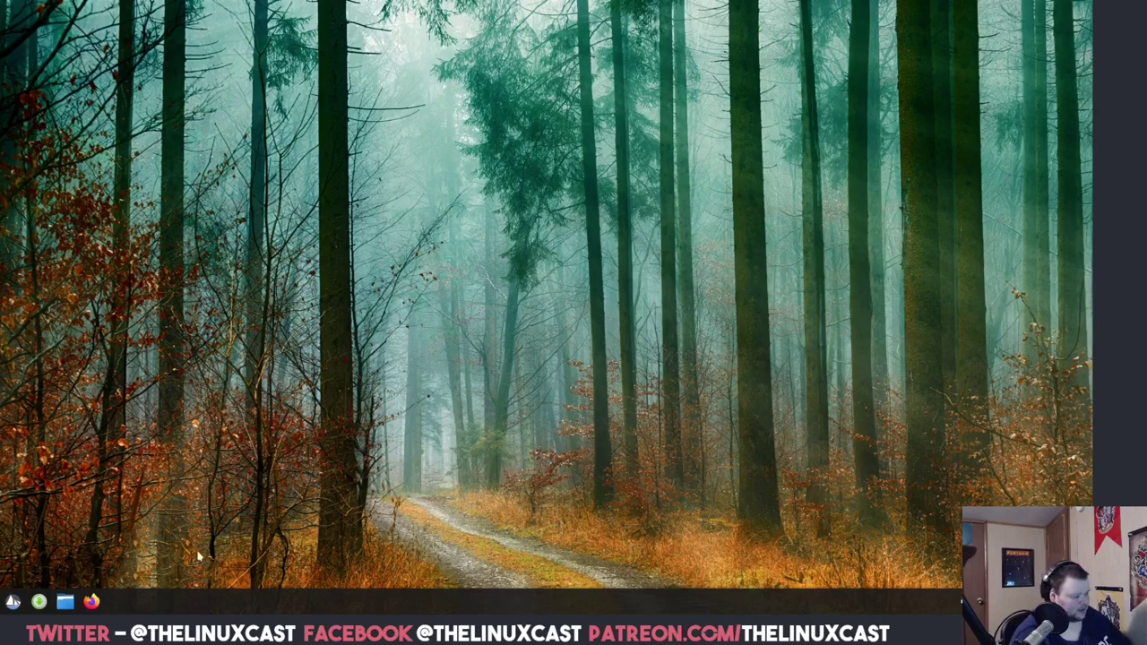
click(12, 606)
mouse_move(59, 466)
mouse_move(59, 421)
mouse_move(72, 441)
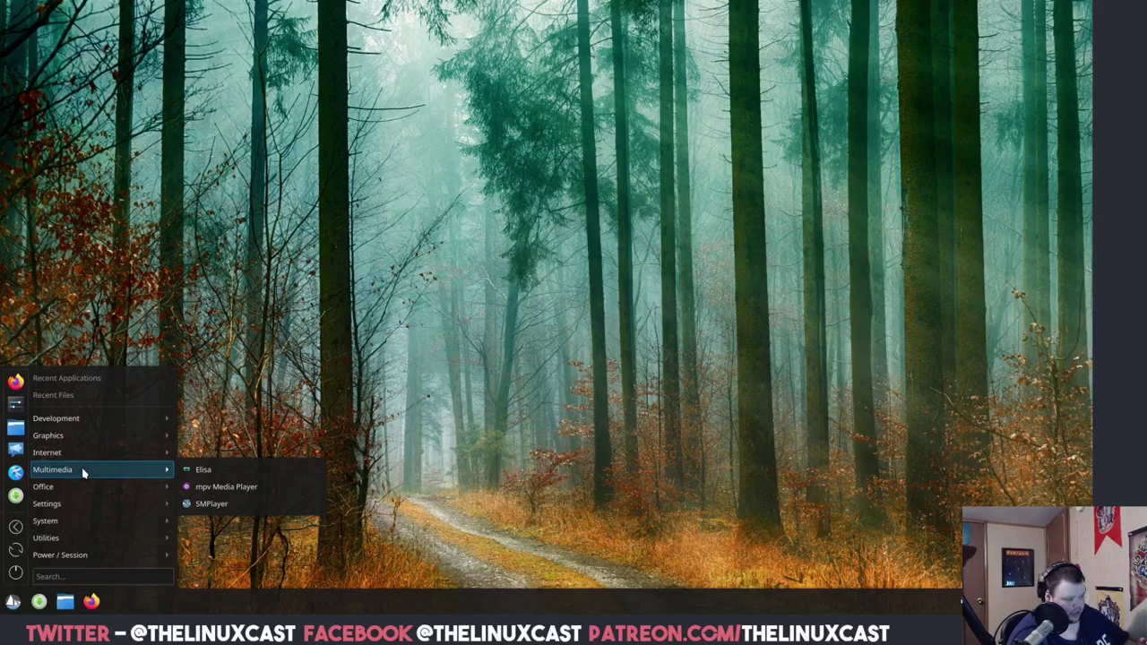
click(198, 471)
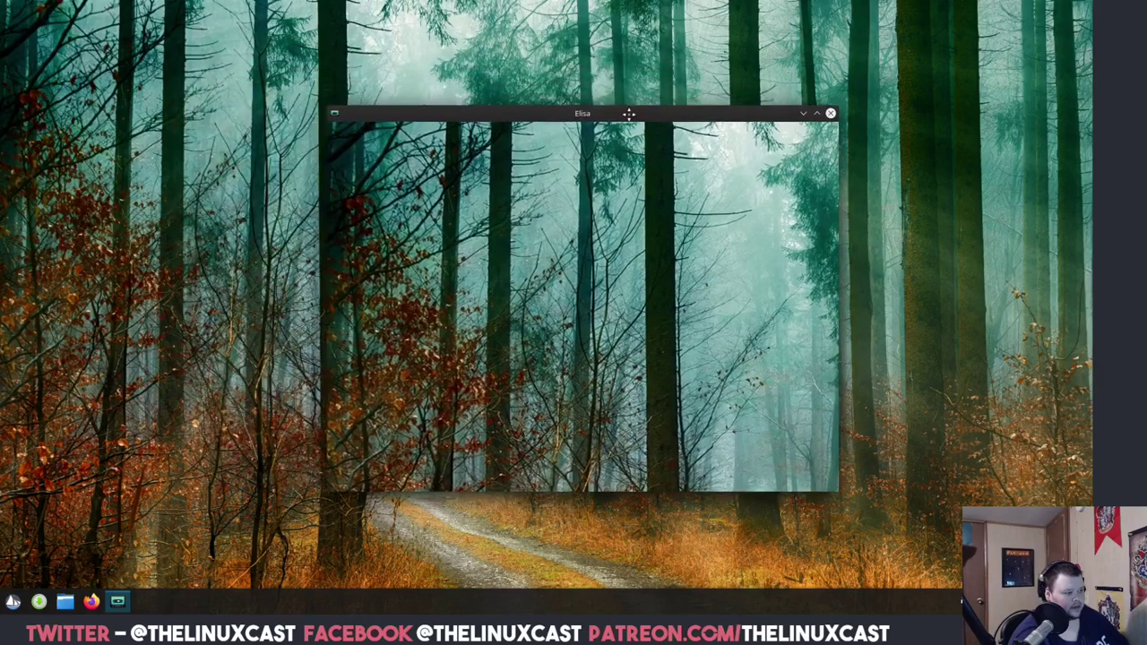
click(628, 115)
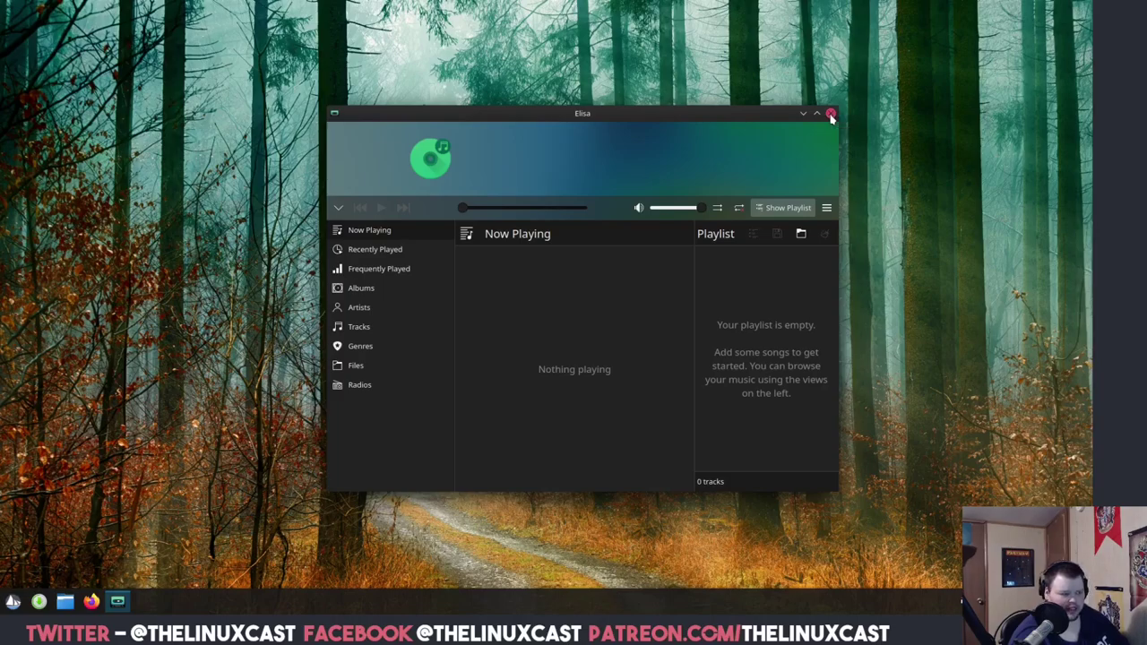
click(831, 114)
Launch SMPlayer from Multimedia, centre its window, close it, and reopen the menu.
click(13, 601)
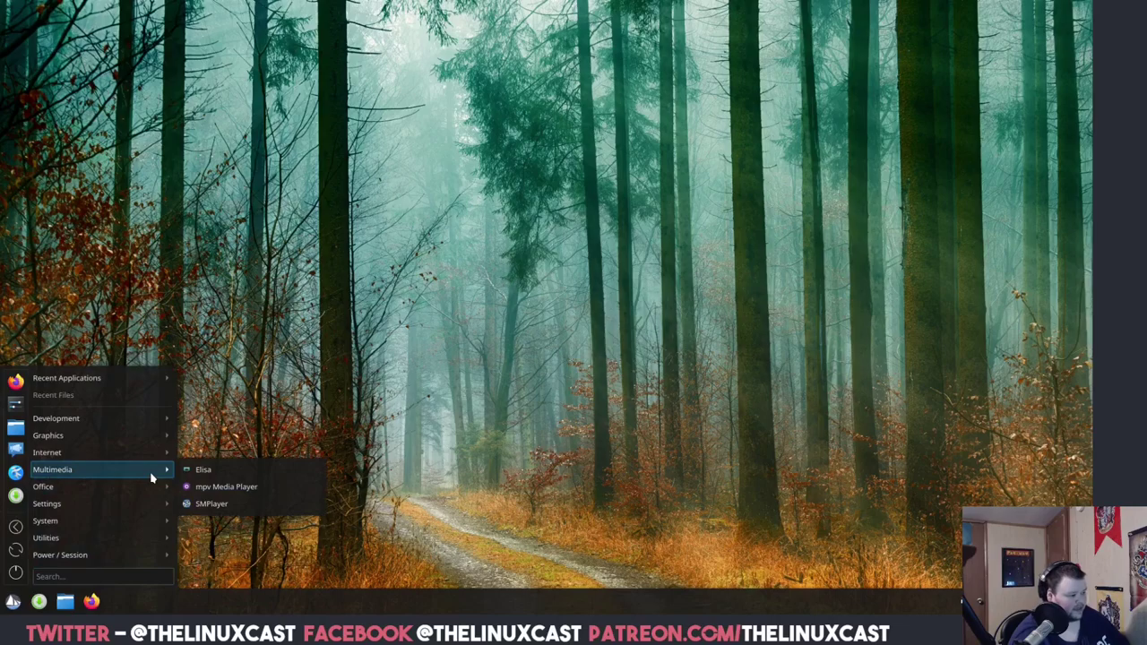
click(211, 505)
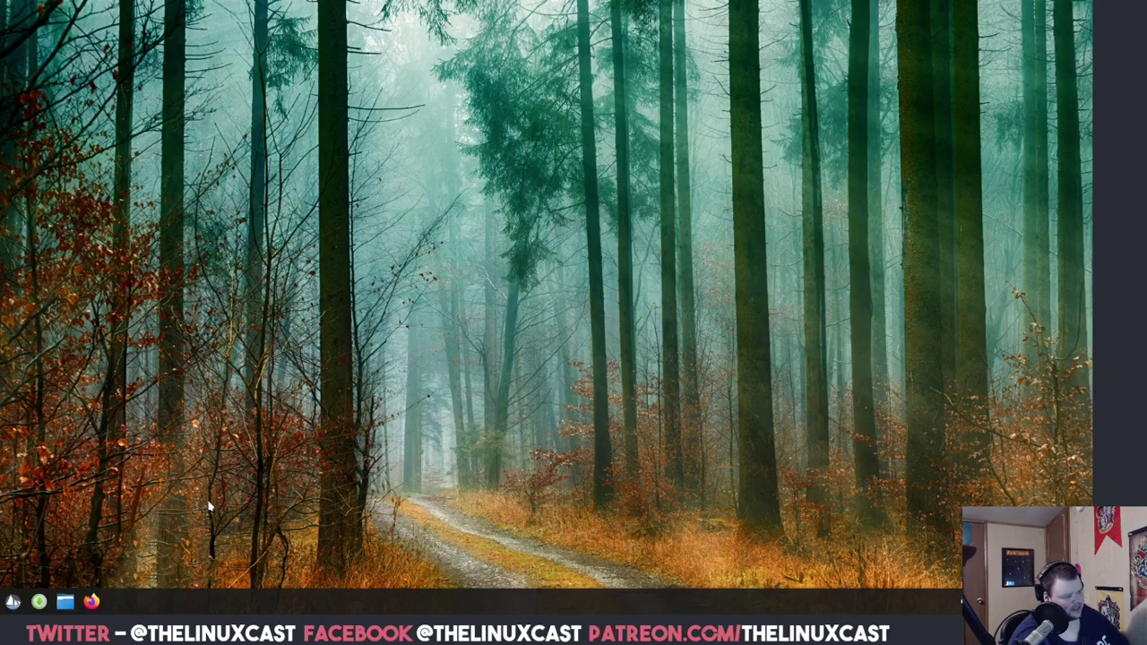
drag(182, 11, 510, 146)
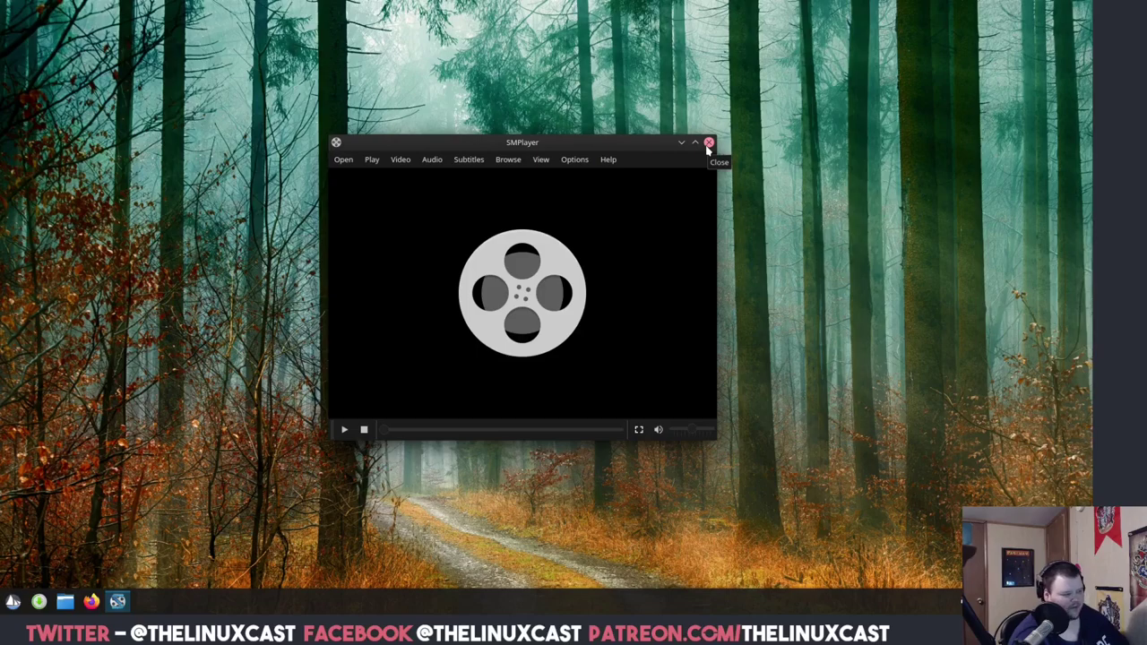
click(708, 144)
click(13, 601)
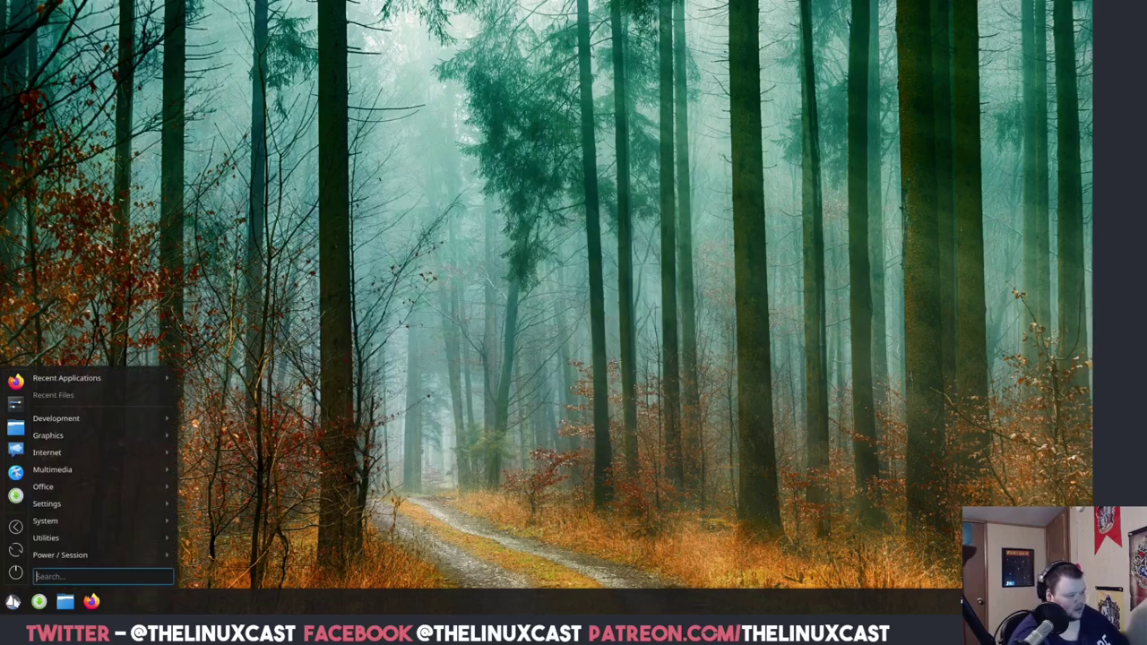
mouse_move(86, 495)
mouse_move(95, 472)
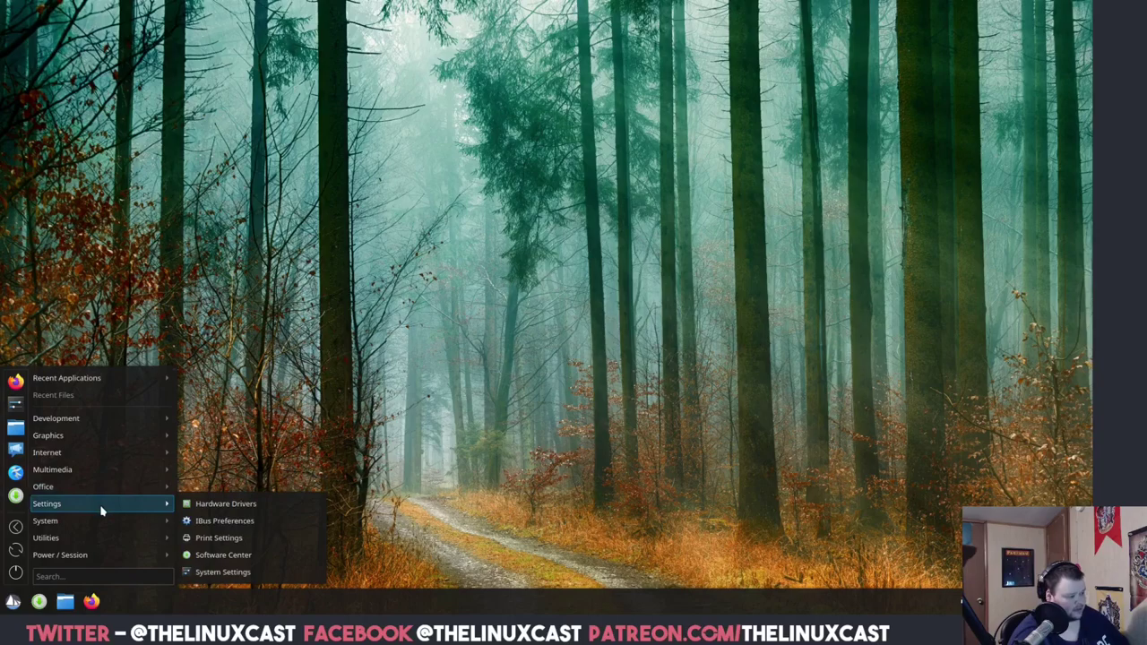
Open System Settings at its Global Theme page listing Breeze, Breeze Dark and SolusDark.
click(220, 572)
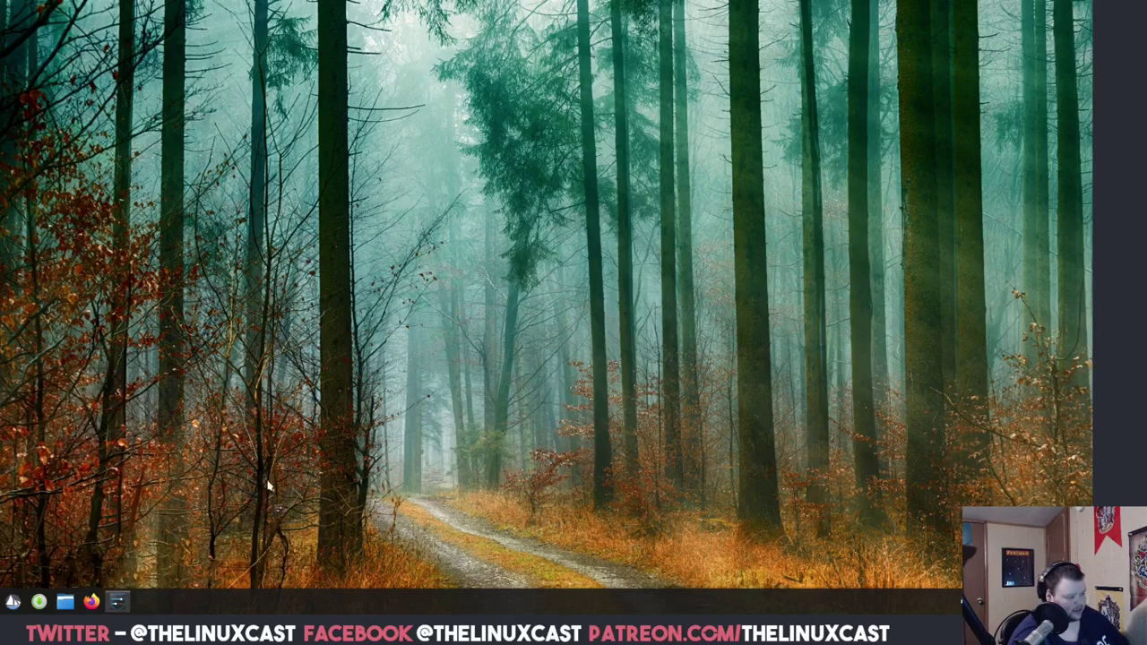
drag(496, 97, 548, 100)
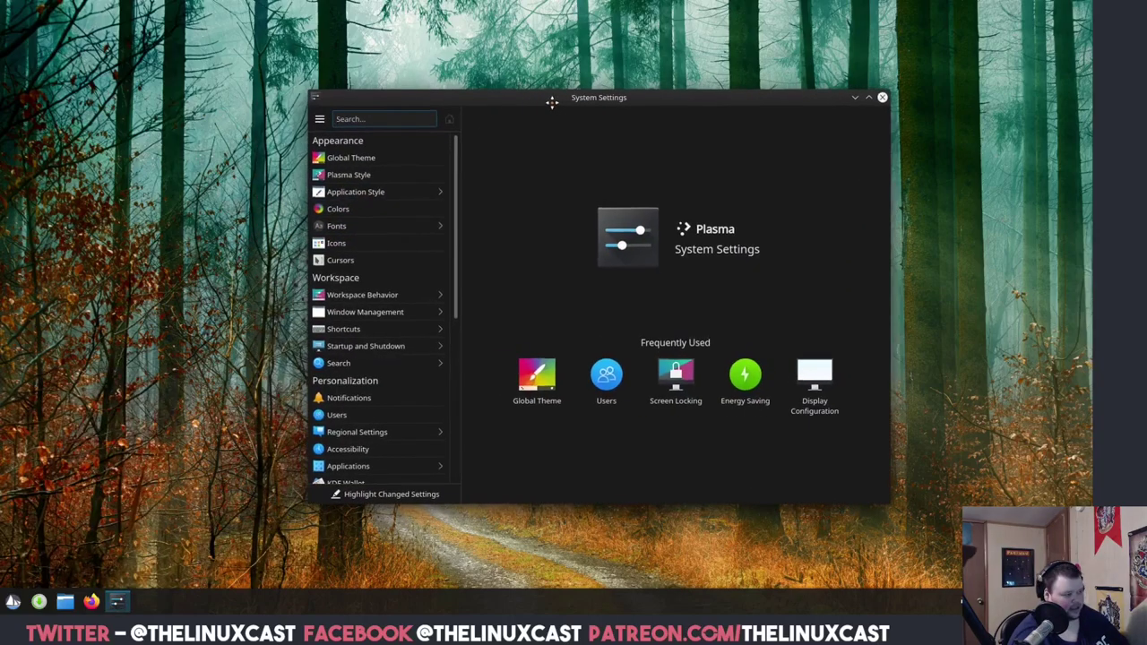
click(357, 157)
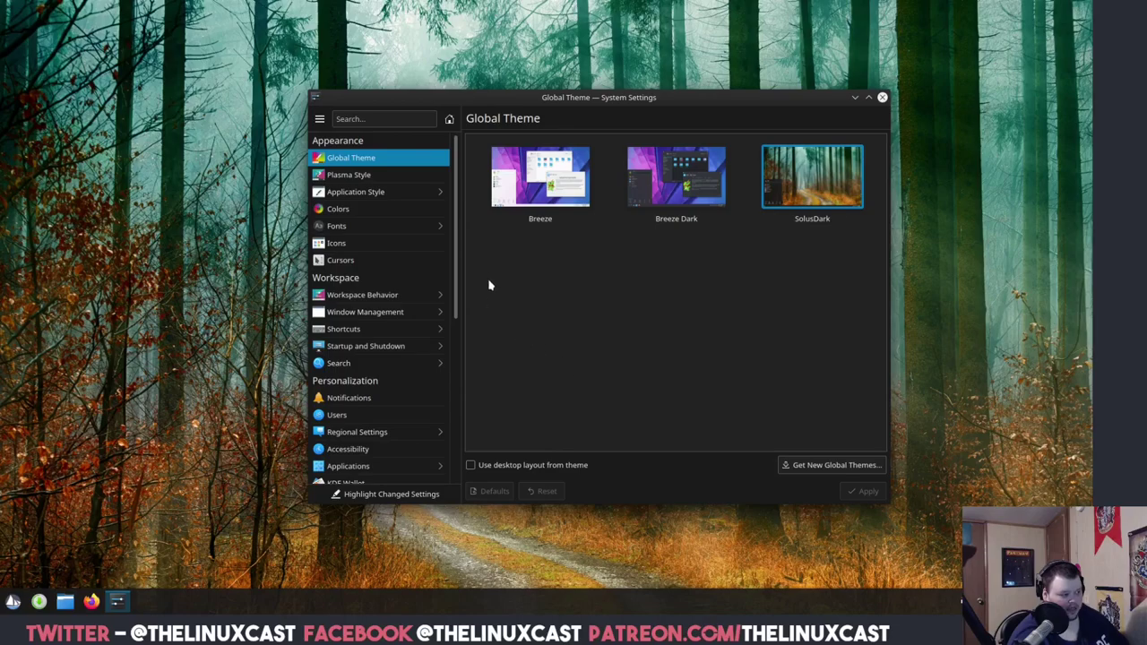
mouse_move(644, 96)
mouse_down()
mouse_move(680, 97)
mouse_move(649, 94)
mouse_up()
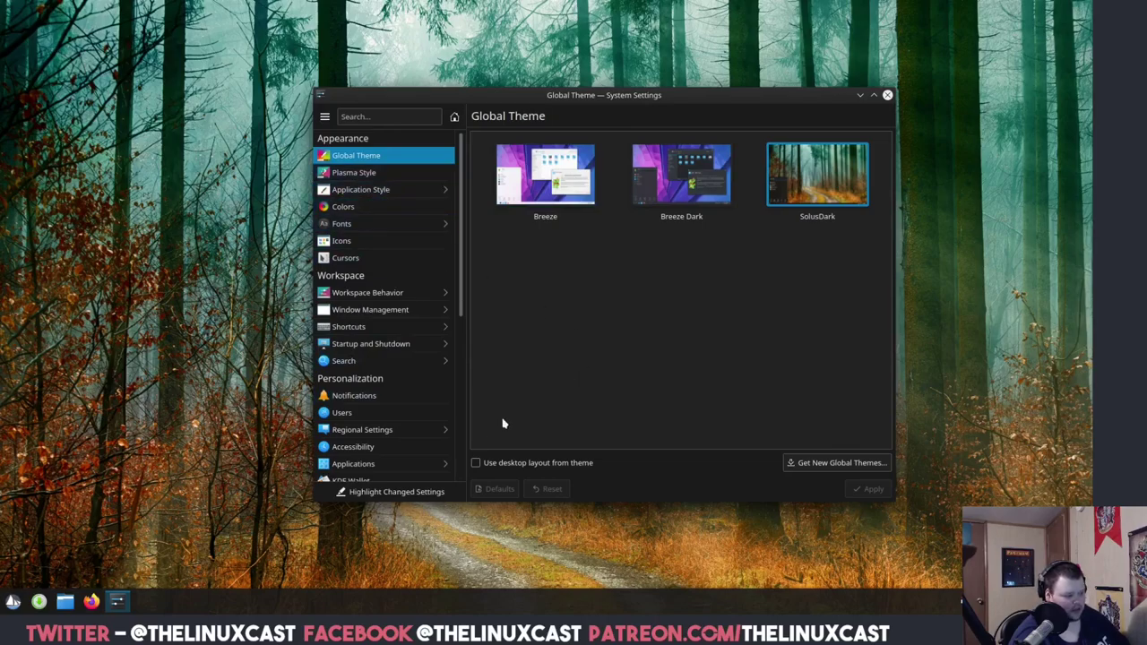
click(12, 601)
mouse_move(83, 437)
mouse_move(91, 506)
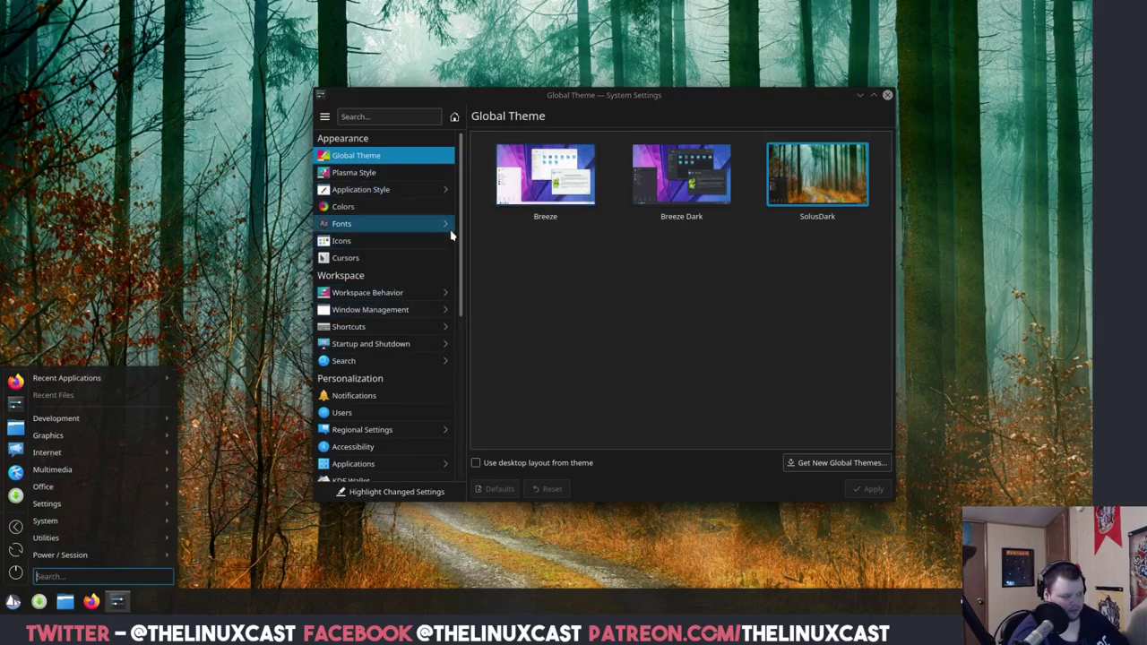
Search 'about' to view Solus 4.2 System Information, then close Info Center and System Settings.
mouse_move(141, 455)
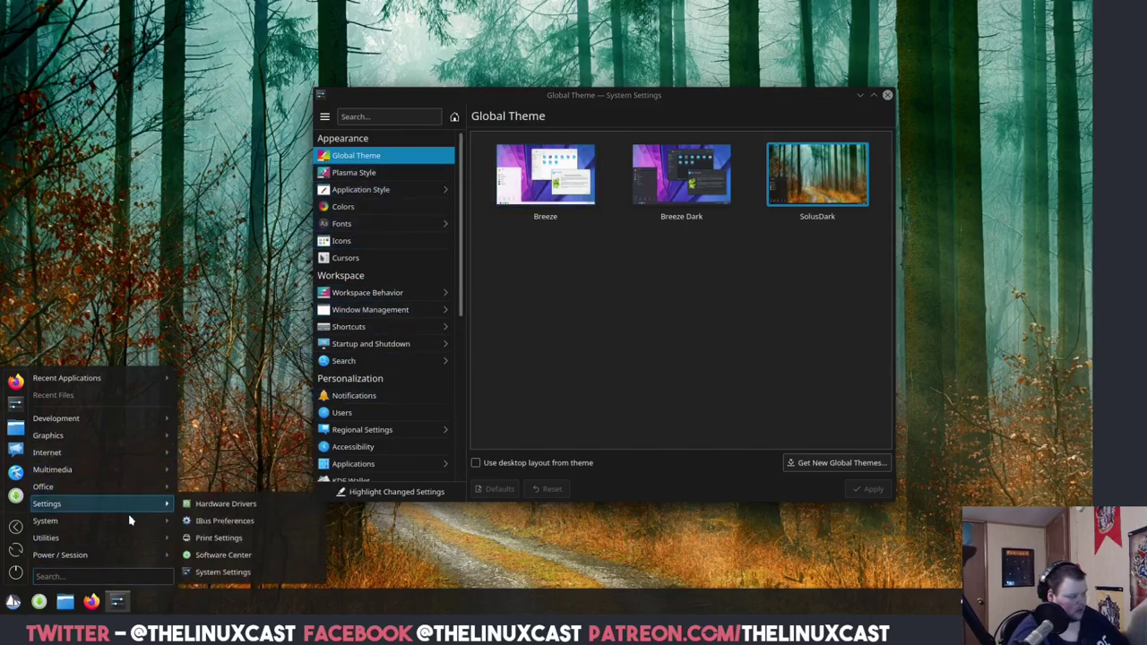
mouse_move(140, 508)
mouse_move(142, 532)
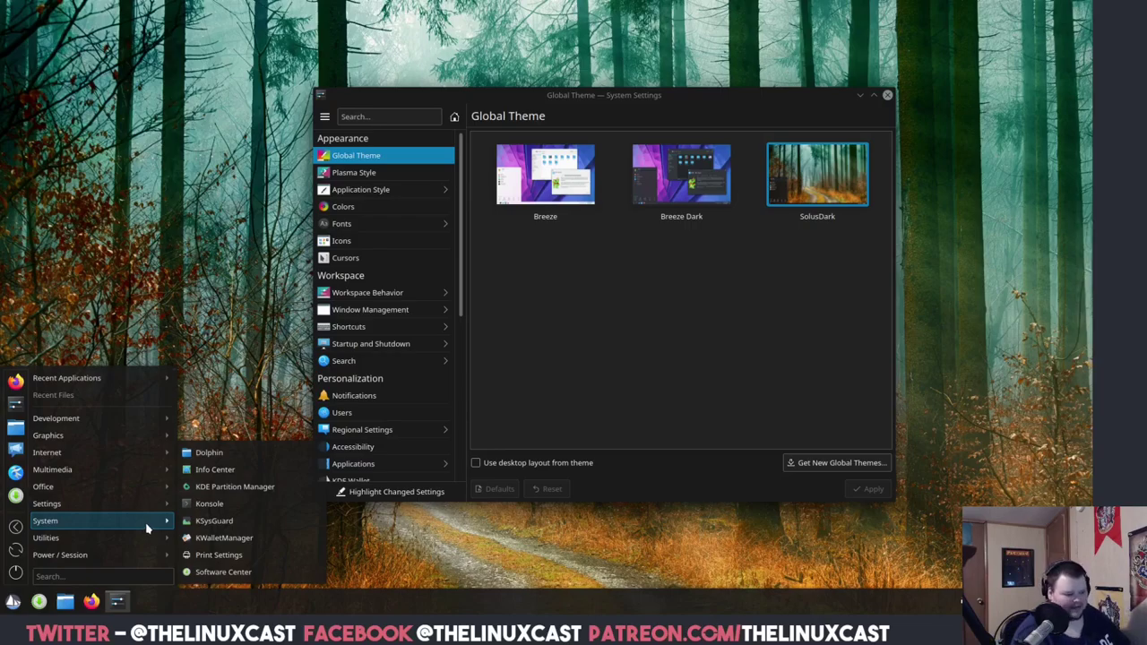
click(67, 577)
text(about)
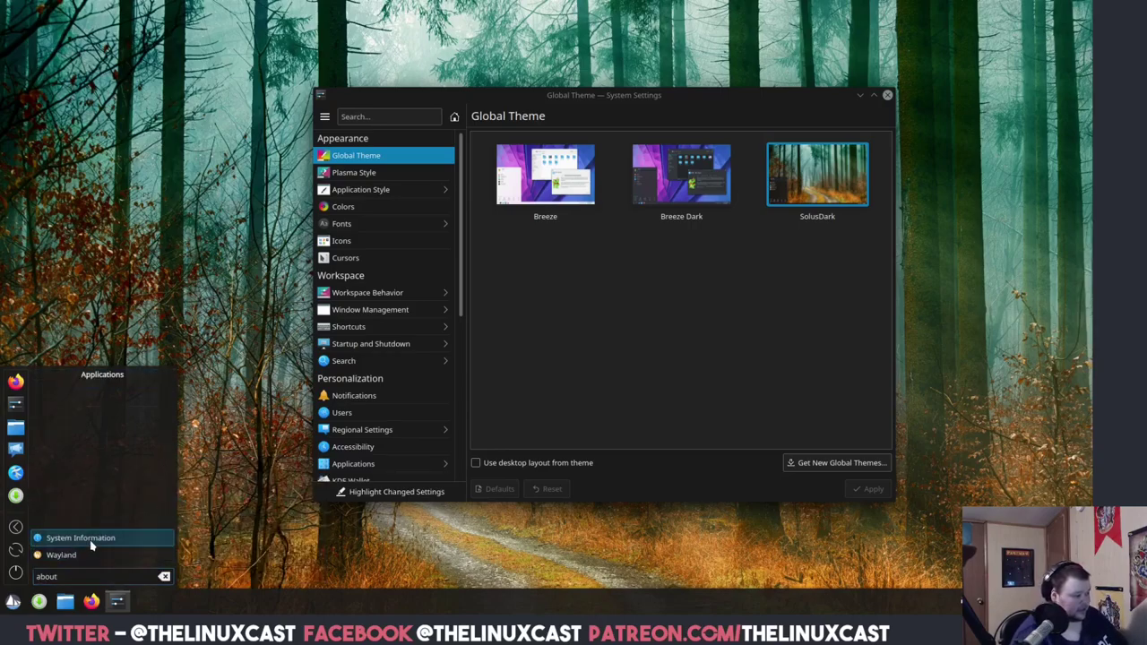
click(90, 537)
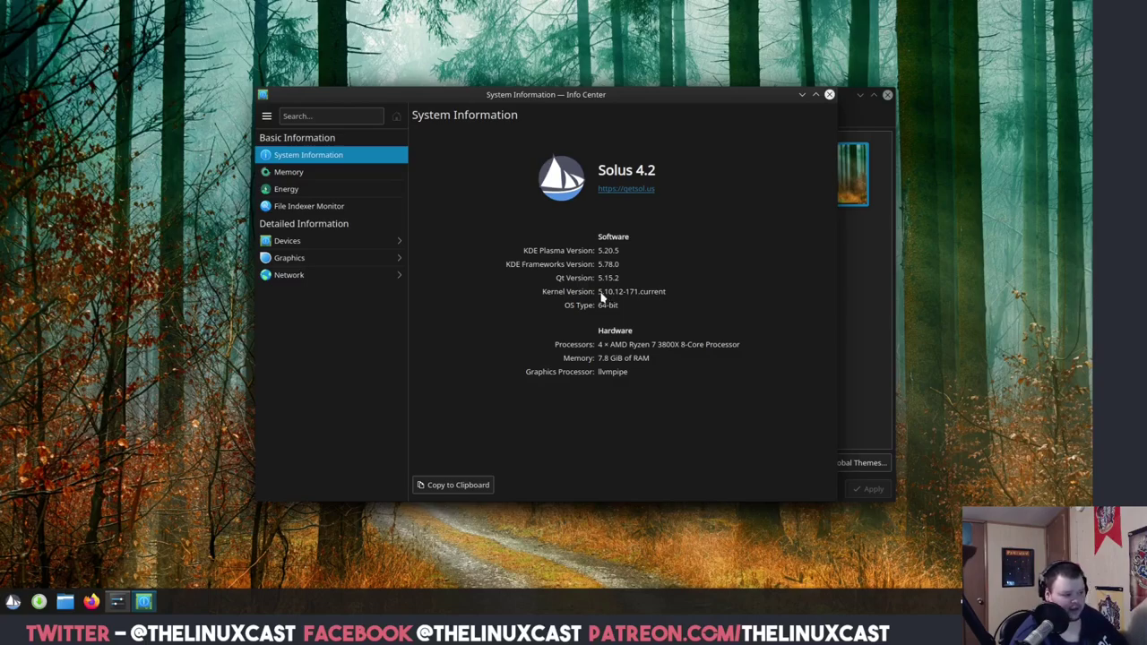
click(829, 94)
click(887, 94)
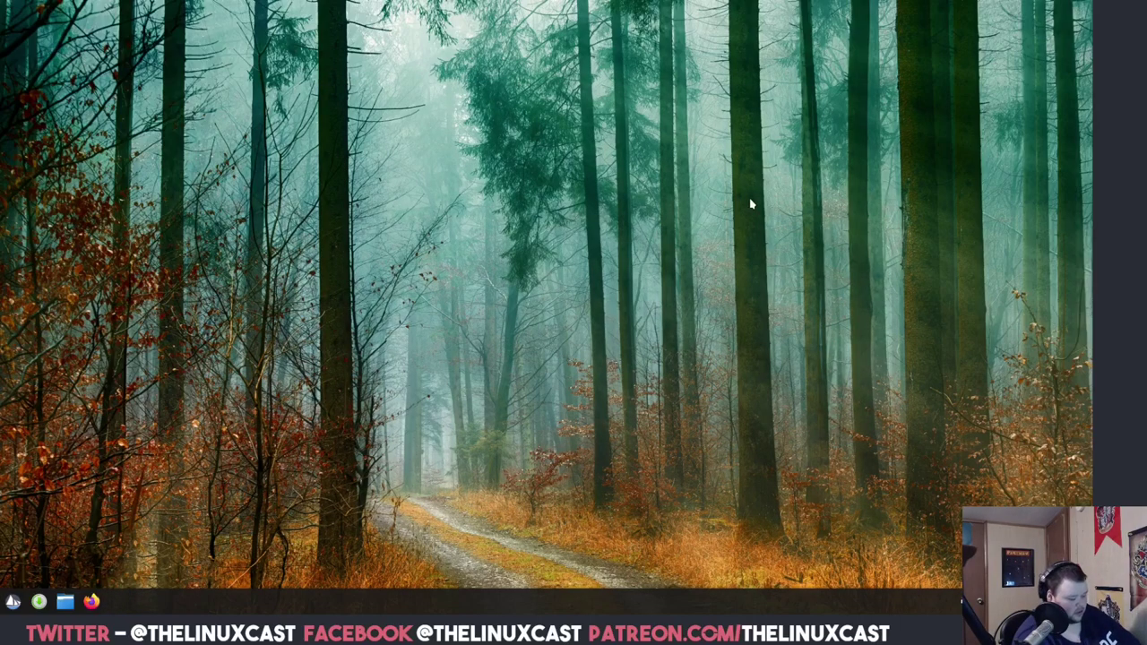
Open Konsole with Ctrl+Alt+T, maximize it, and enlarge its font twice.
key(ctrl+alt+t)
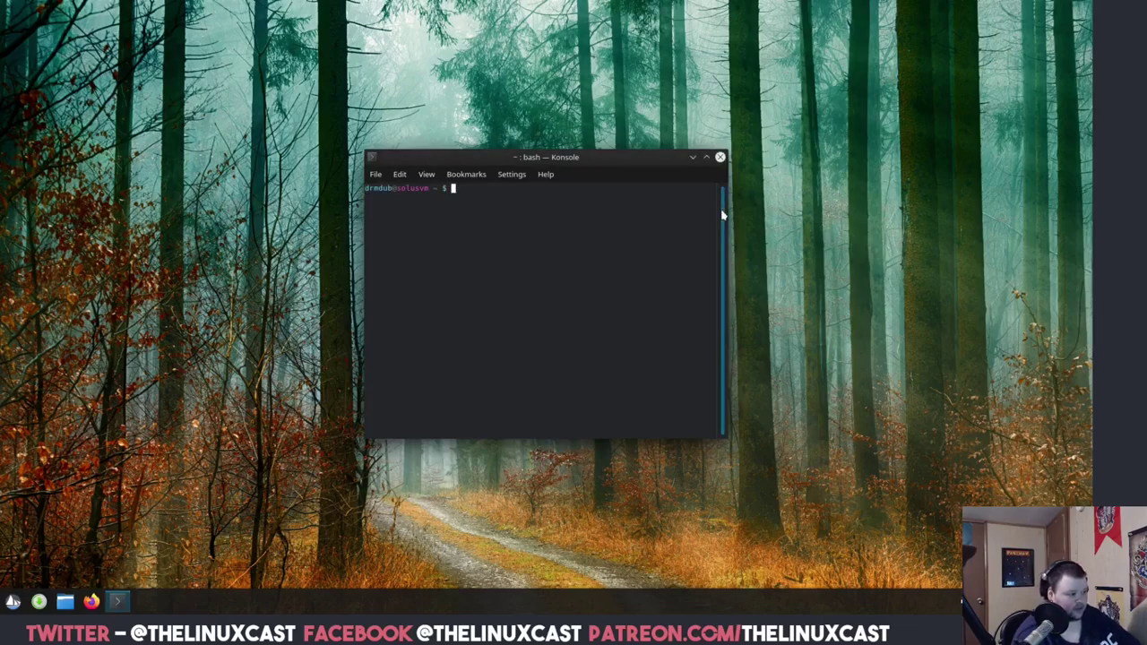
key(ctrl+plus)
key(ctrl+plus)
key(ctrl+plus)
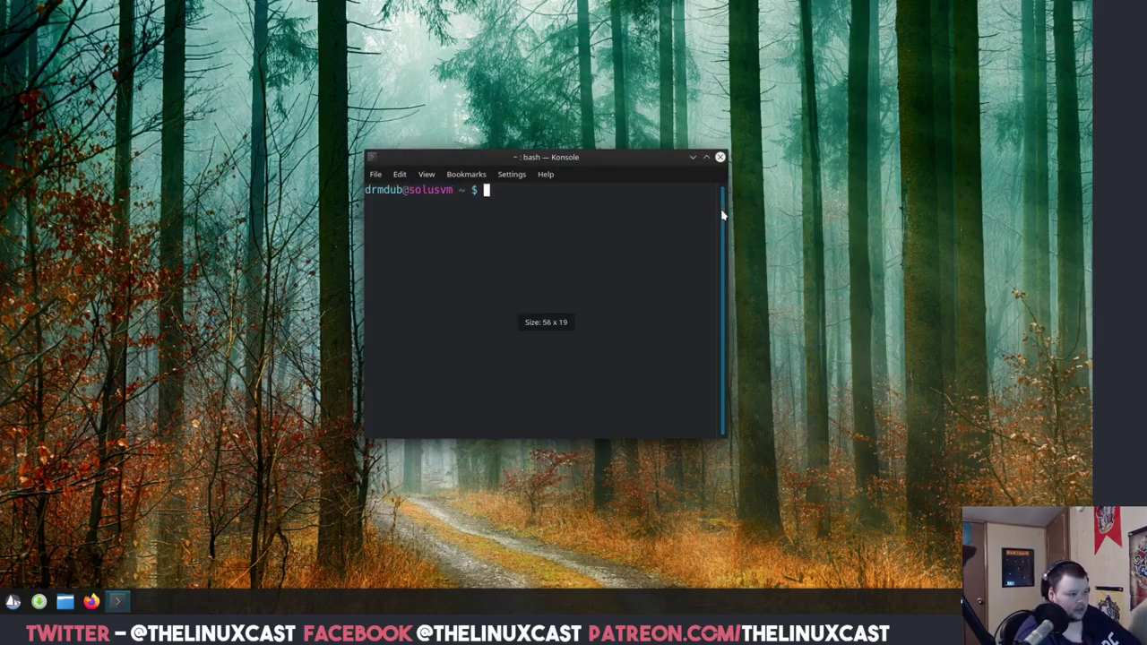
drag(604, 161, 550, 3)
key(ctrl+plus)
key(ctrl+plus)
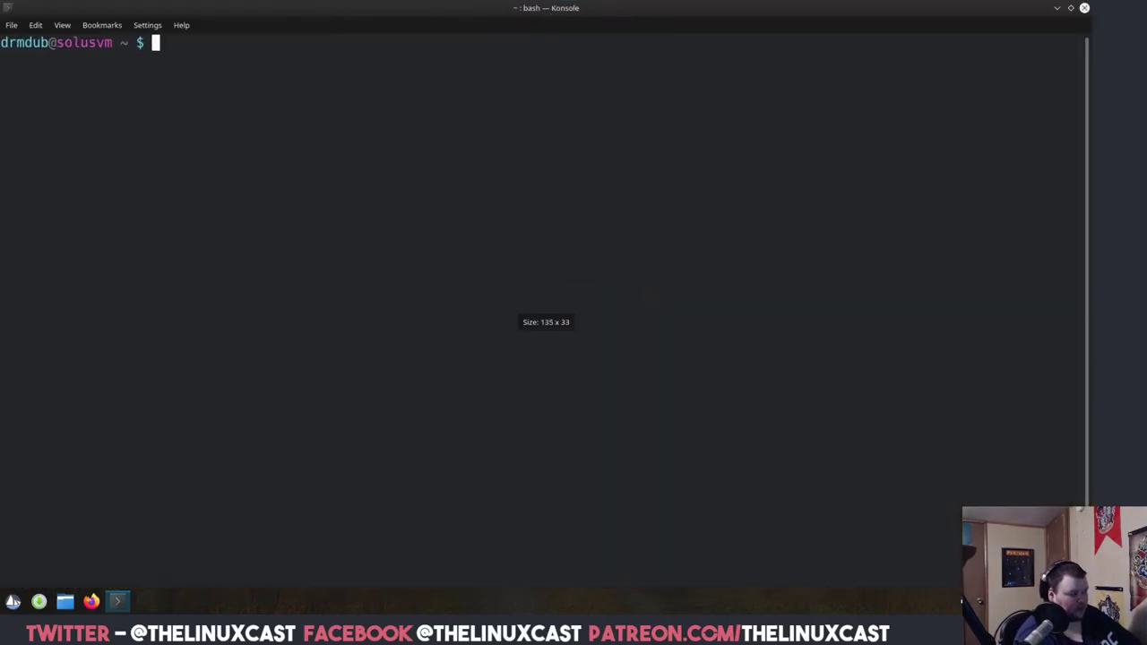
Run free -m to check memory, try htop, then run top.
text(neof)
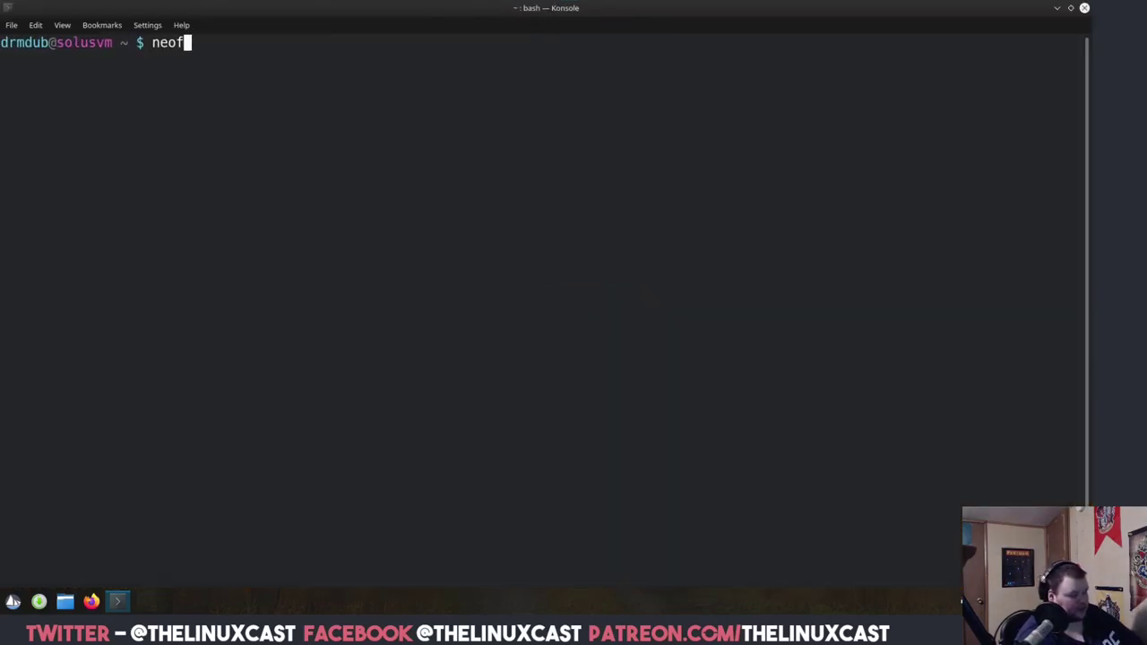
key(BackSpace)
key(BackSpace)
key(BackSpace)
key(BackSpace)
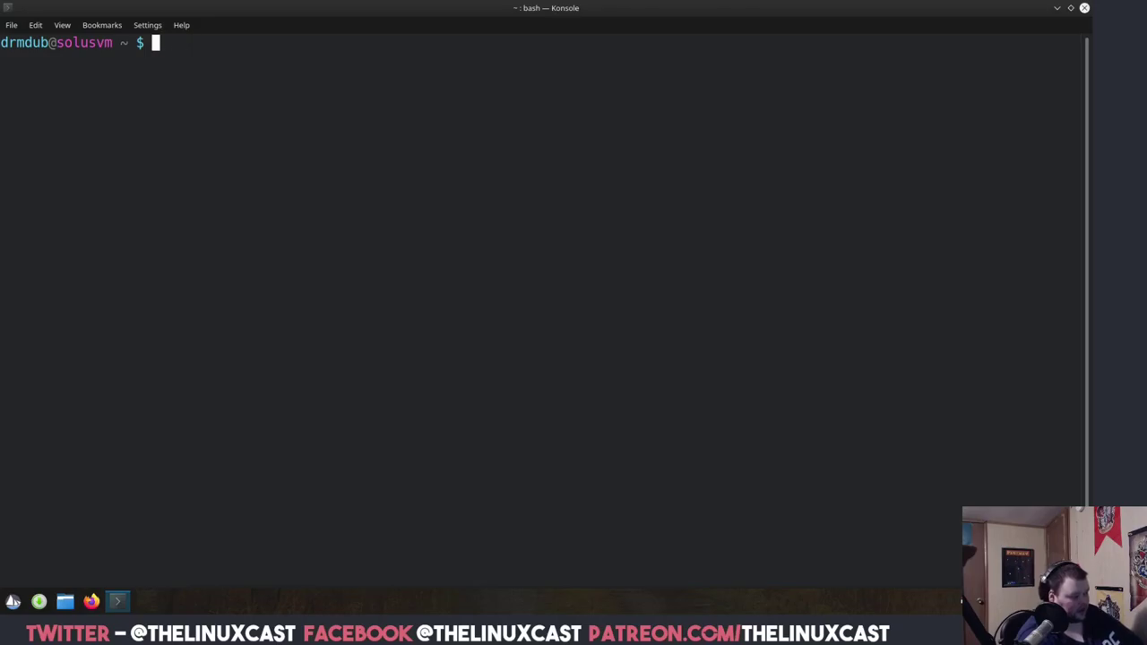
text(free -m)
key(Return)
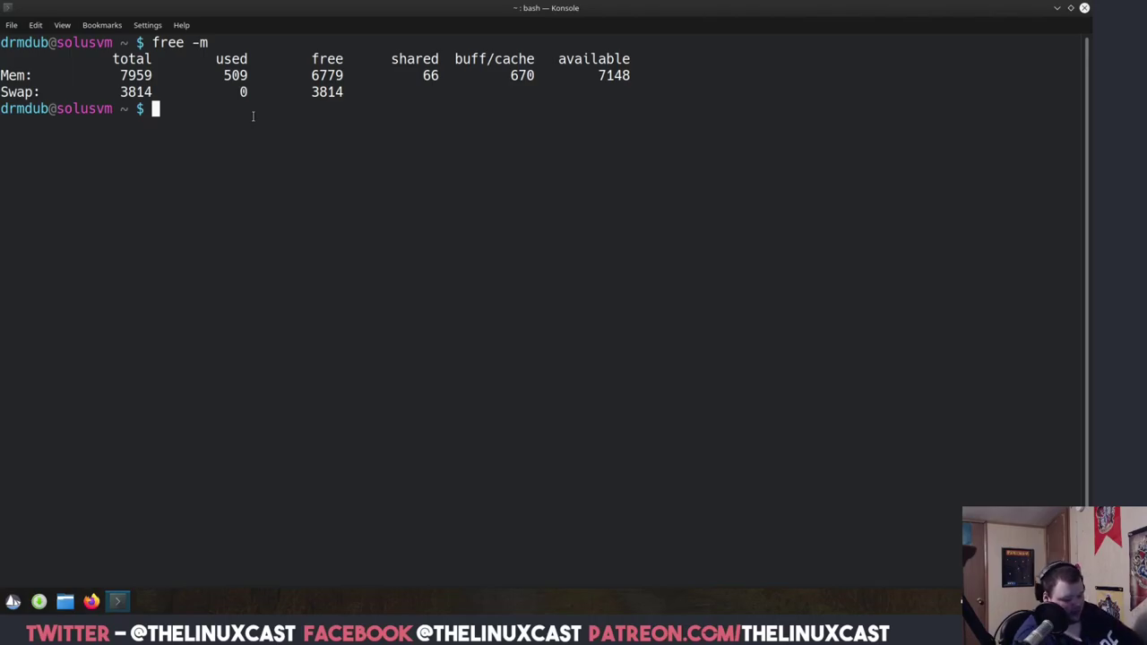
text(htop)
key(Return)
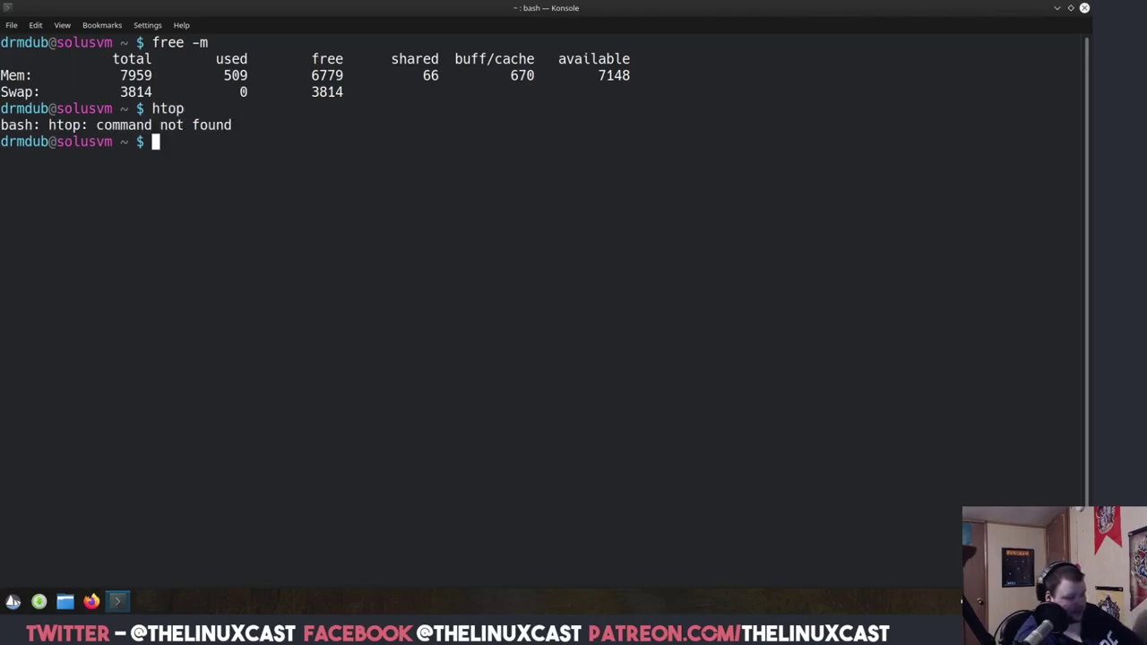
text(top)
key(Return)
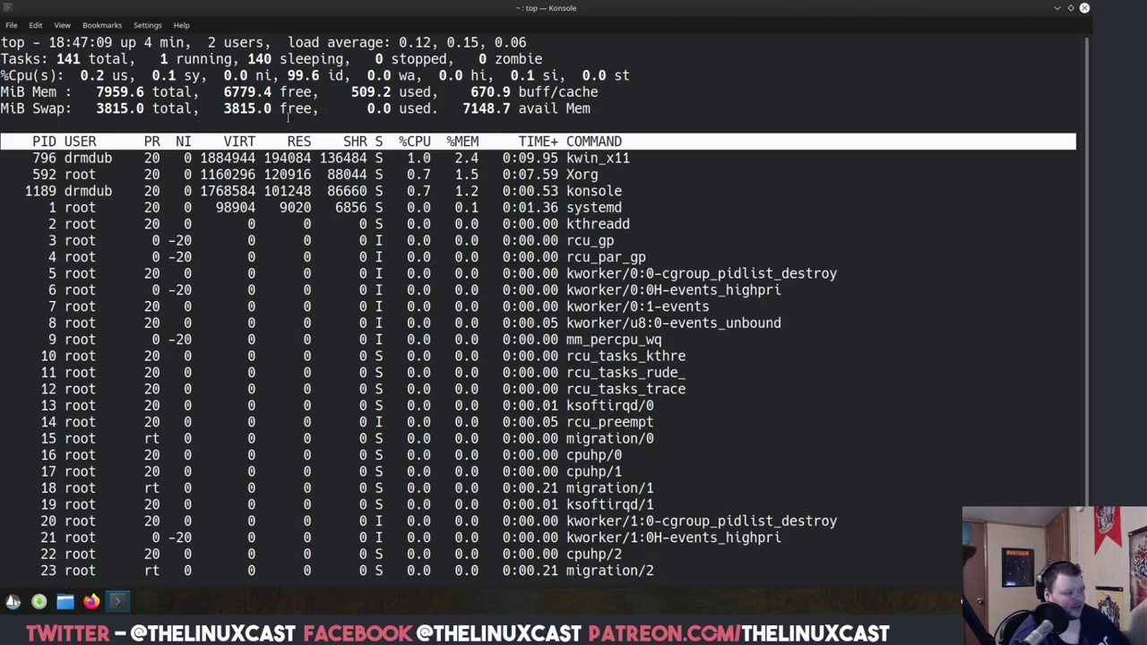
Minimize Konsole and search the web for 'solus package manager' in Firefox.
click(1058, 10)
click(92, 602)
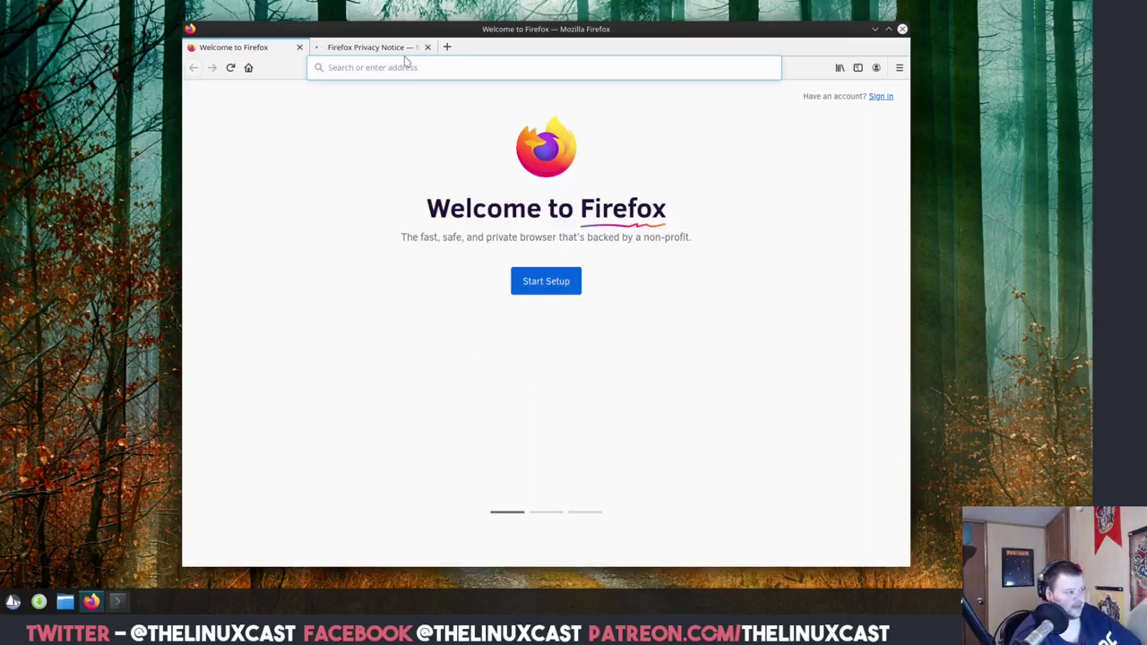
click(405, 67)
text(soolu)
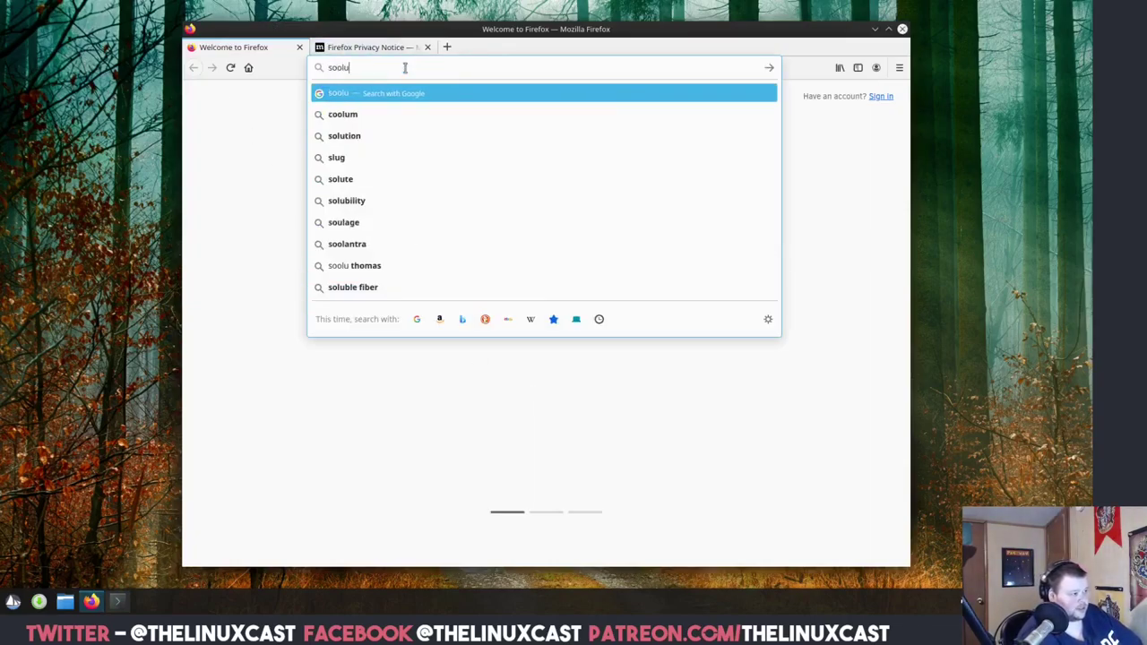
text(s packag)
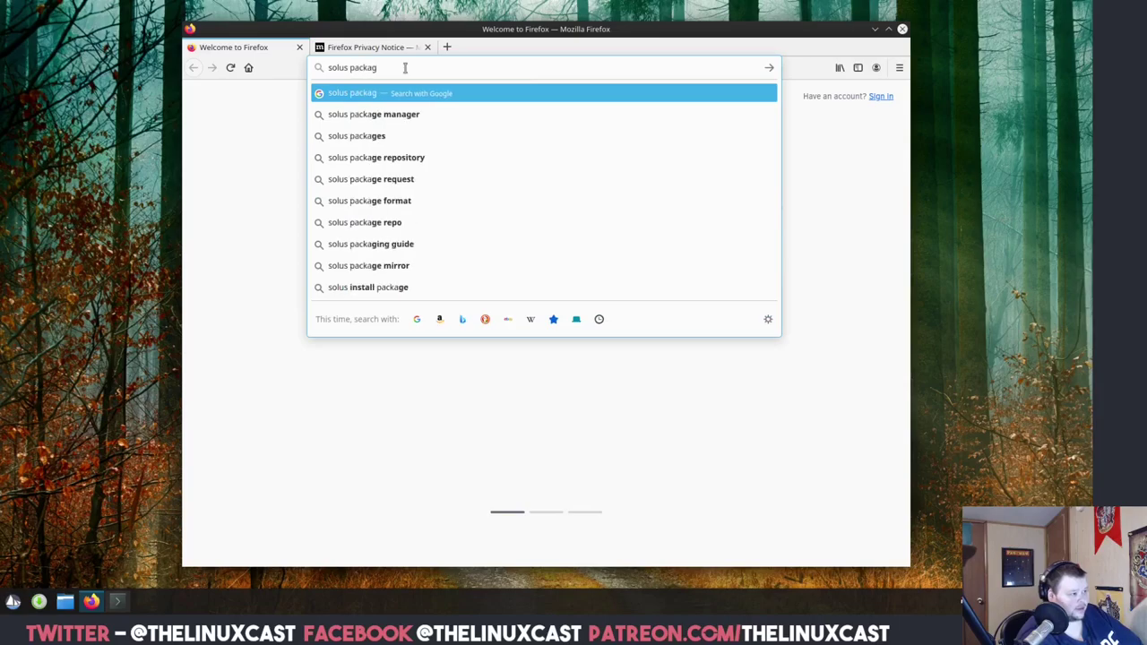
text(e manager)
key(Return)
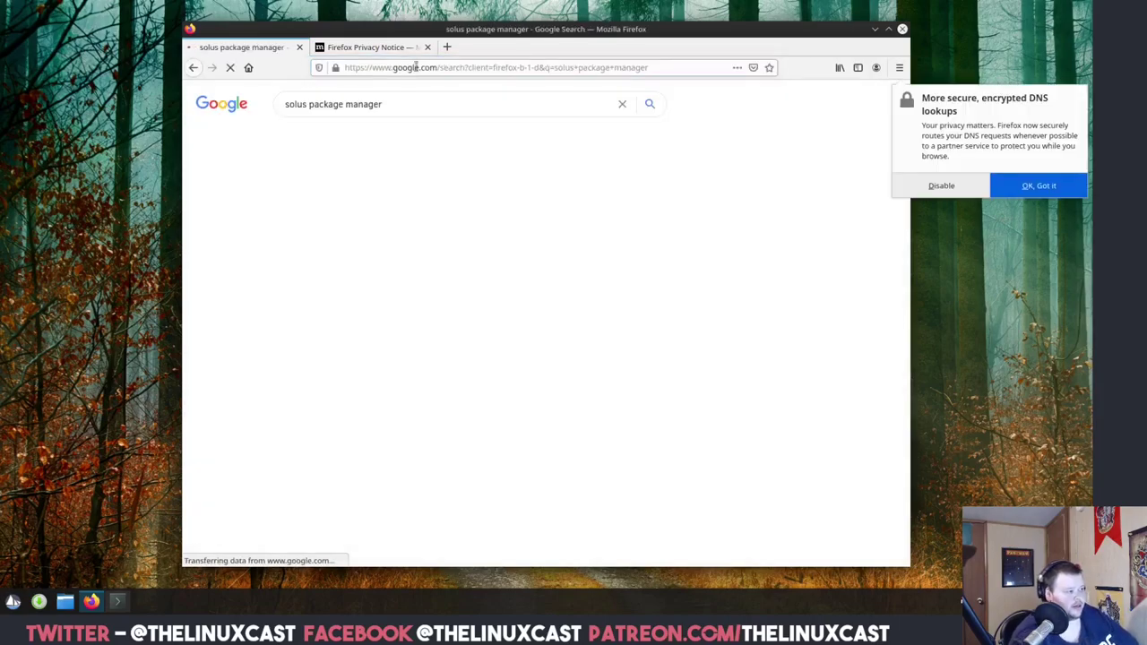
Open the Solus Help Center result and its Basics to Package Management article.
click(408, 203)
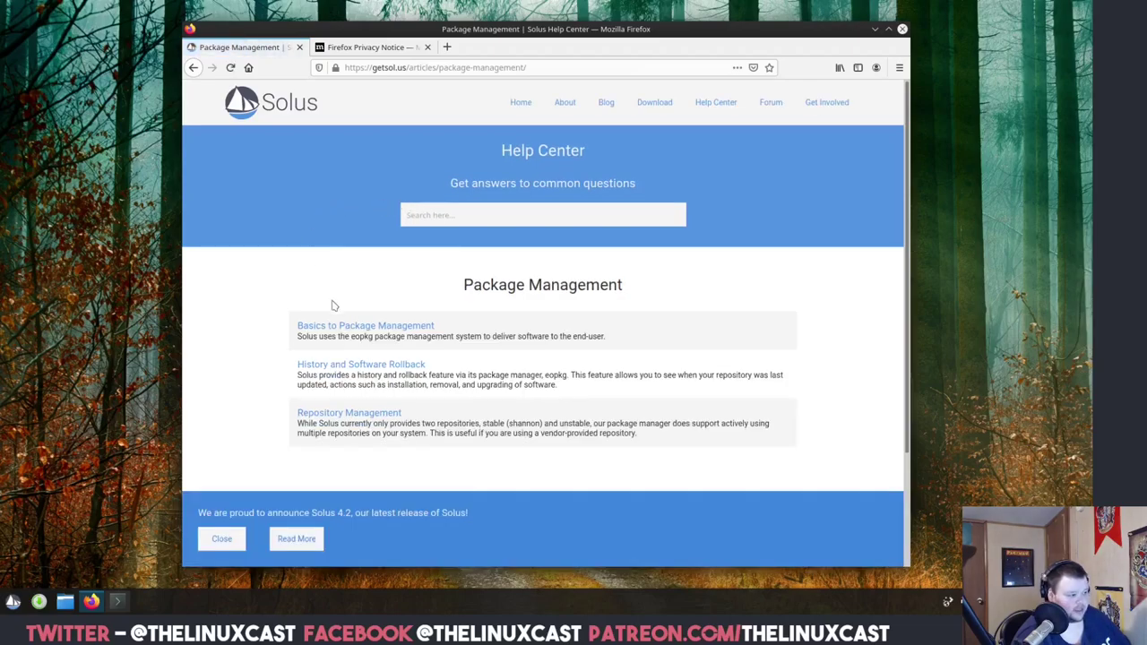
click(350, 327)
scroll(357, 300, down, 3)
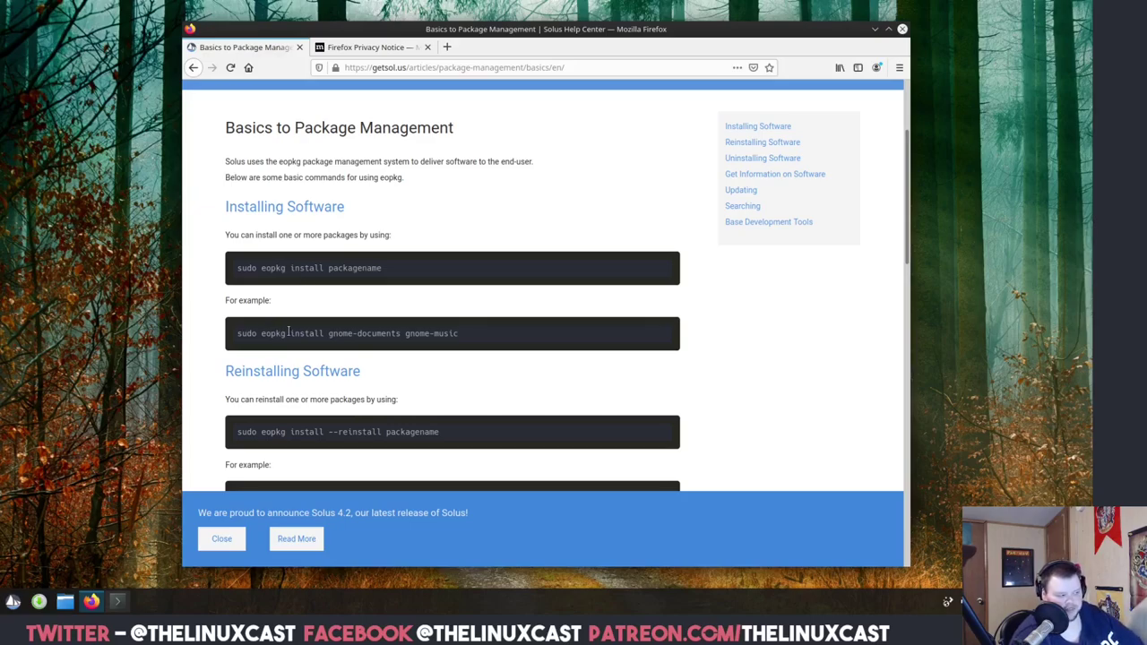
Restore Konsole as a smaller window on the right, quit top and clear the screen.
click(116, 601)
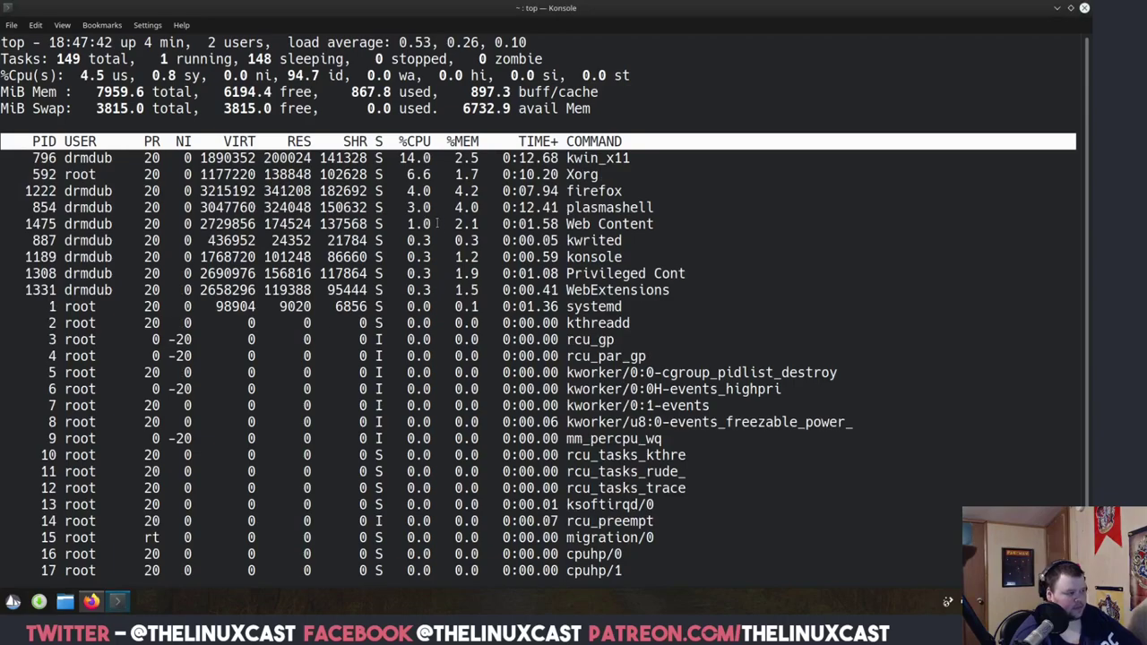
click(1071, 9)
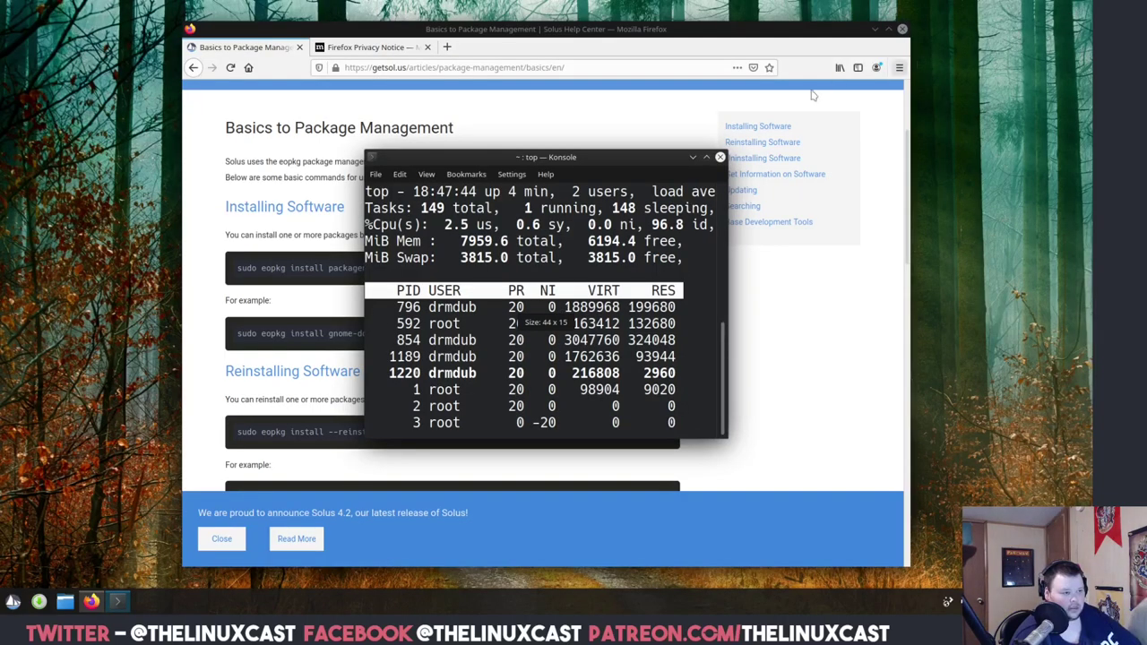
drag(536, 168, 863, 212)
text(q)
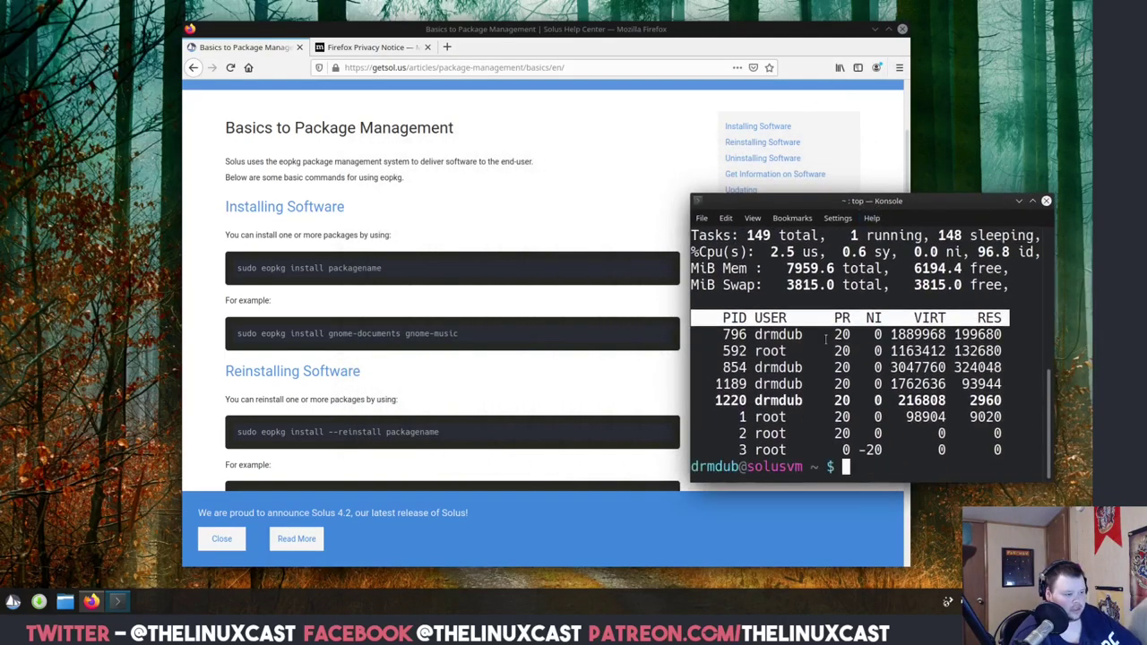
text(c)
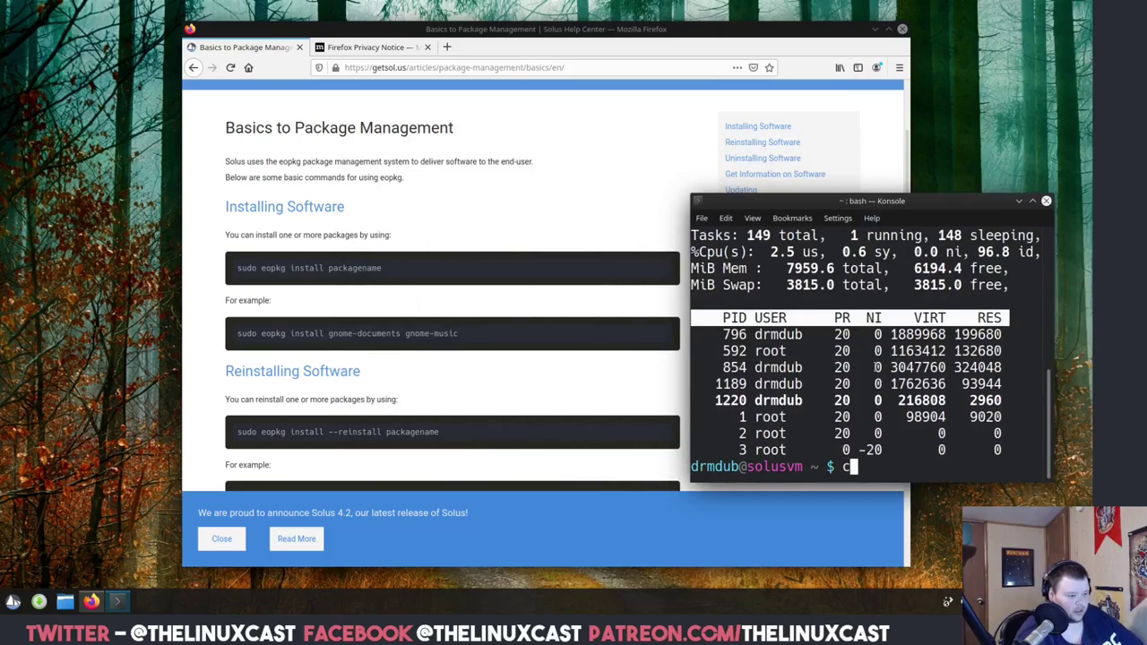
text(lear)
key(Return)
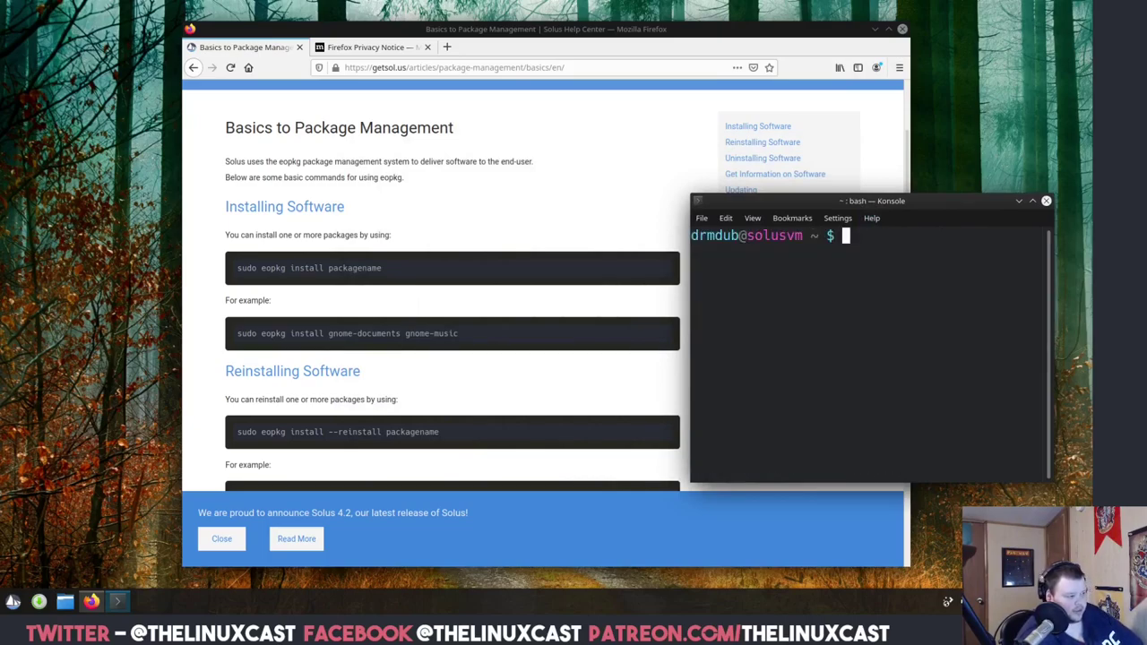
Install neofetch with 'sudo eopkg install neofetch', entering the password and confirming with y.
text(sudo )
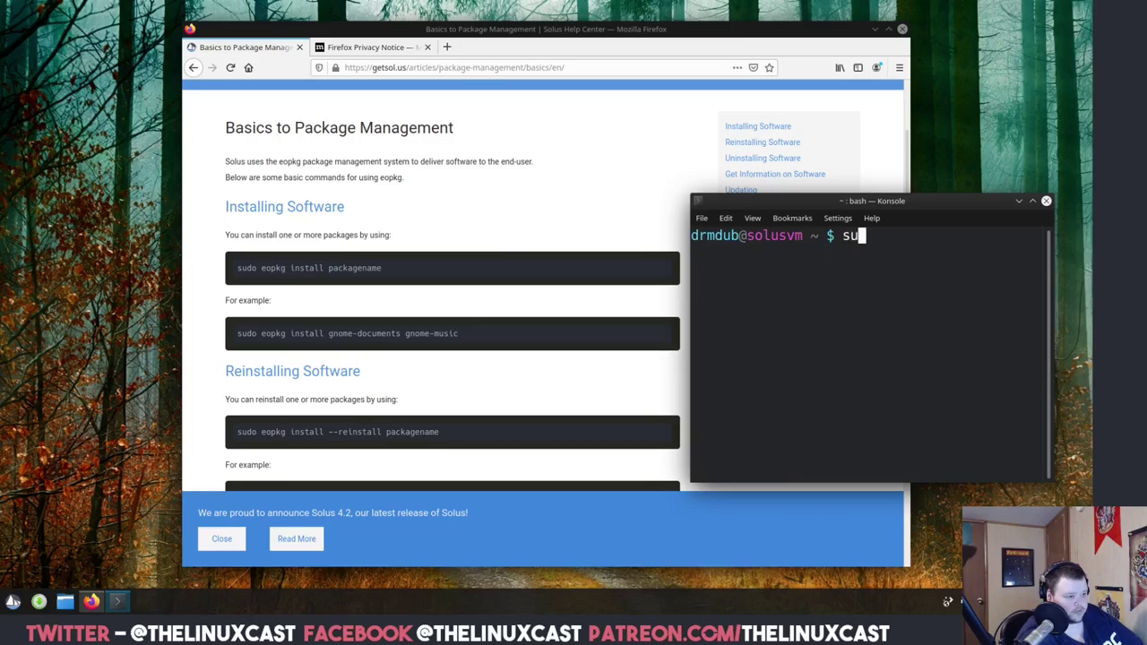
text(eopkg)
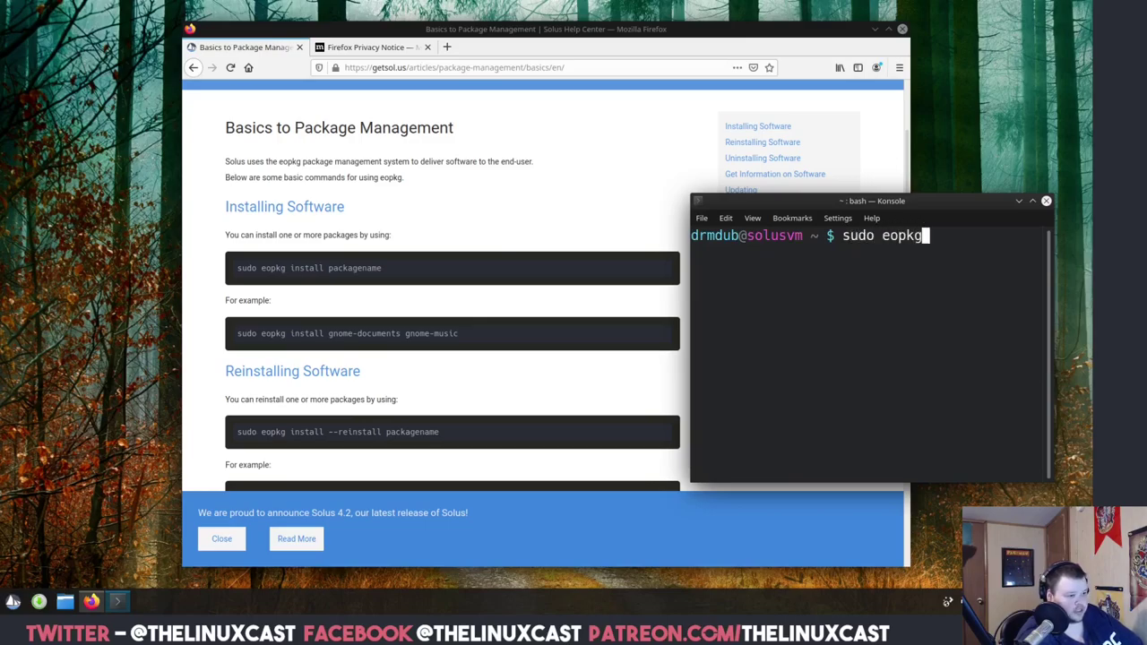
text( install )
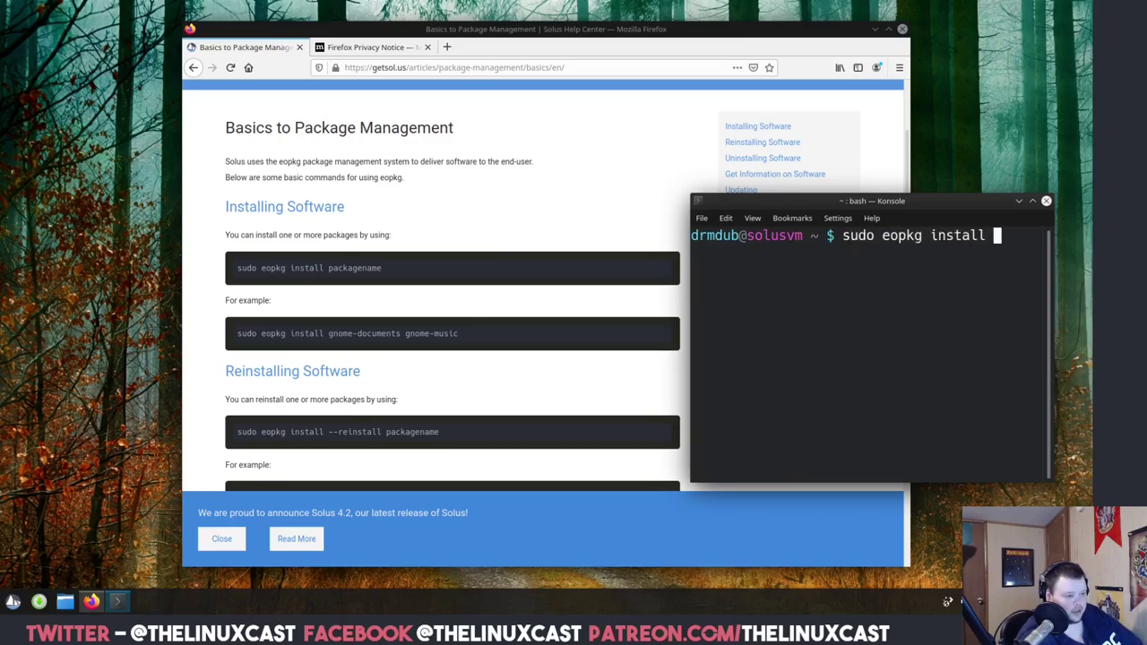
text(neofetch)
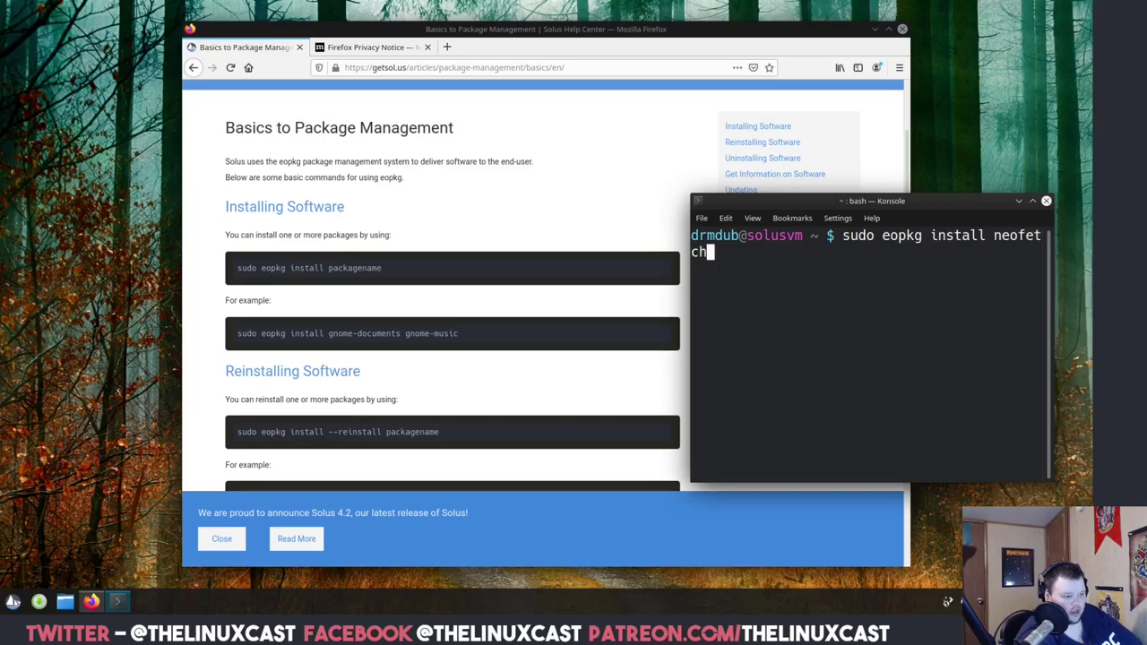
key(Return)
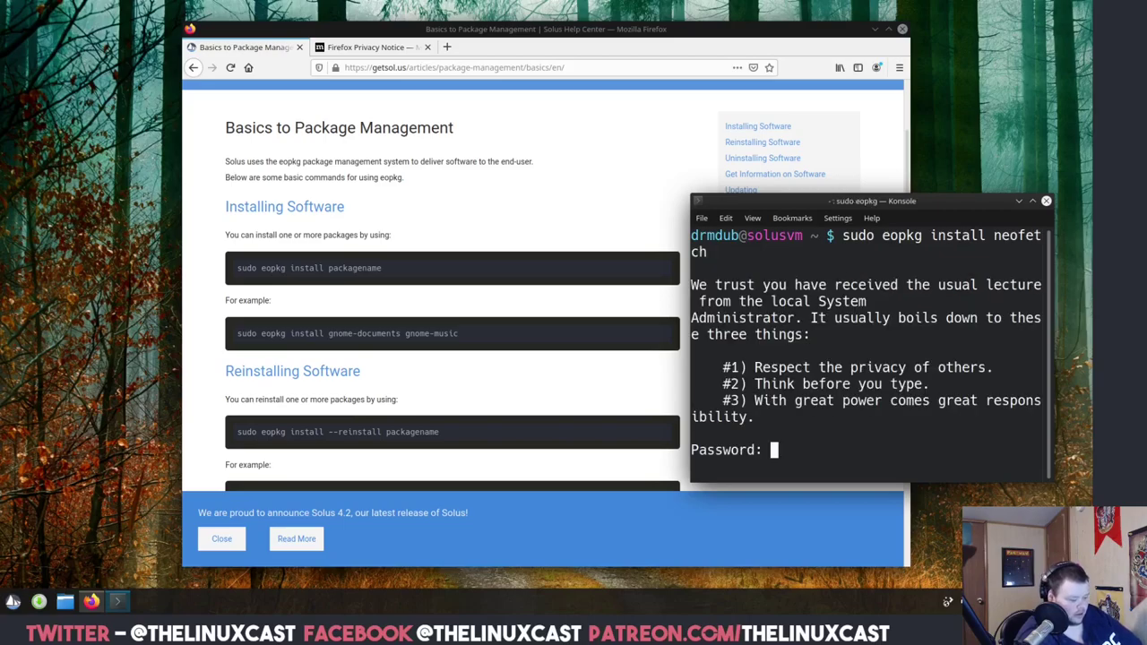
key(Return)
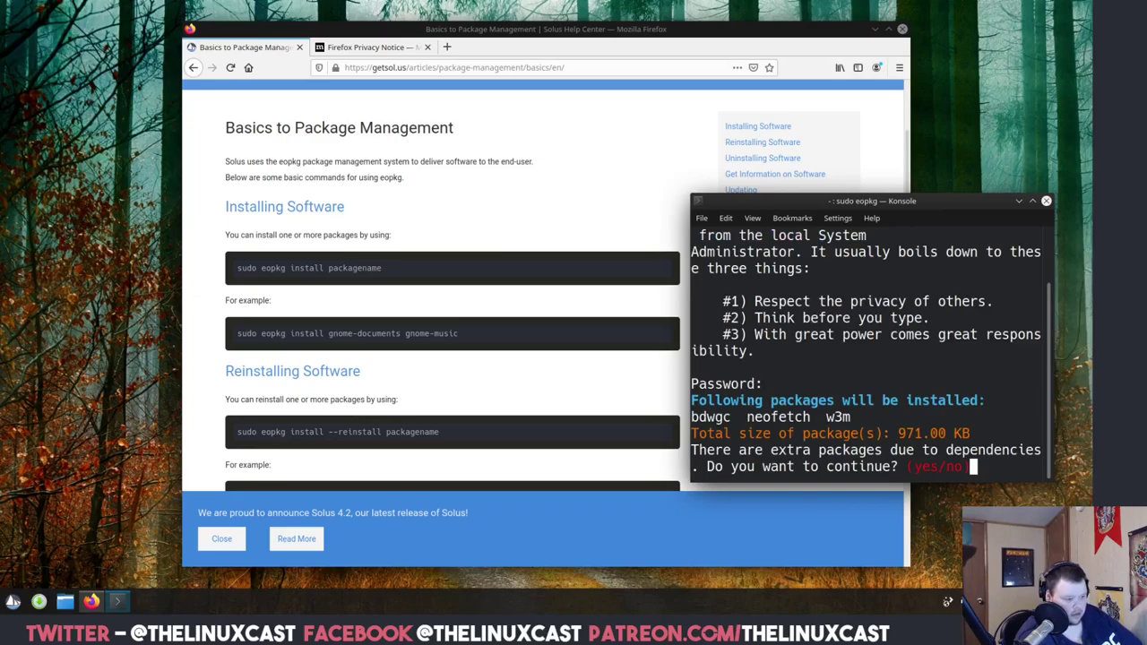
text(y)
key(Return)
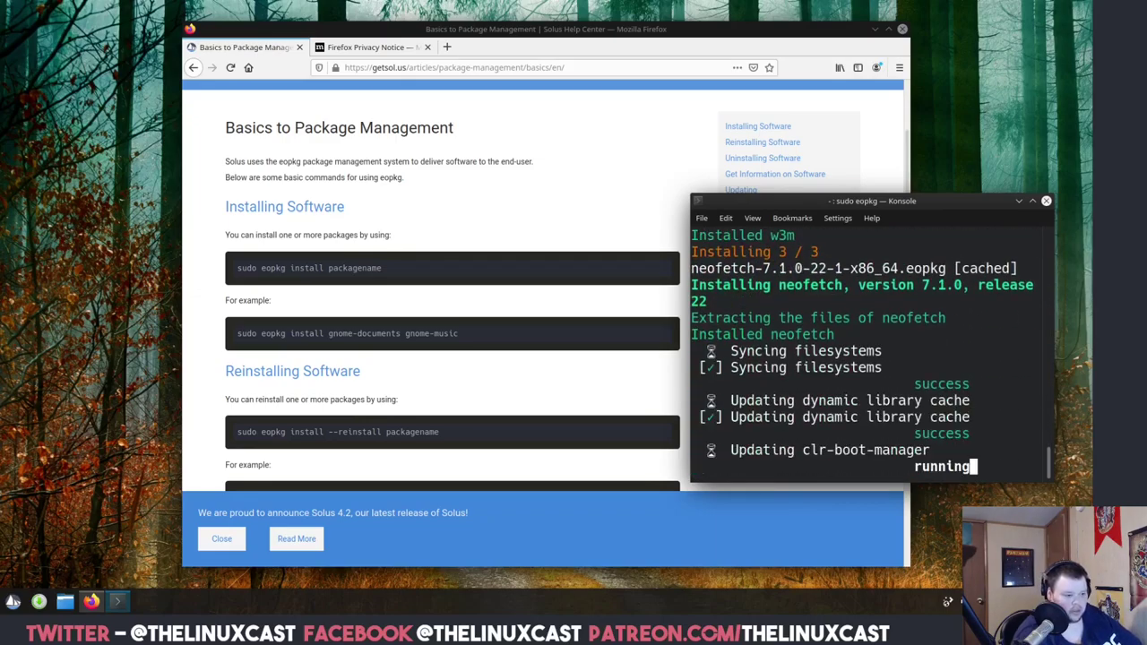
Enlarge the Konsole window up and to the left in front of Firefox.
click(687, 194)
click(928, 207)
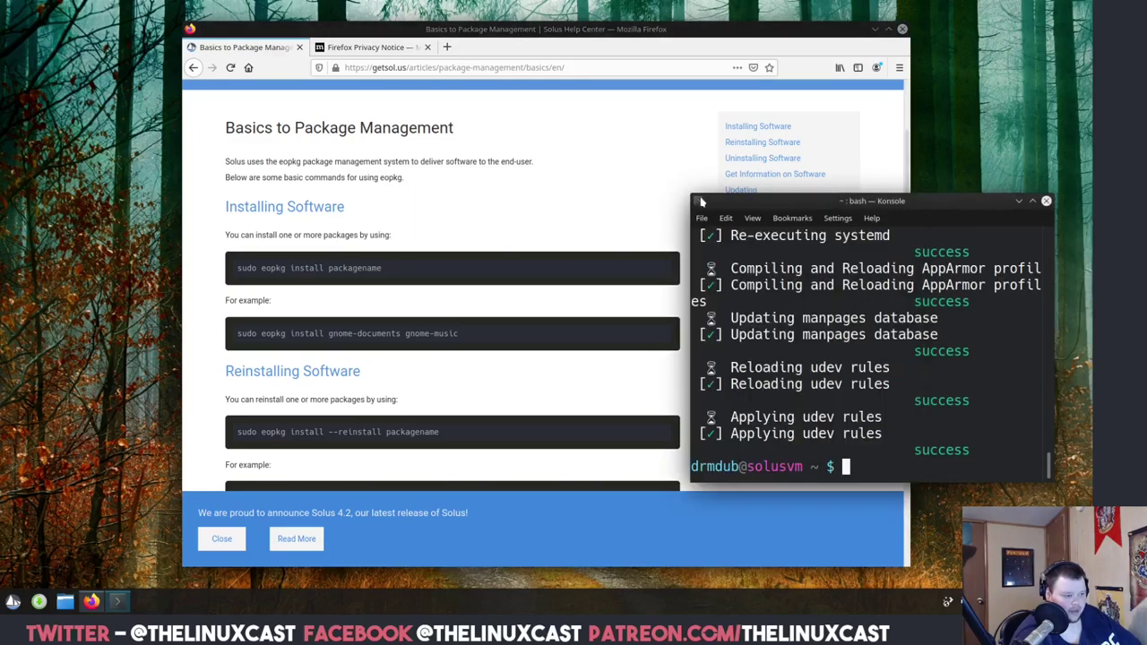
drag(688, 191, 385, 70)
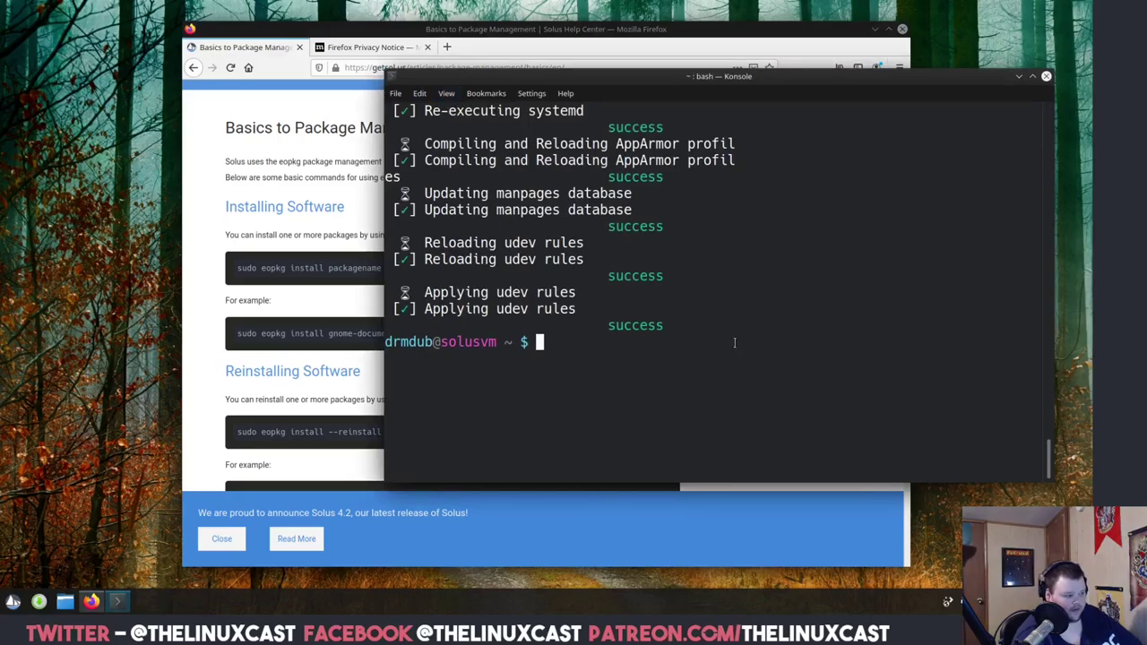
Run neofetch for the system summary, then try 'sudo eopkg install ncspot'.
text(neofetch)
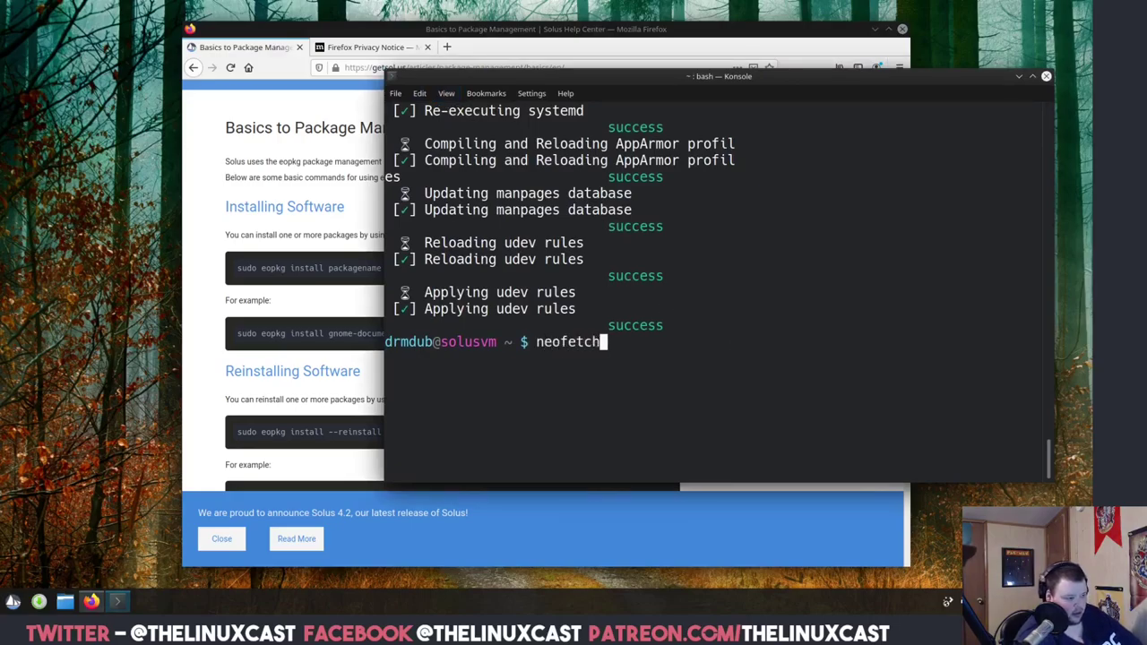
key(Return)
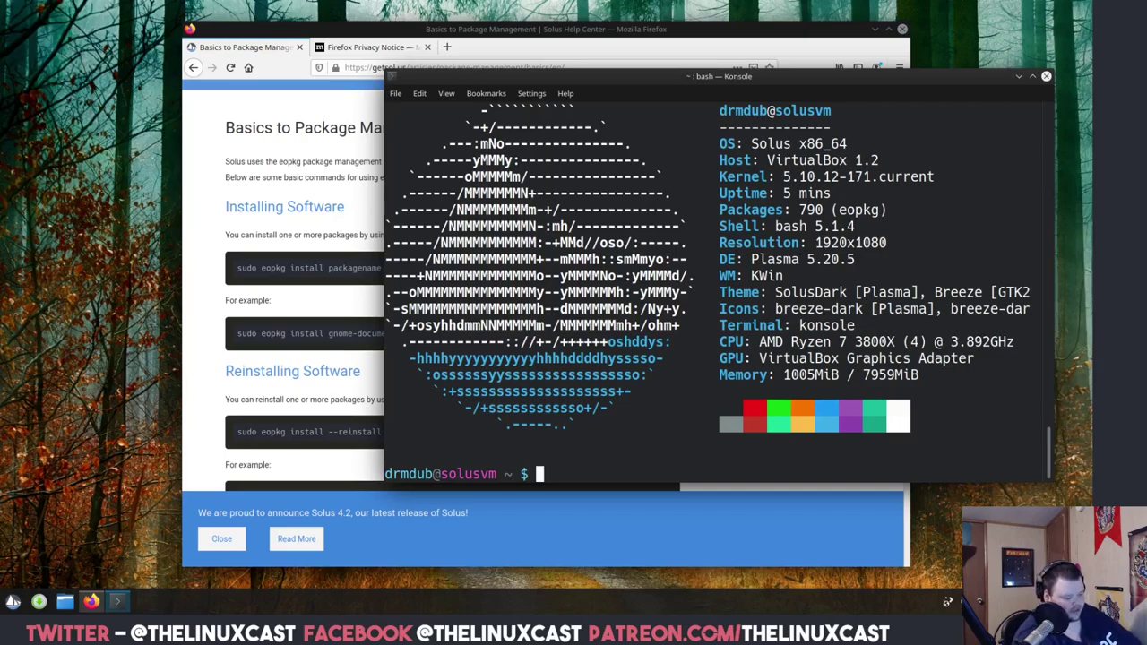
text(sudo )
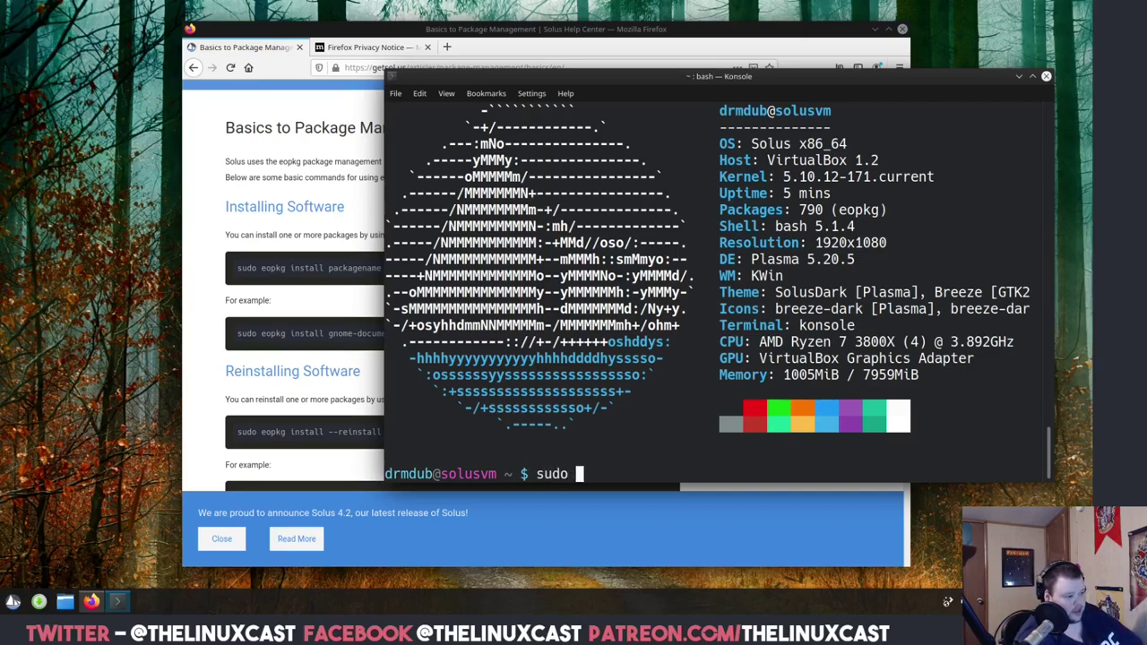
text(eopkg)
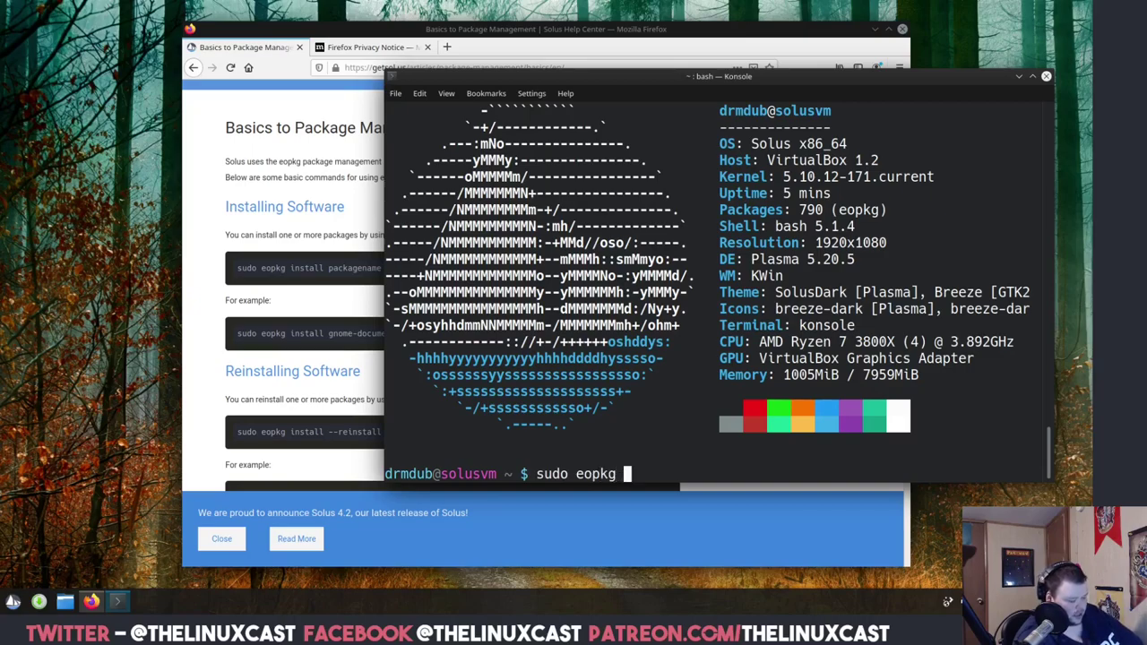
text(install n)
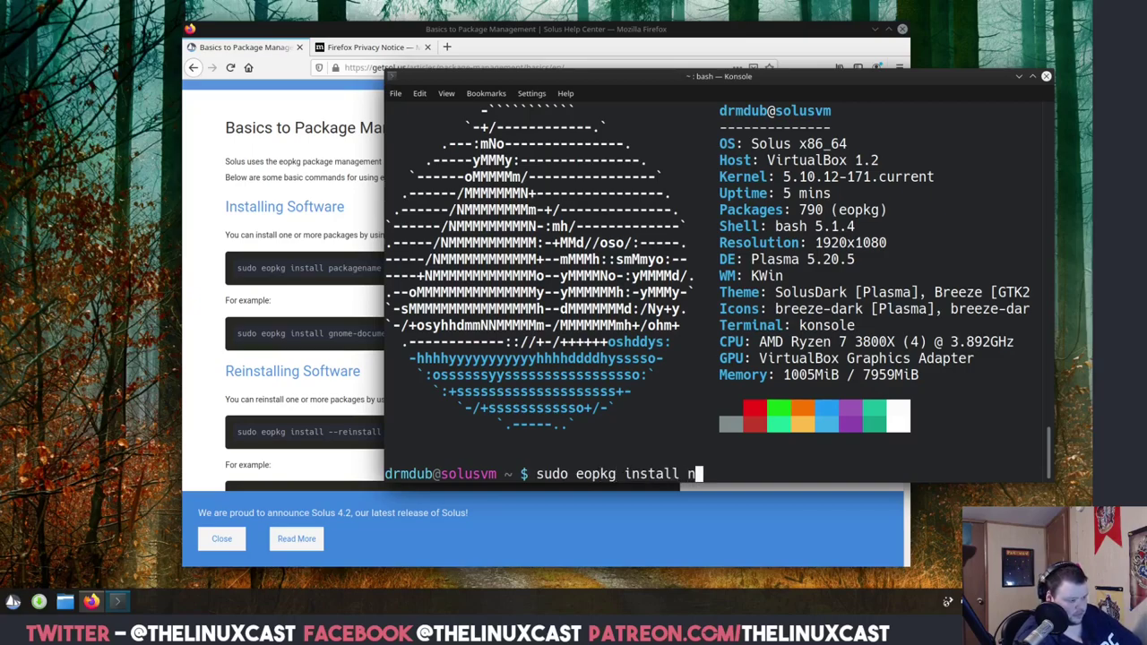
text(cspot)
key(Return)
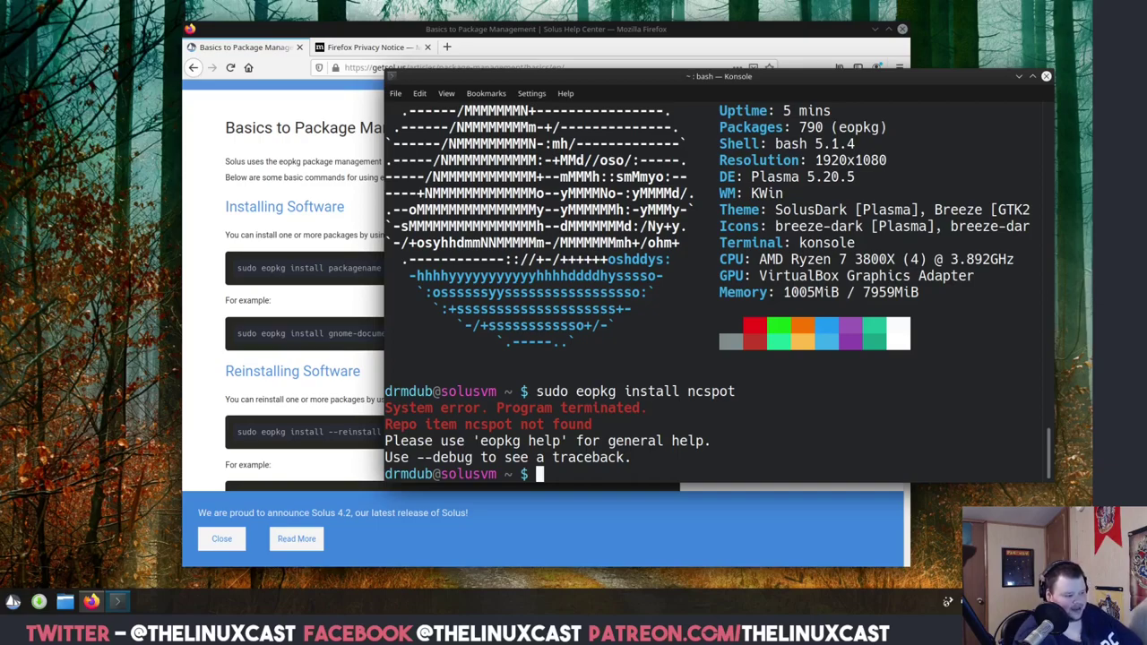
Rerun the install command with spotify instead of ncspot and review the not-found output.
key(Up)
key(BackSpace)
key(BackSpace)
key(BackSpace)
key(BackSpace)
key(BackSpace)
key(BackSpace)
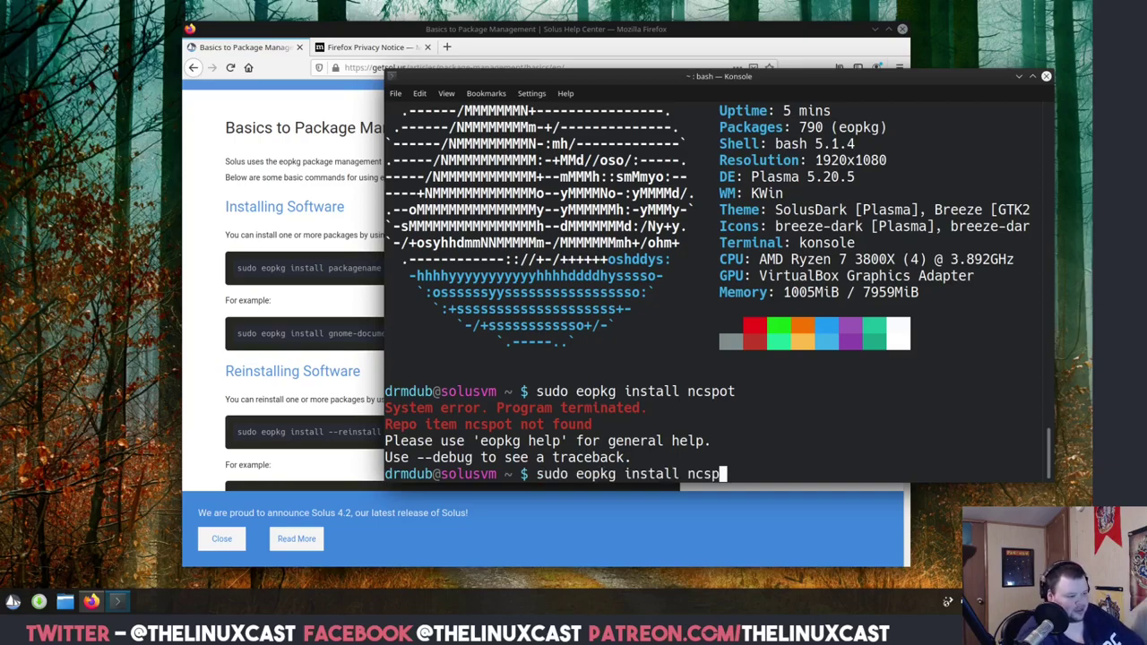
text(spotuif)
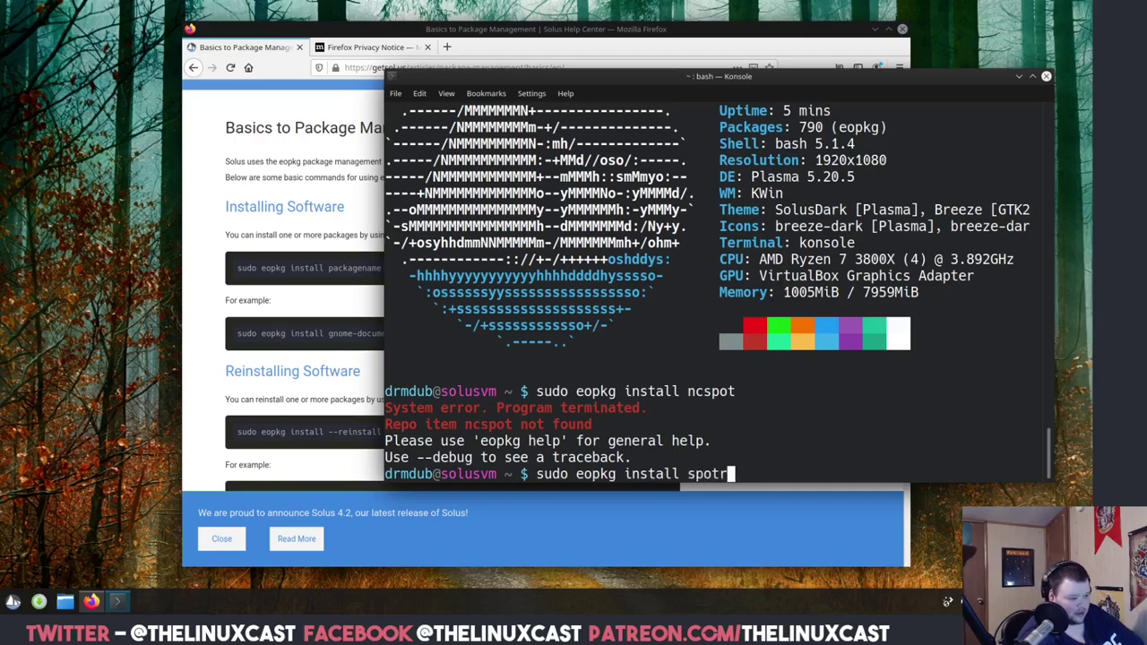
key(BackSpace)
key(BackSpace)
key(BackSpace)
text(ify)
key(Return)
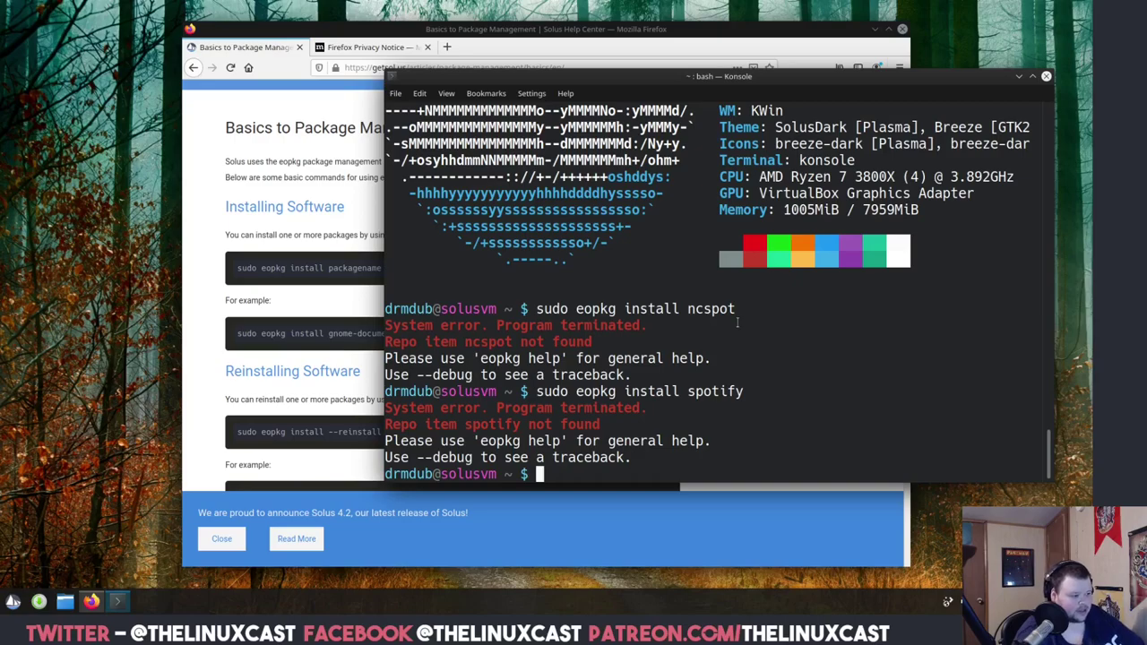
scroll(744, 283, up, 10)
scroll(744, 283, up, 10)
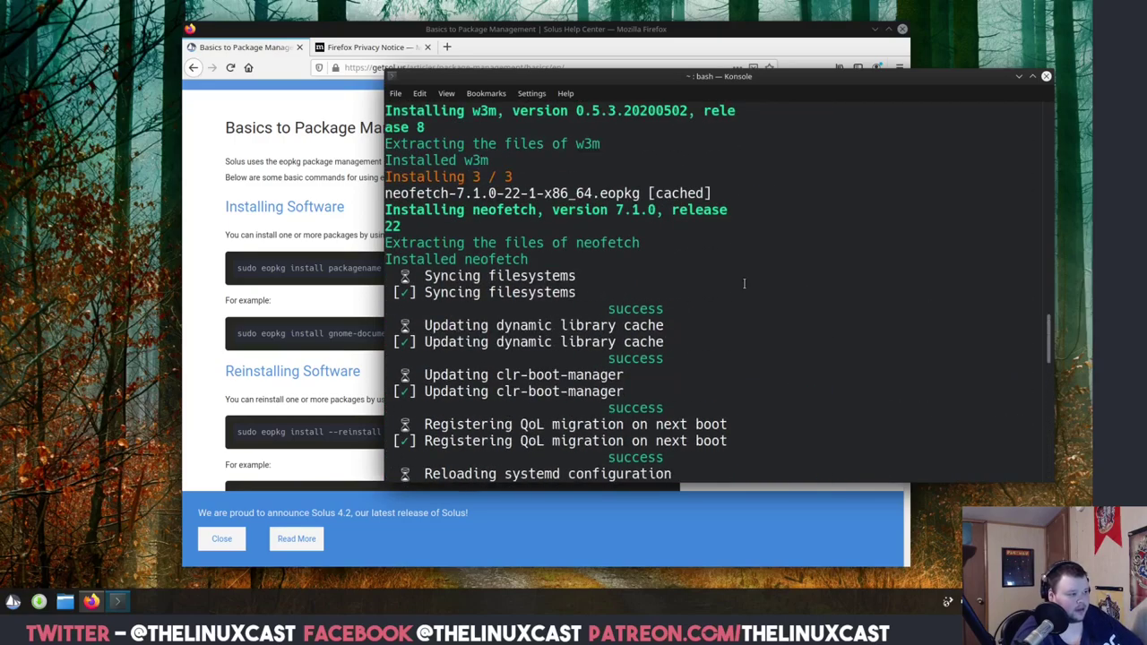
scroll(744, 283, up, 15)
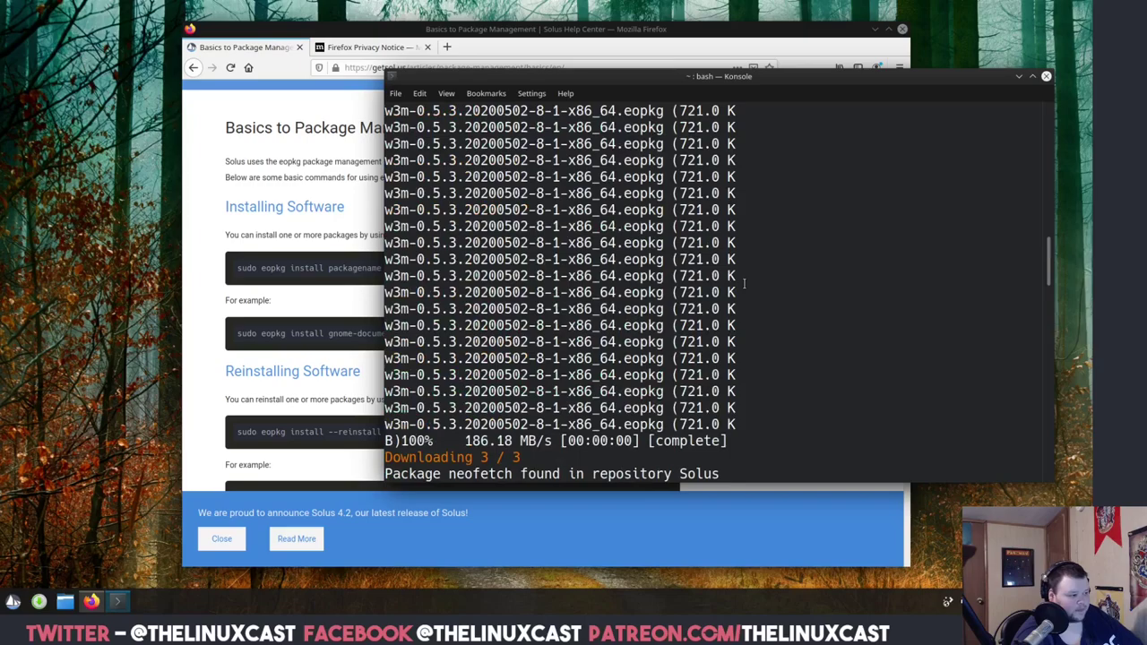
scroll(744, 283, up, 15)
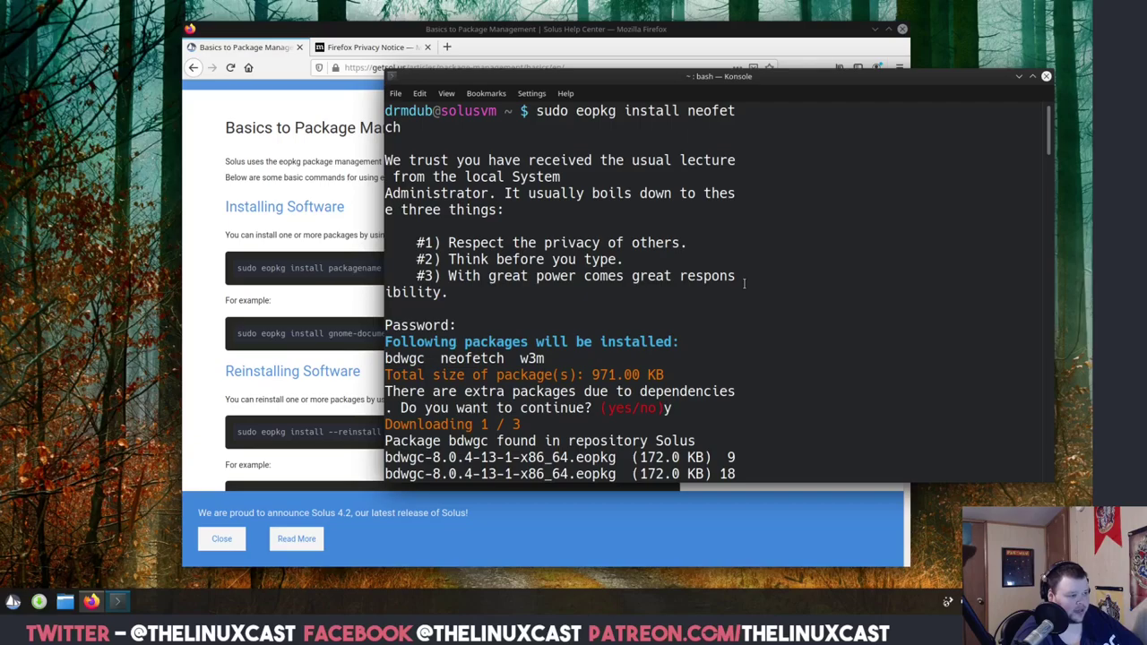
scroll(744, 283, down, 15)
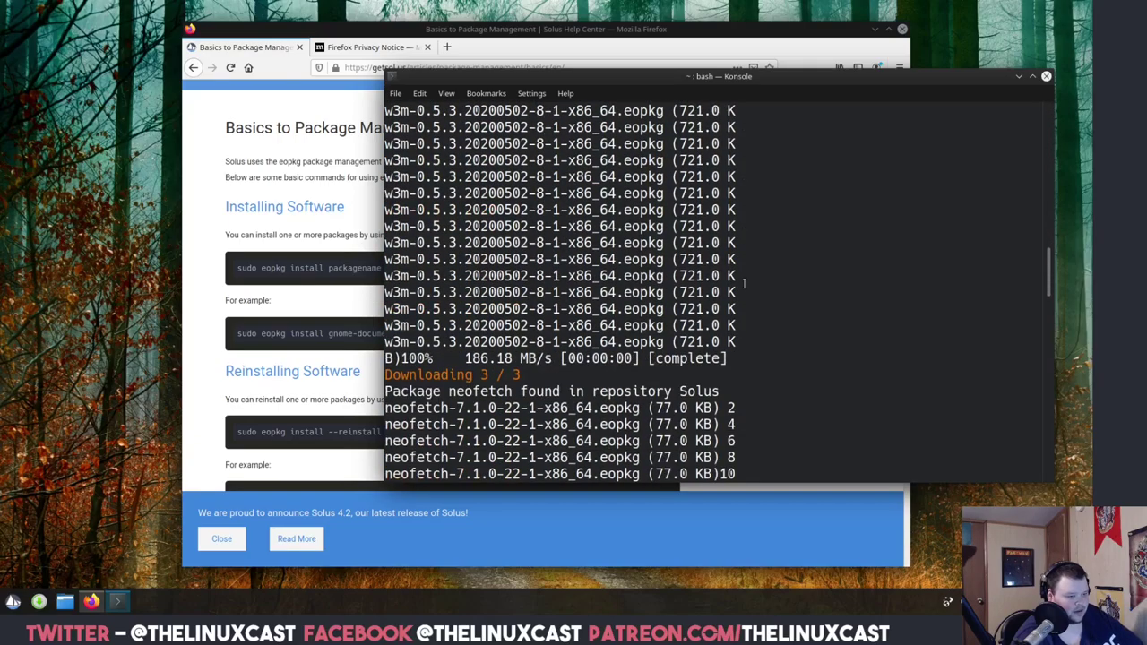
scroll(744, 283, down, 15)
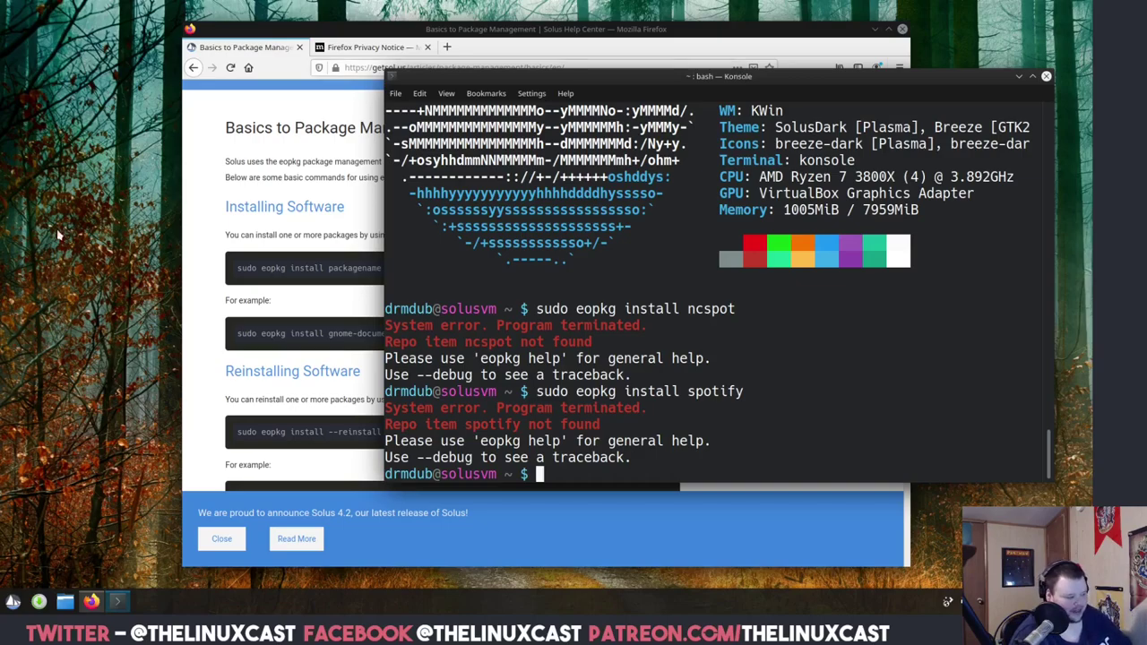
Launch Software Center from the System section of the application menu.
click(13, 601)
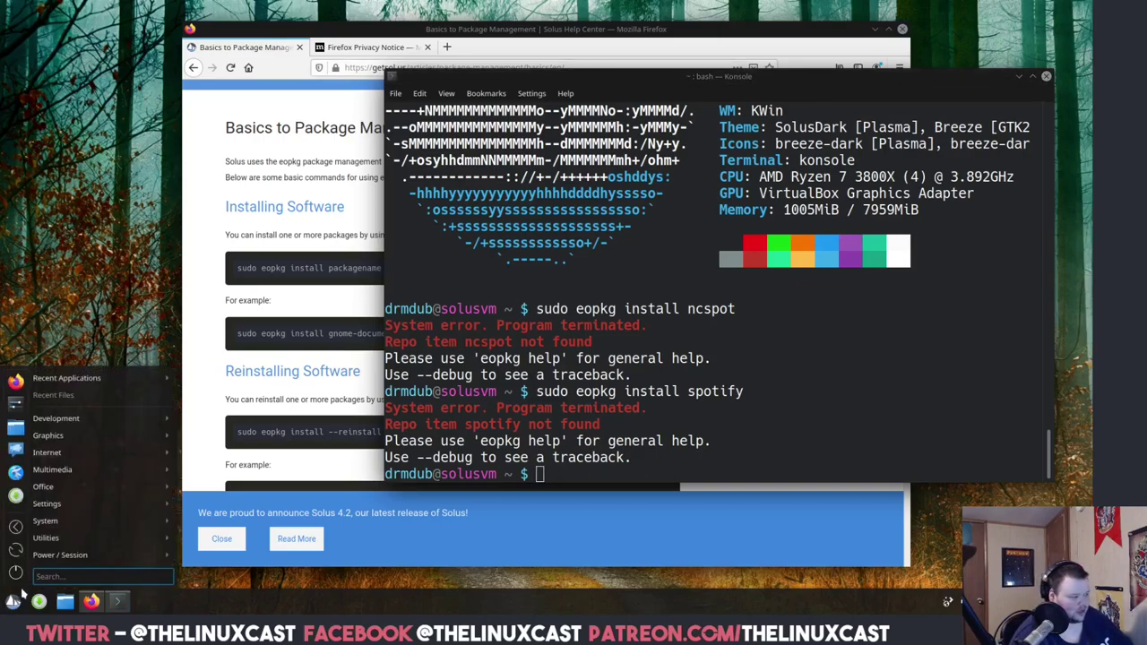
mouse_move(74, 539)
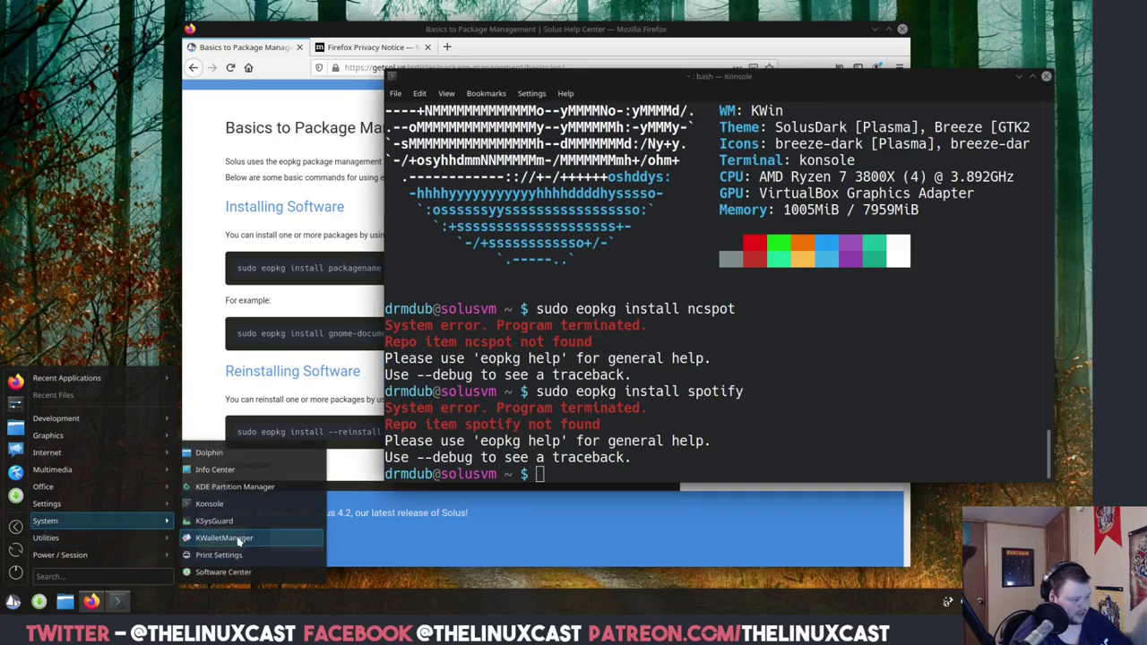
click(236, 579)
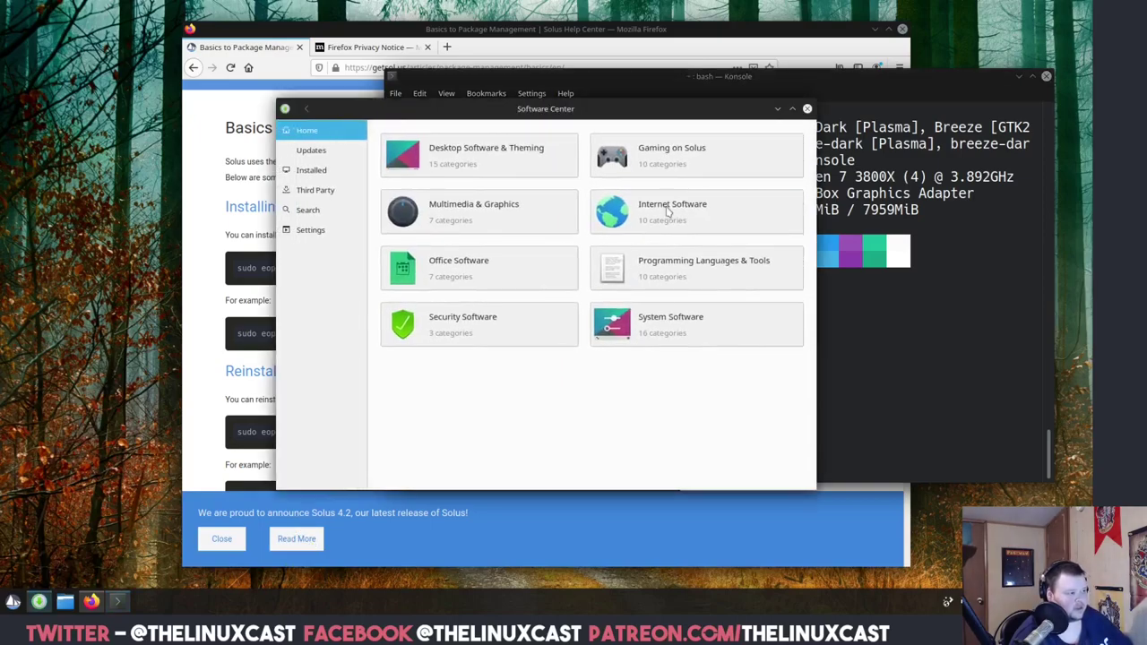
drag(618, 108, 565, 121)
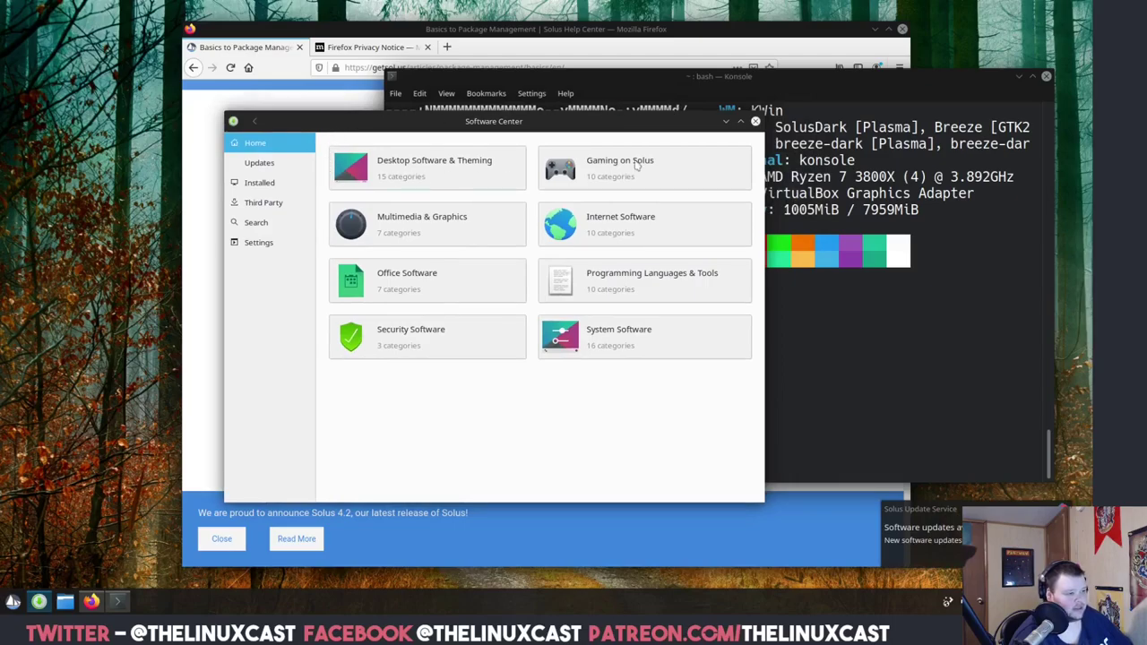
Close Firefox, confirming Close Tabs, and then close the Konsole window.
click(902, 30)
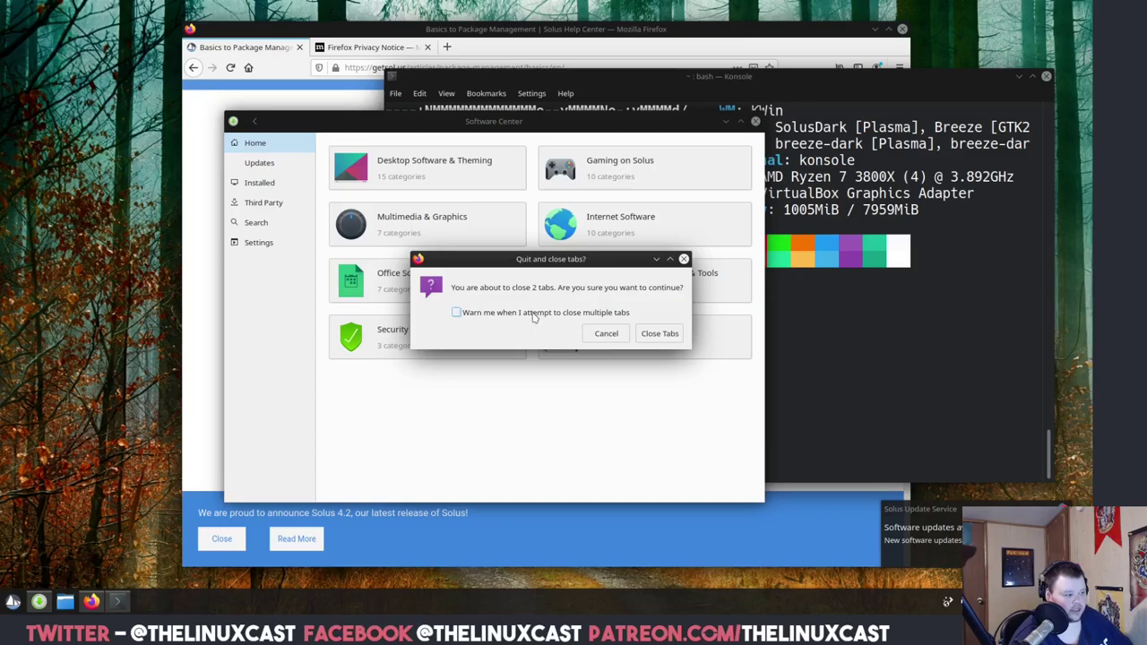
click(647, 336)
drag(709, 79, 497, 172)
click(753, 172)
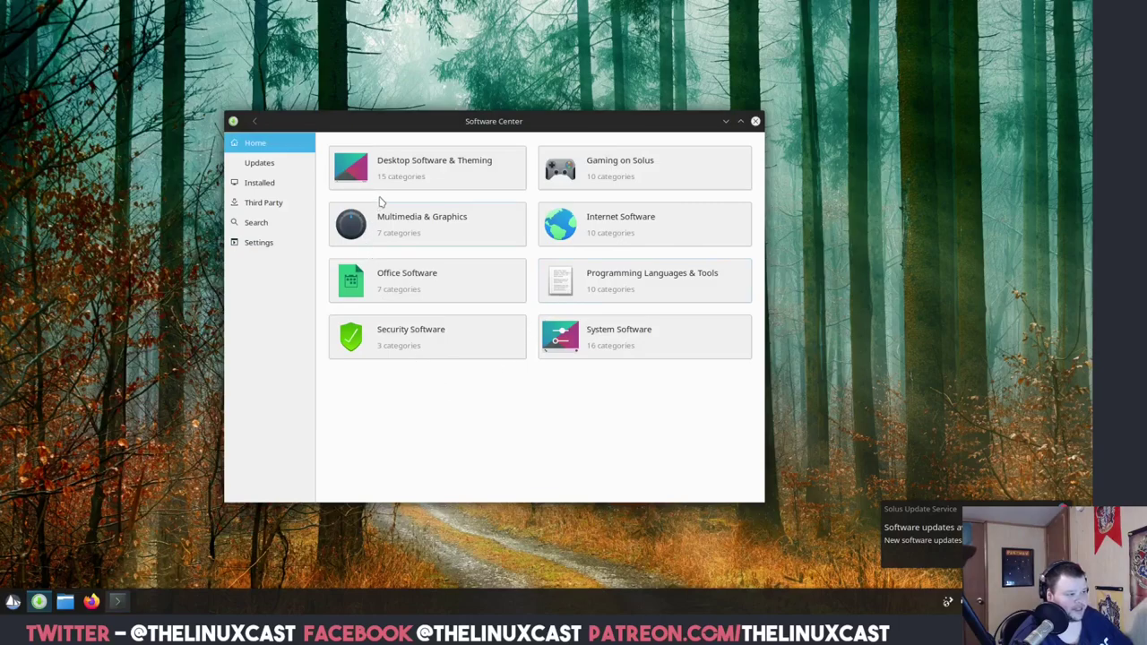
Browse Gaming on Solus, then search the store for 'steam'.
click(643, 169)
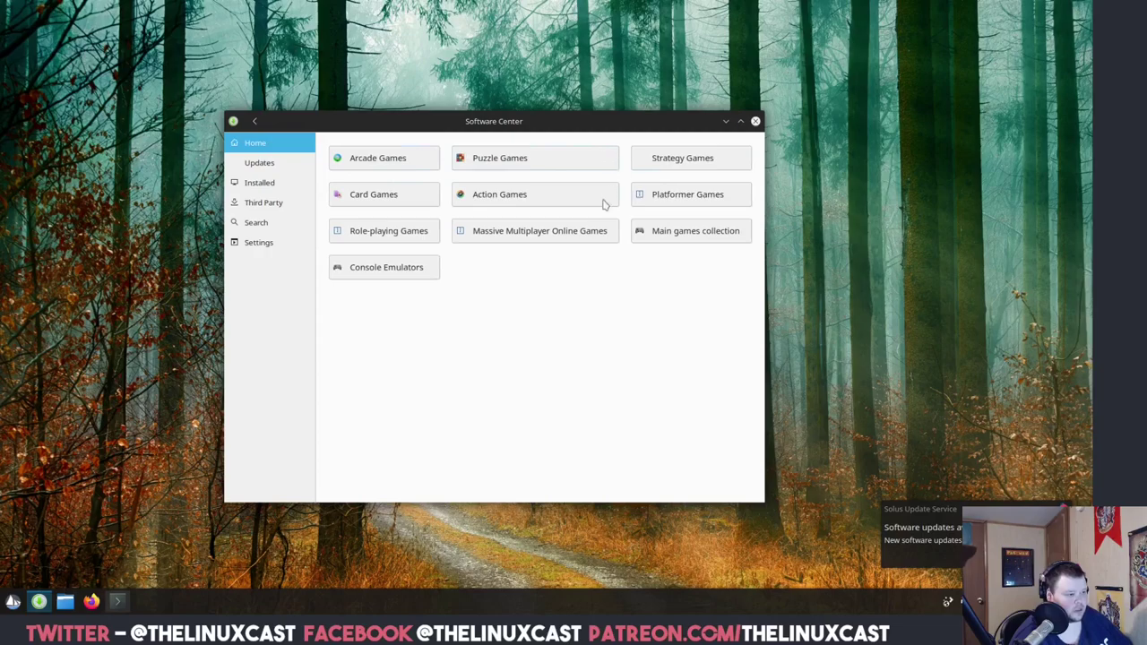
click(257, 183)
click(256, 222)
text(steam)
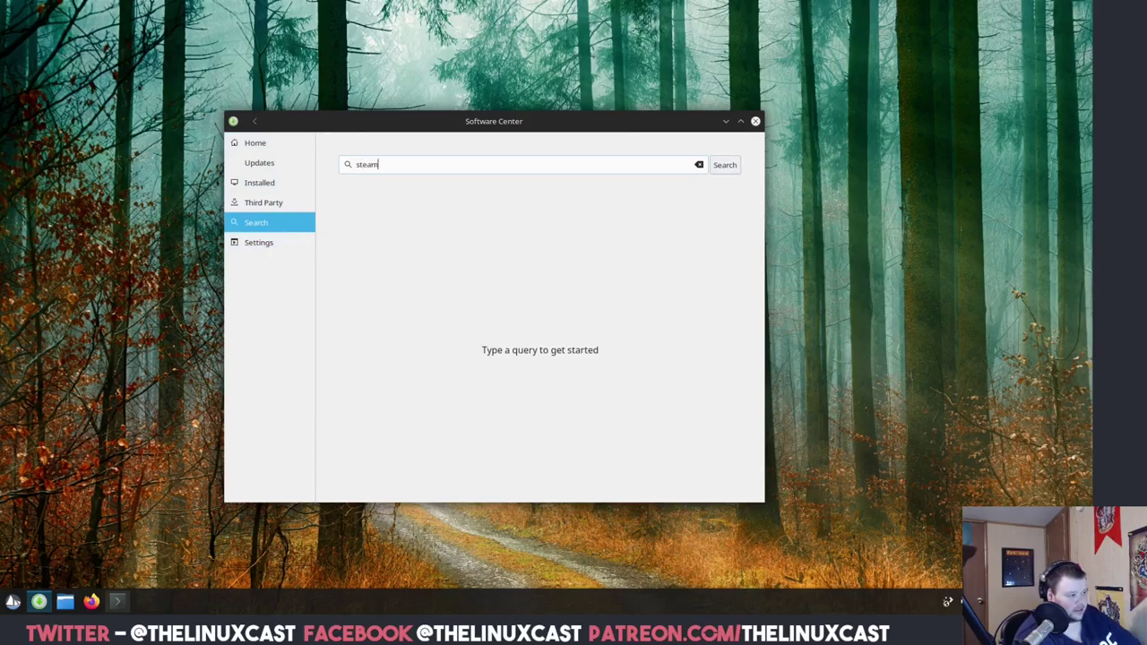
key(Return)
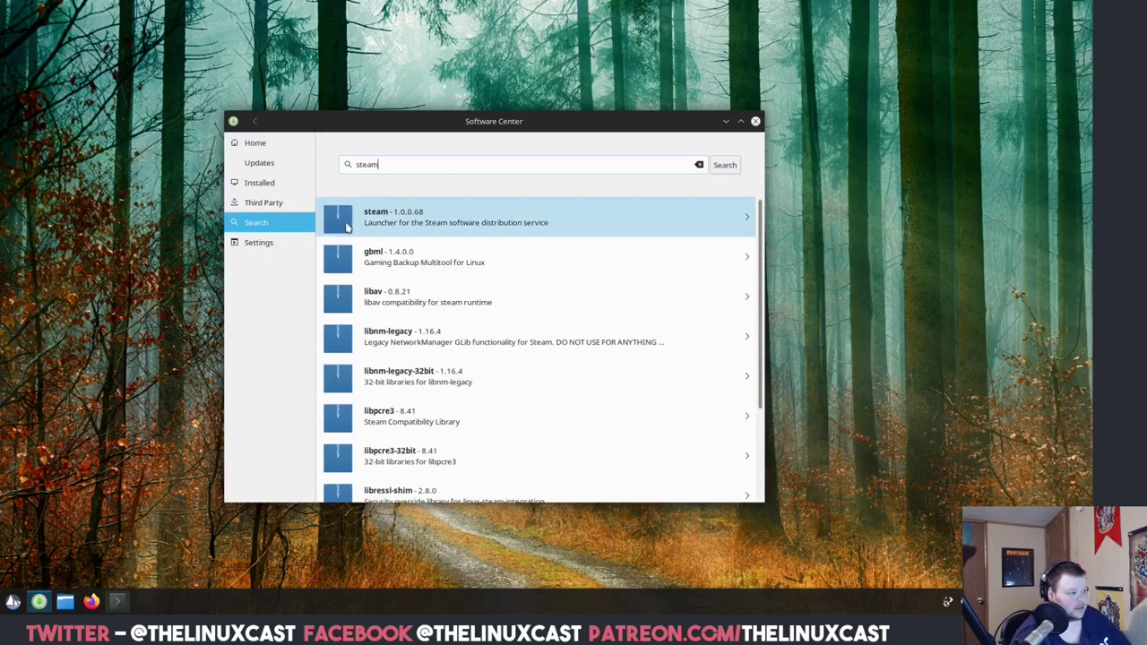
Replace the query with 'spotify', which finds only playerctl, then open the Third Party list.
double_click(411, 167)
text(spoti)
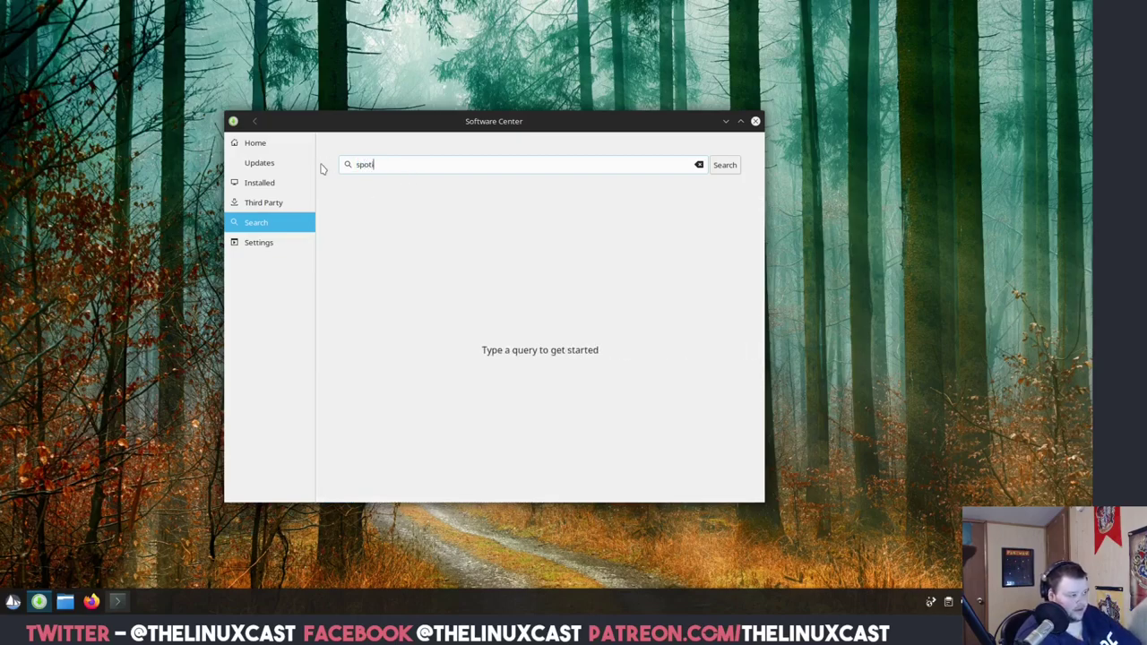
text(fy)
key(Return)
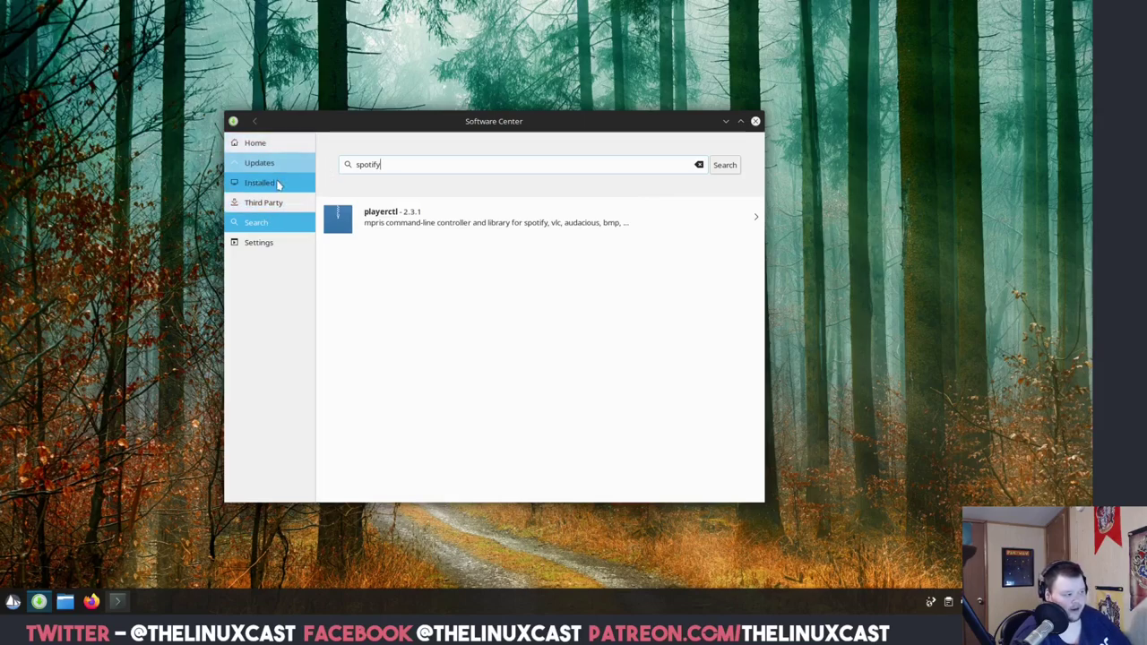
click(264, 203)
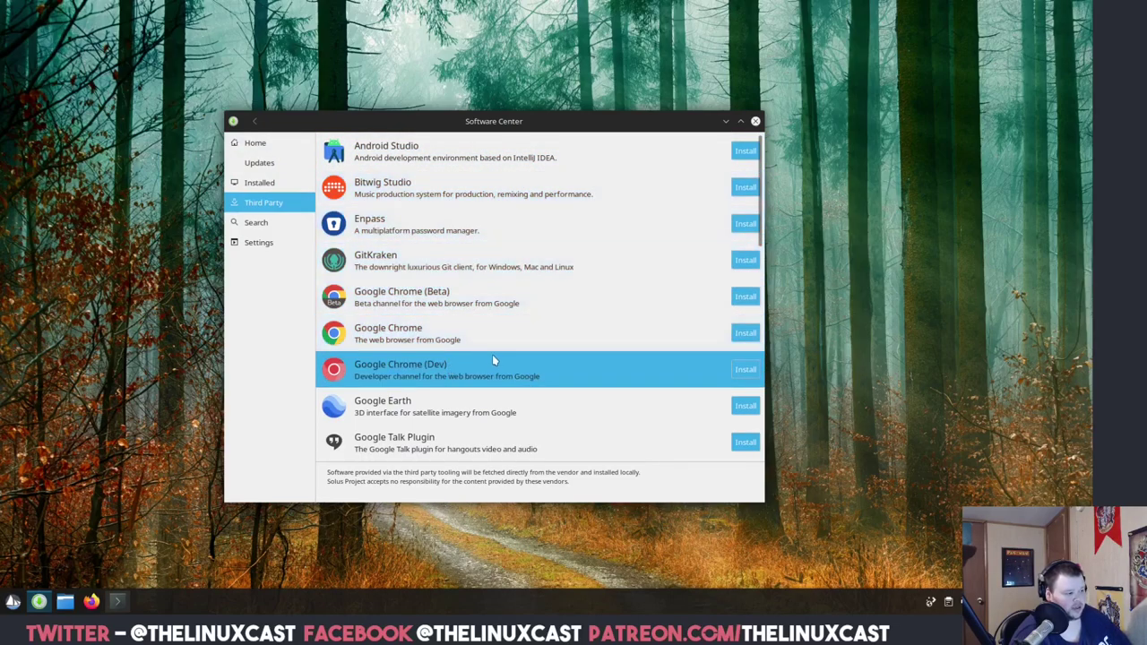
Scroll the Third Party list down to Spotify and start installing it.
scroll(521, 400, down, 5)
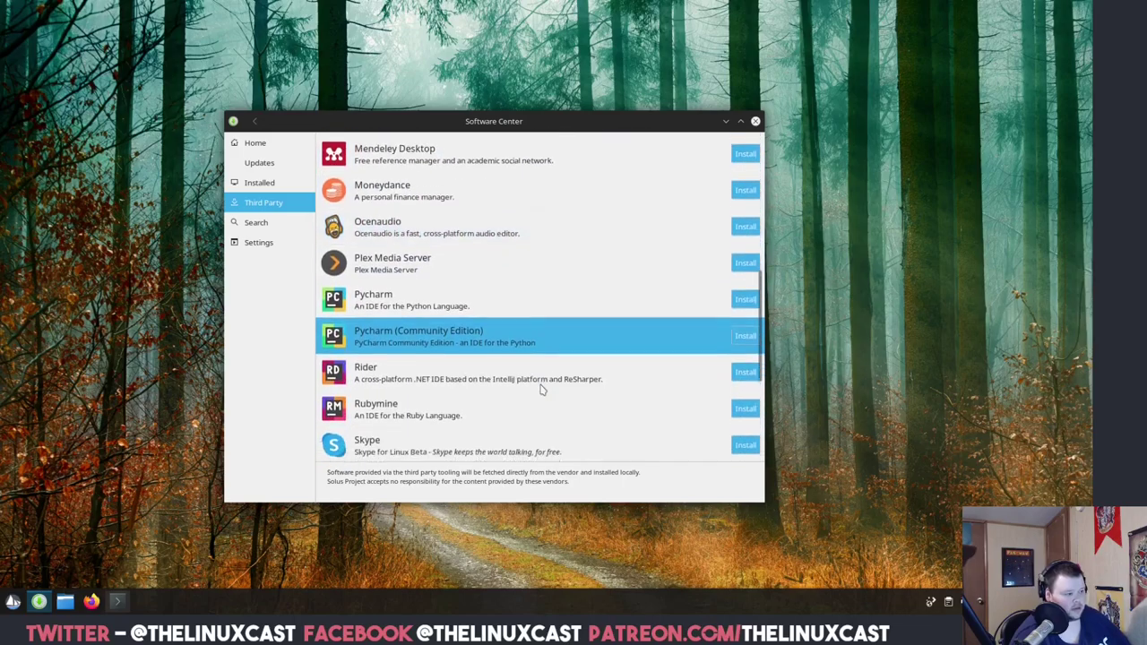
scroll(540, 390, up, 3)
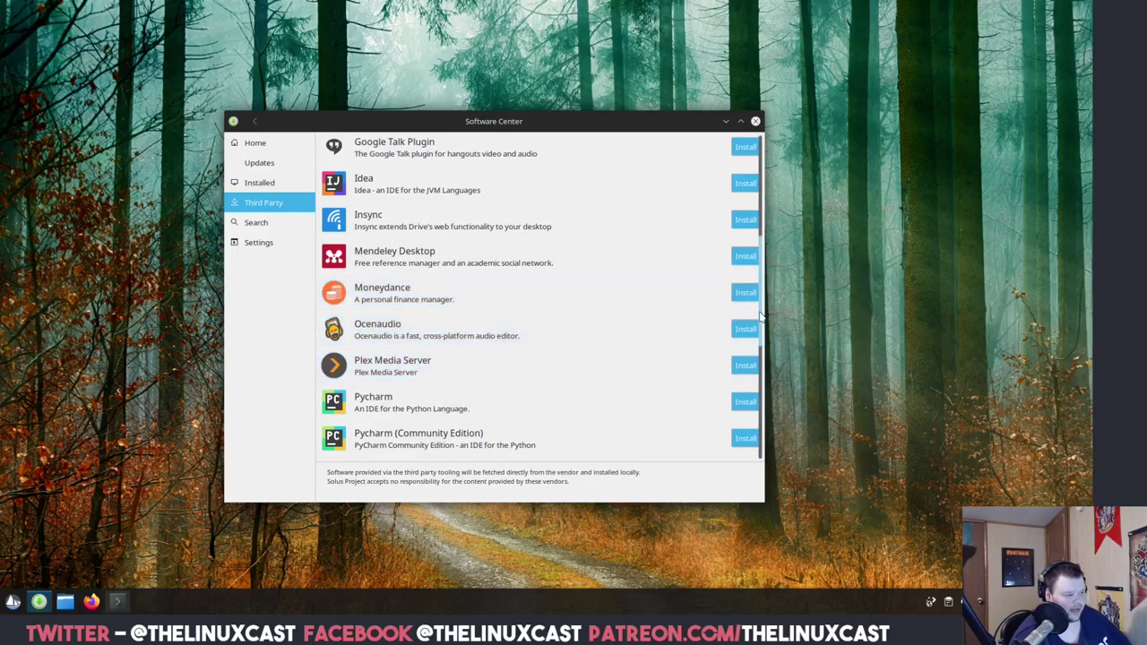
drag(759, 257, 747, 355)
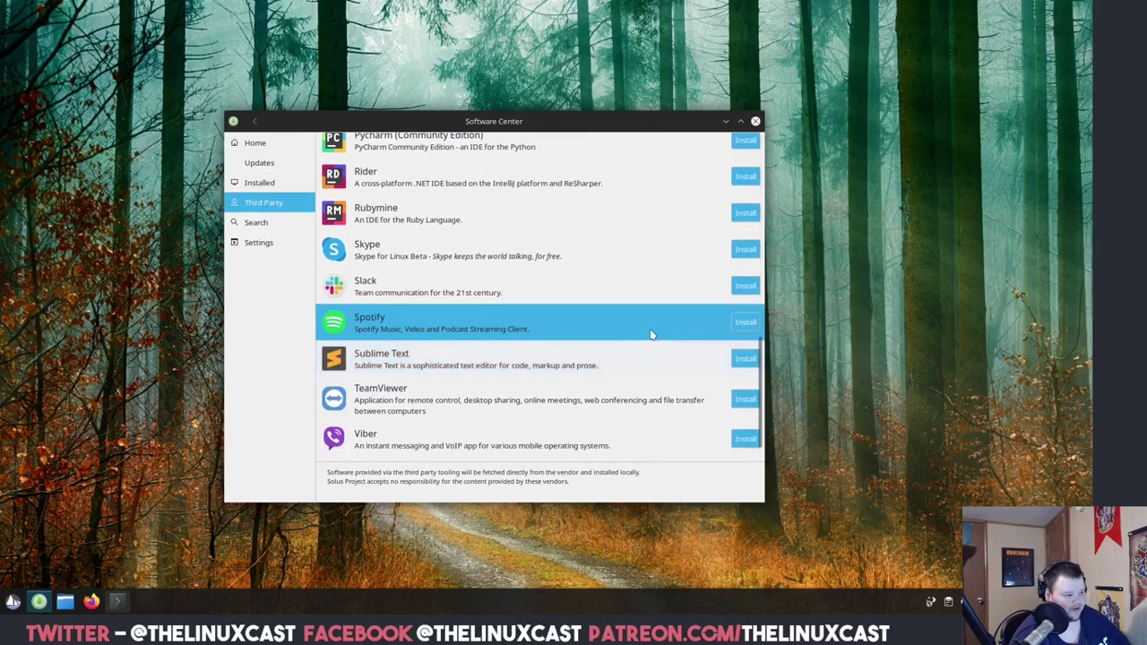
click(747, 322)
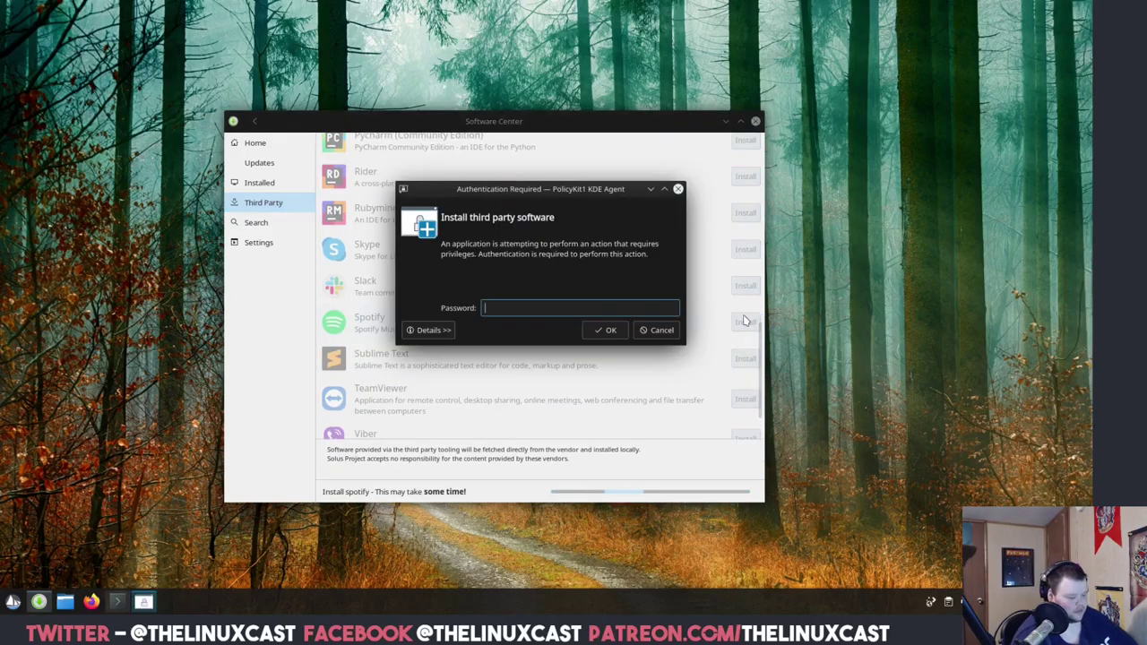
Authorize the Spotify install with the account password and move the could-not-fetch error aside.
text(*******)
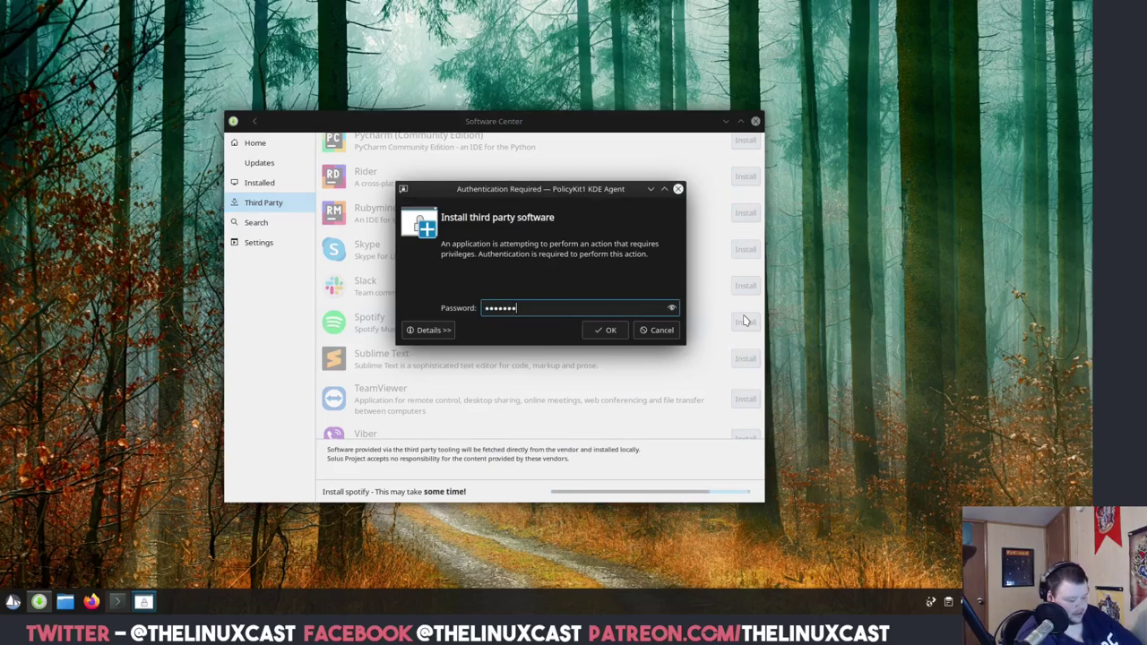
key(Return)
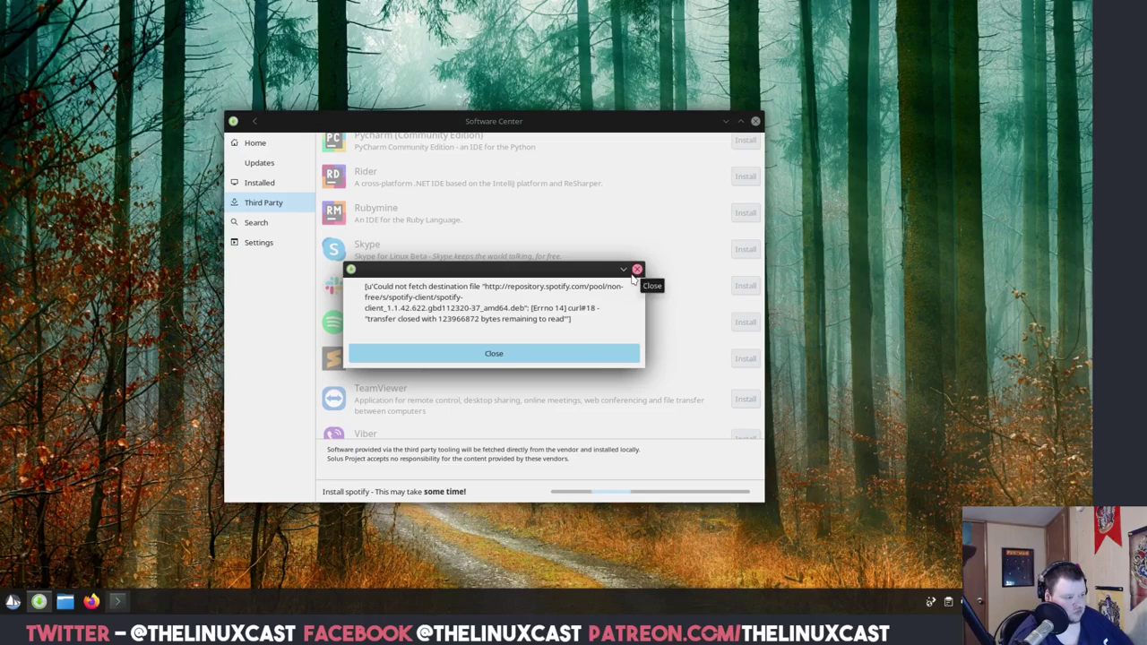
drag(594, 274, 996, 320)
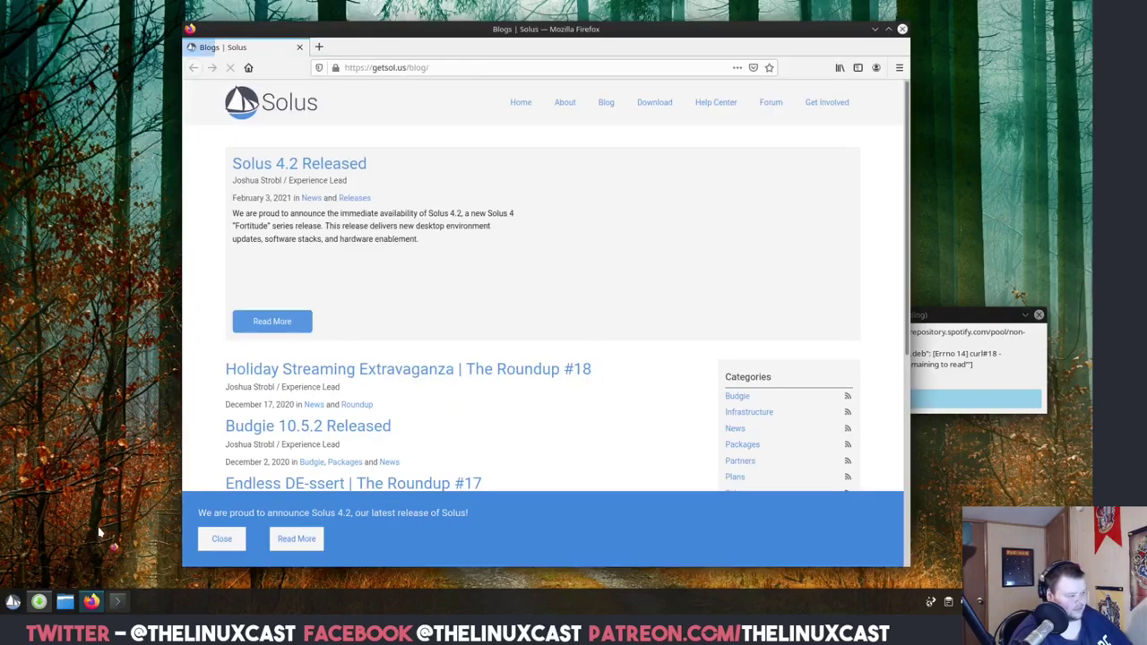
Close the two duplicate Firefox windows, reposition the remaining Solus blog window, and bring Konsole forward.
drag(618, 28, 466, 32)
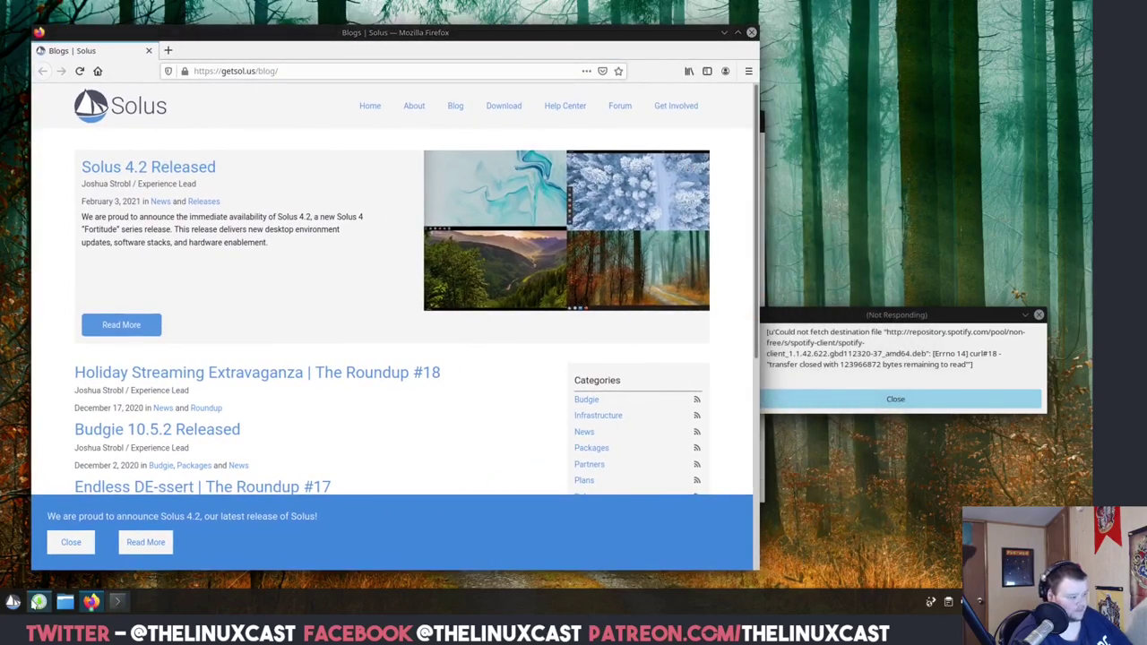
right_click(38, 601)
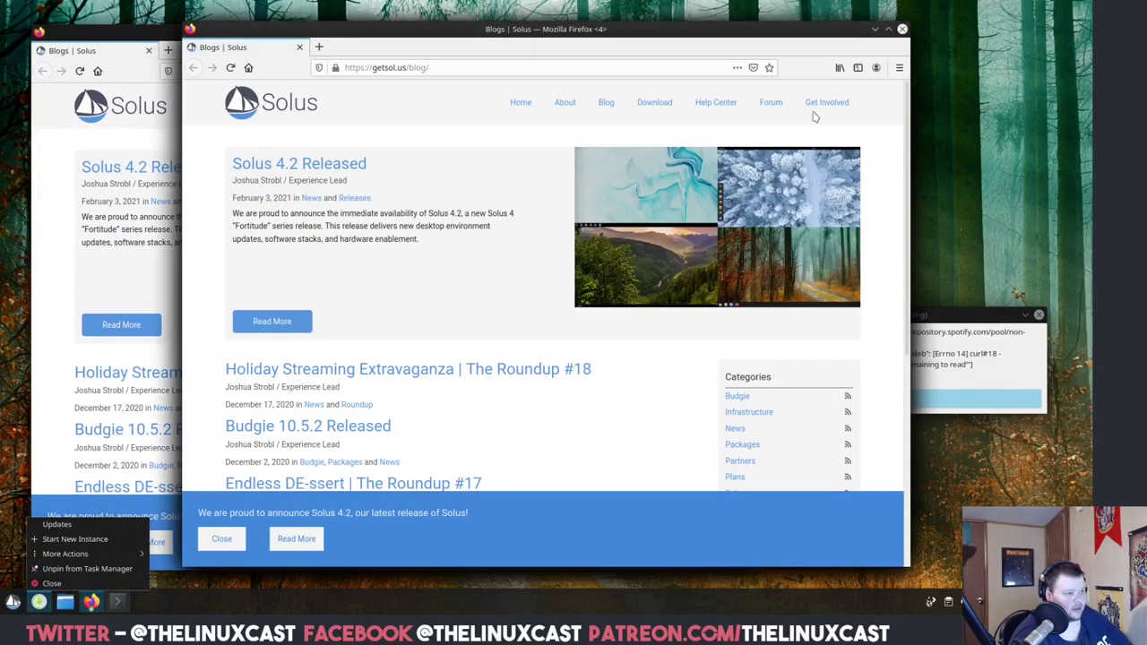
click(902, 29)
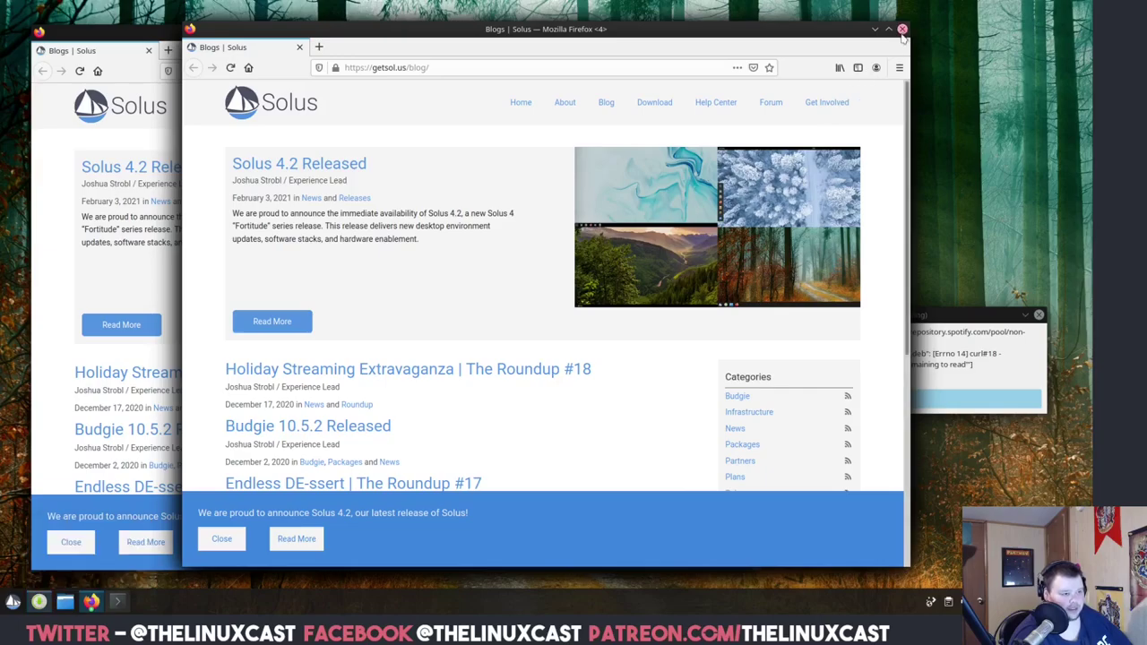
click(903, 29)
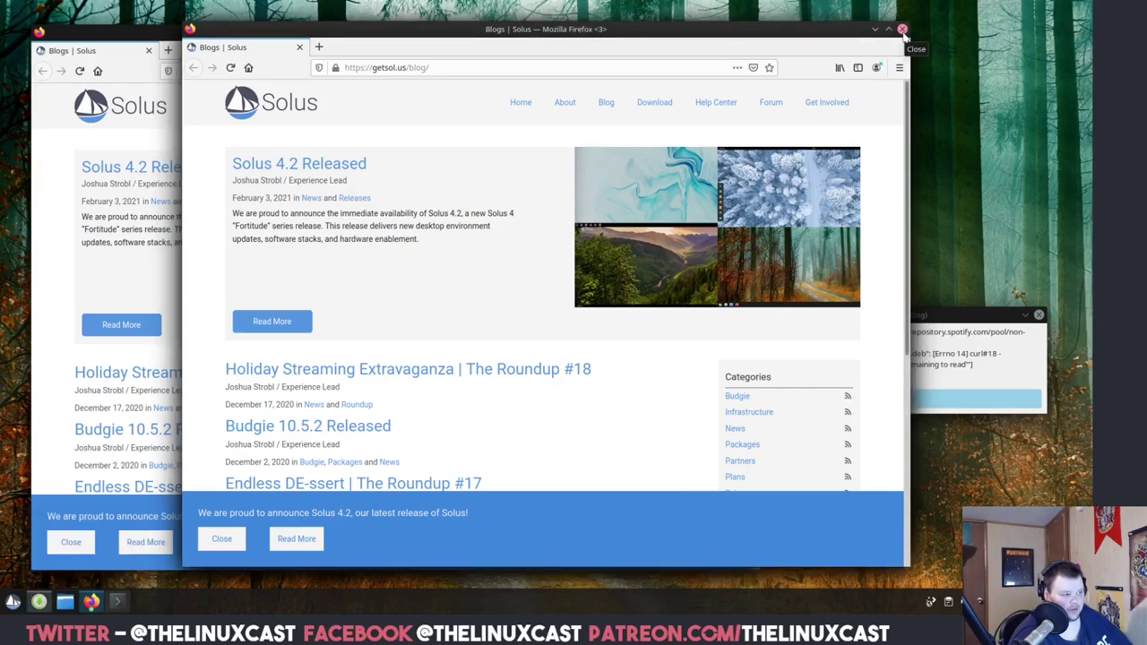
click(903, 30)
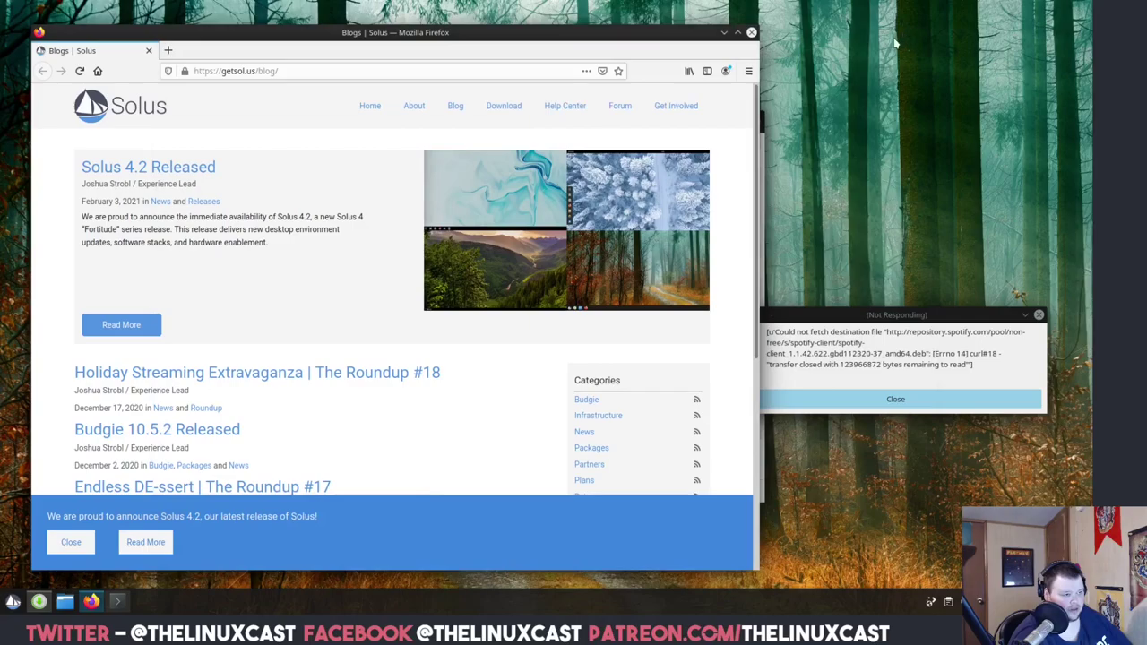
drag(654, 35, 637, 78)
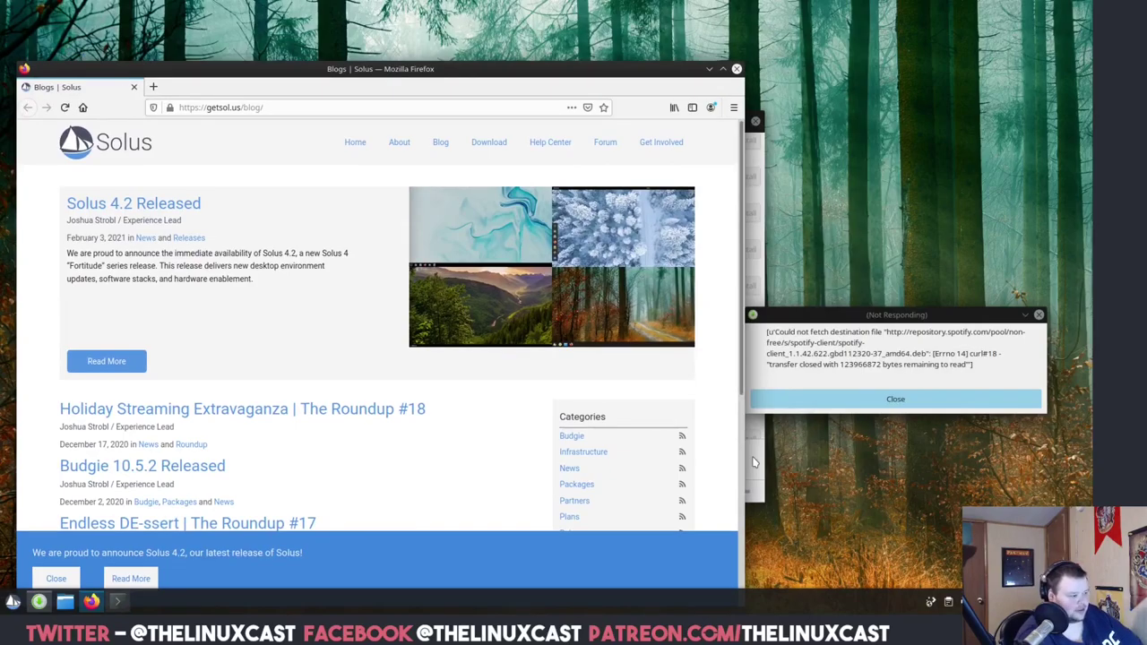
click(117, 601)
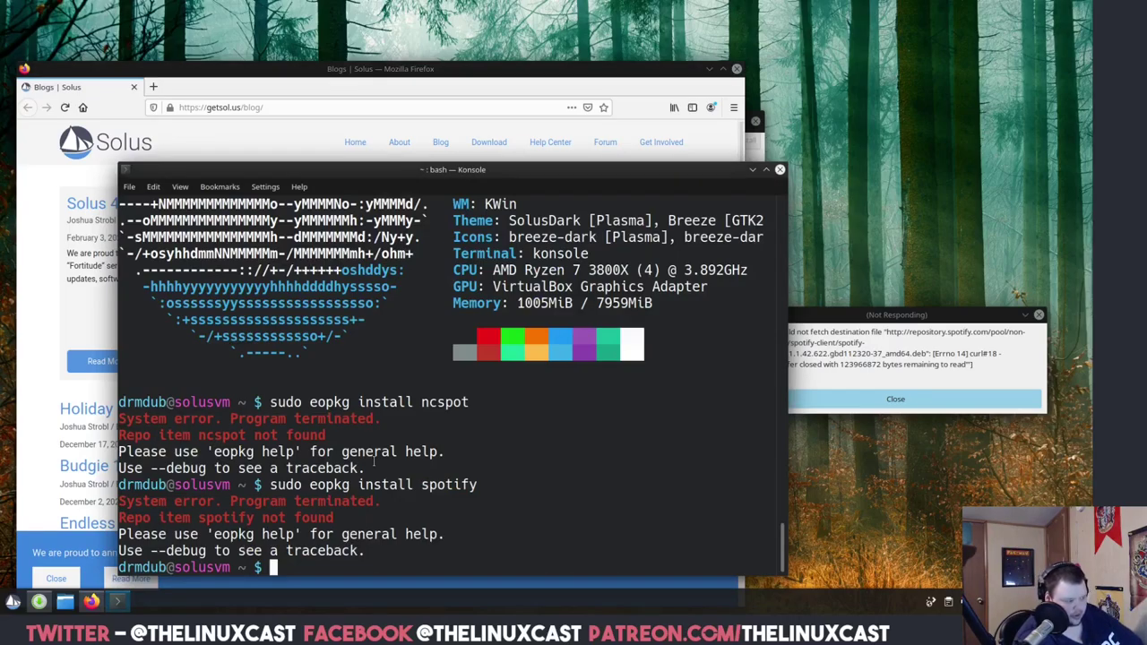
Install htop with 'sudo eopkg install htop' and launch it after a mistyped 'htopo'.
text(sudo )
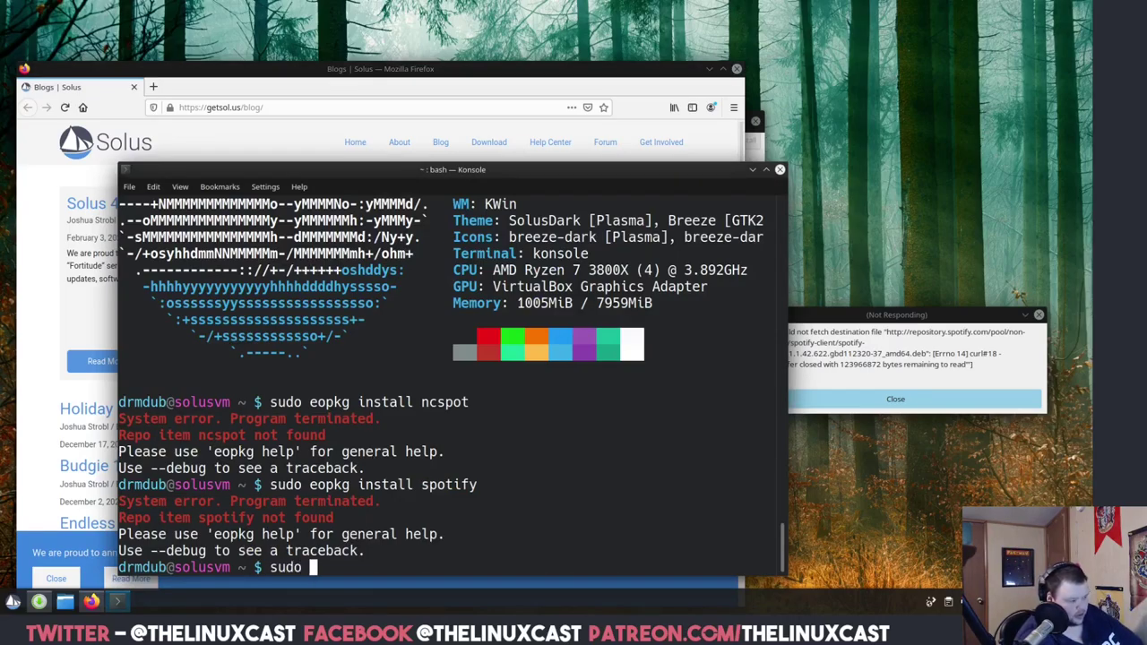
text(eopkg install hto)
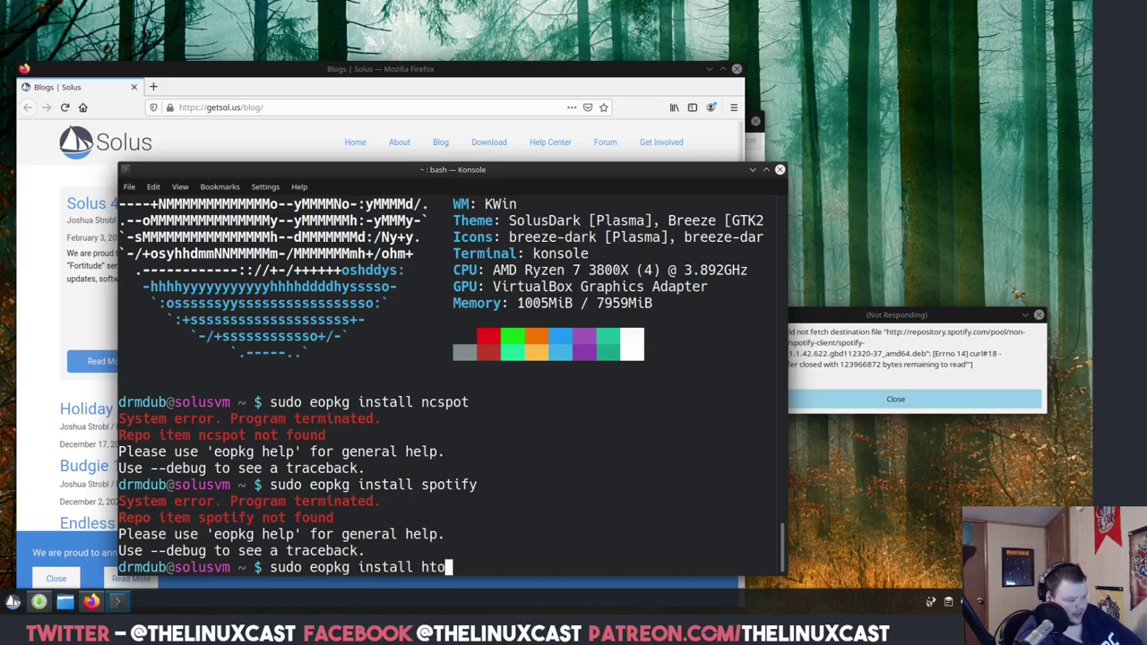
text(p)
key(Return)
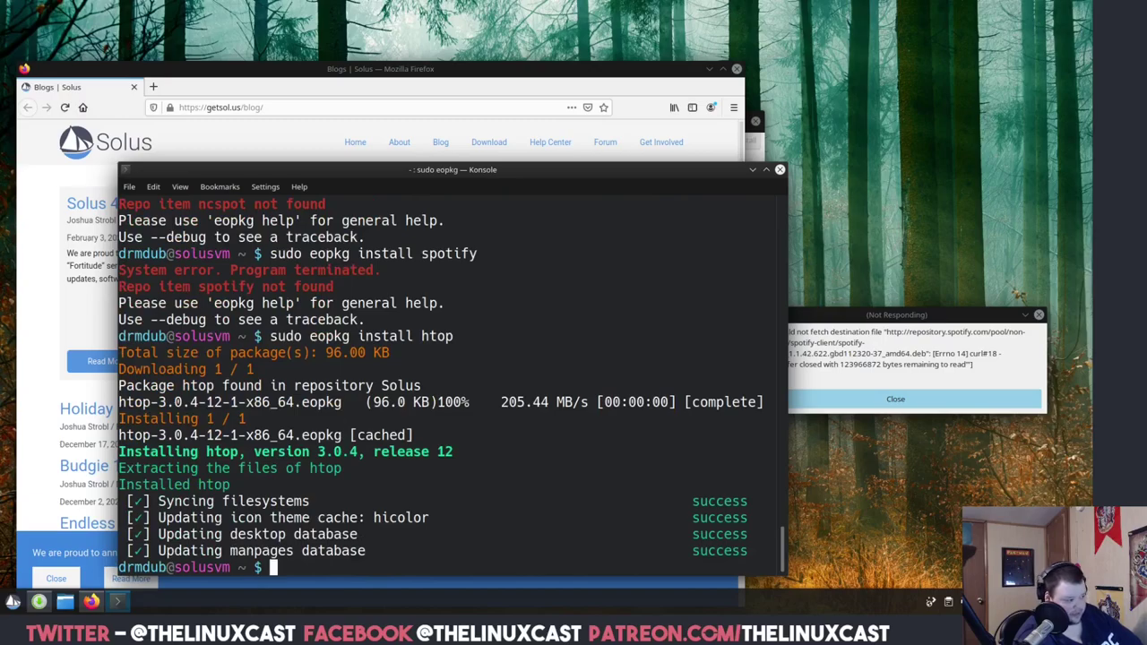
text(htopo)
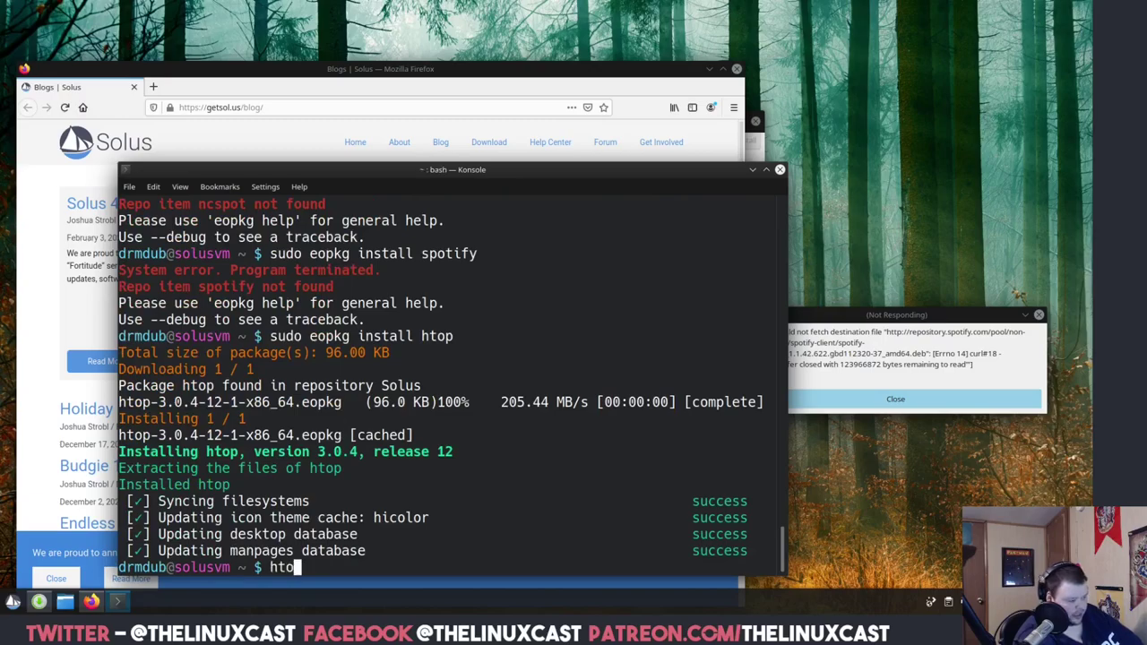
key(Return)
text(htop)
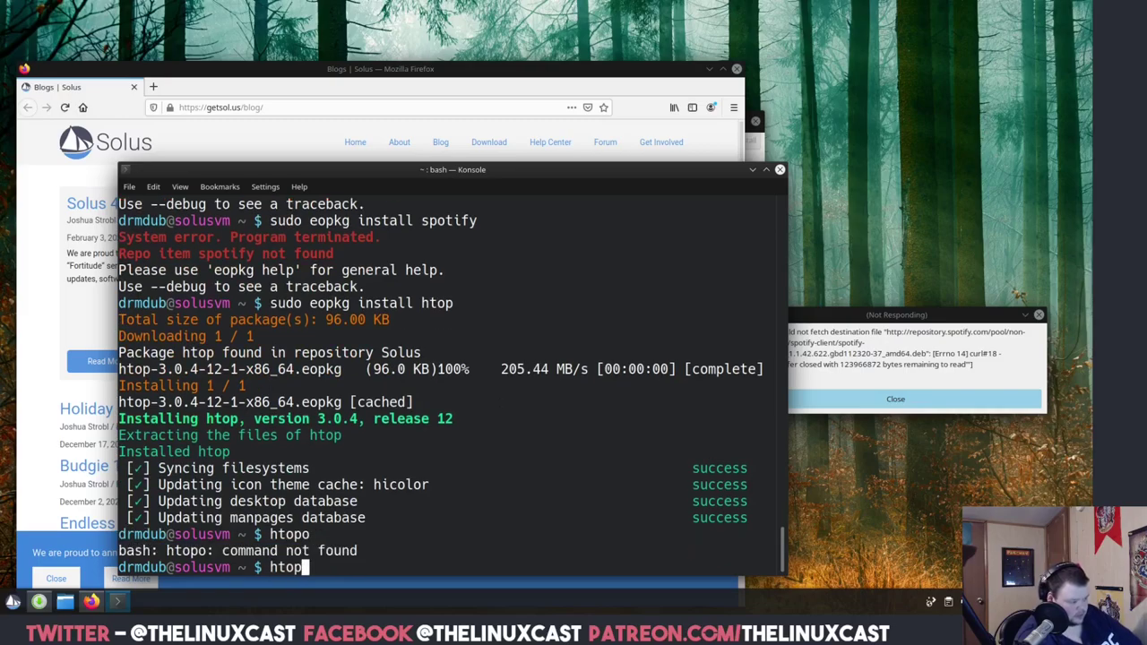
key(Return)
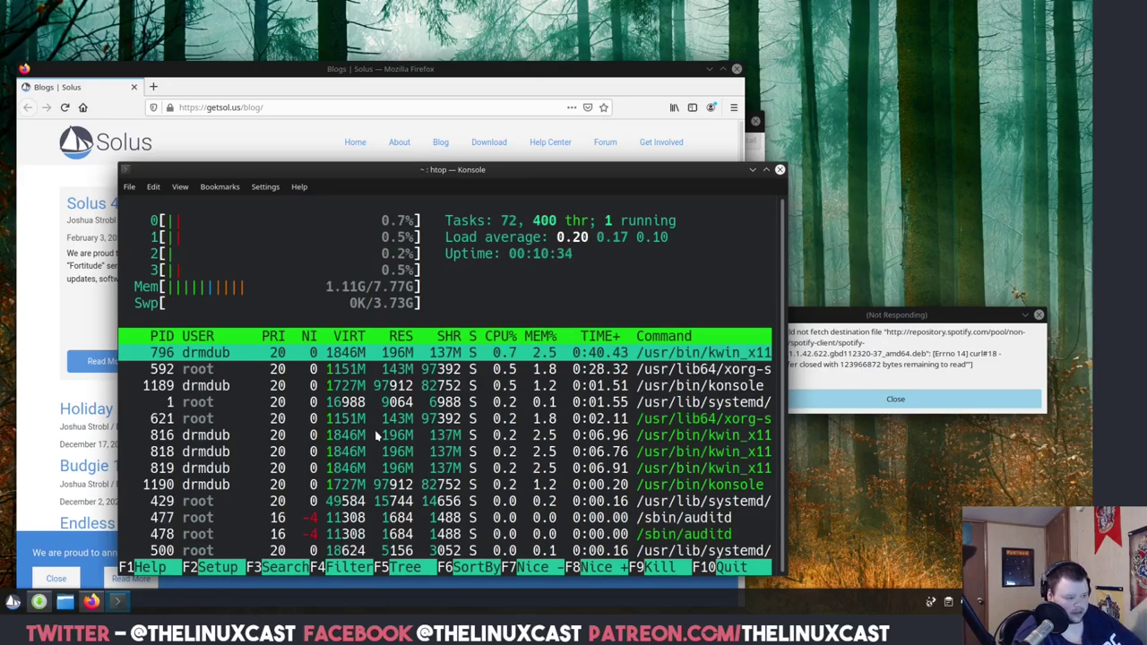
Start an htop search for 'softwar', clear it, move the terminal to the screen top, and cancel.
key(F3)
text(software)
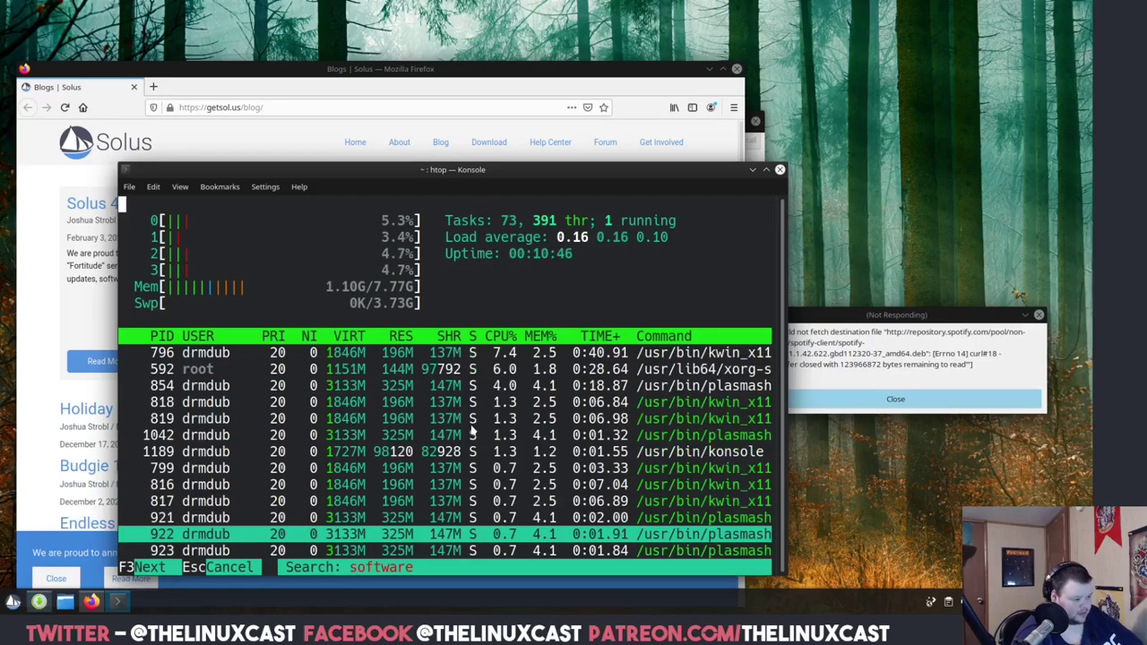
key(BackSpace)
key(BackSpace)
key(BackSpace)
key(BackSpace)
key(BackSpace)
key(BackSpace)
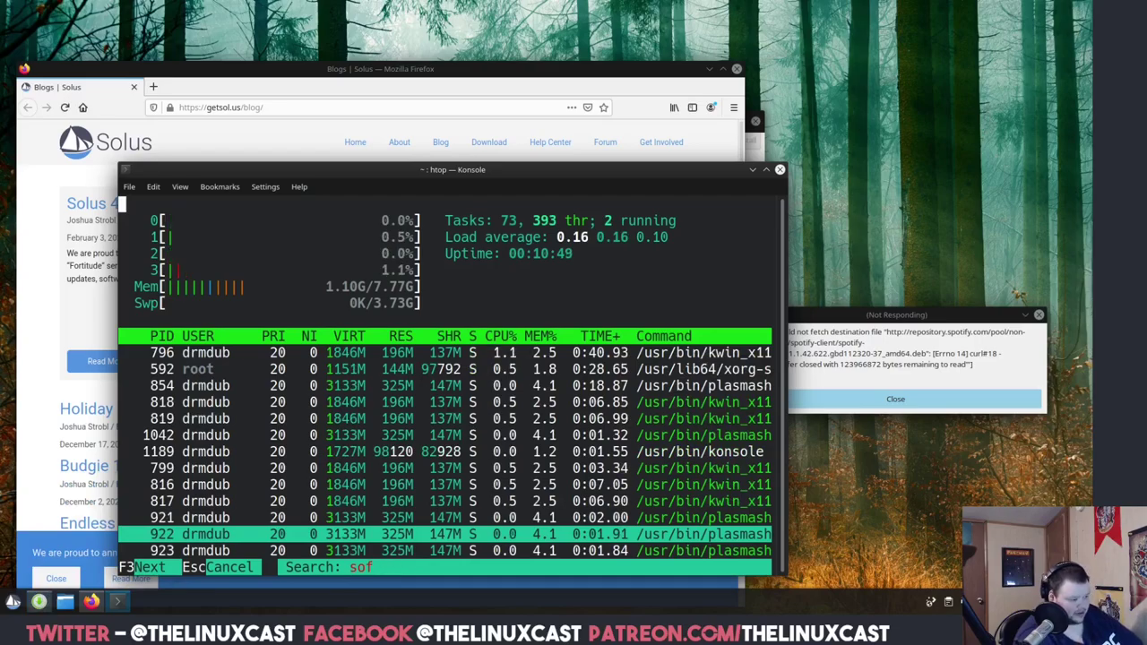
key(BackSpace)
key(BackSpace)
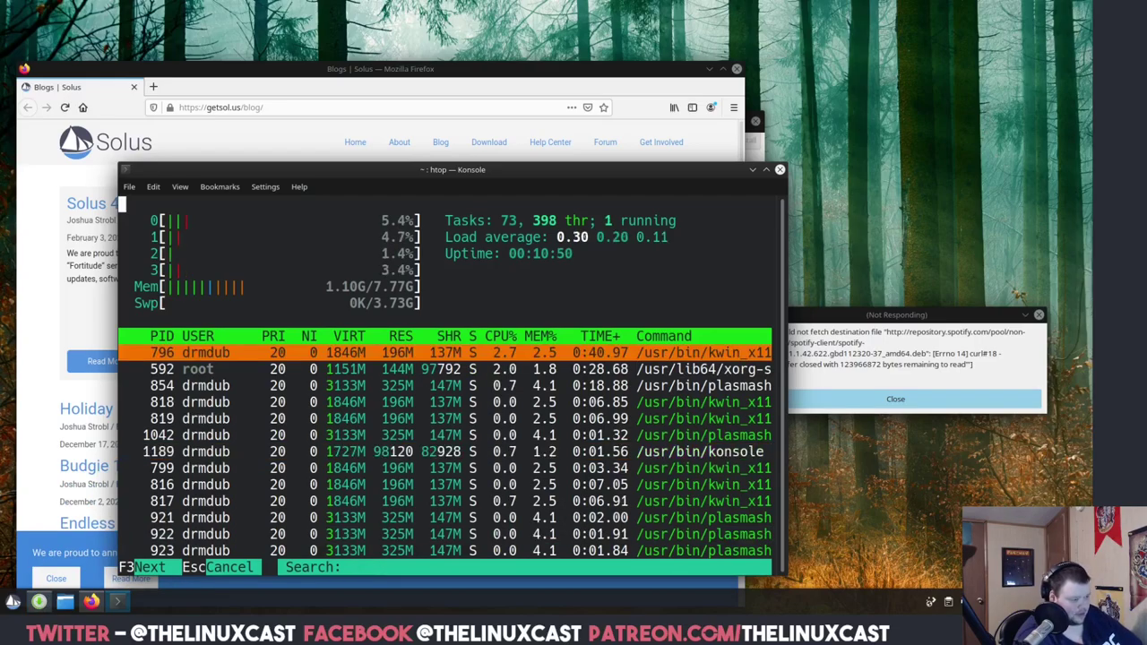
drag(493, 170, 510, 0)
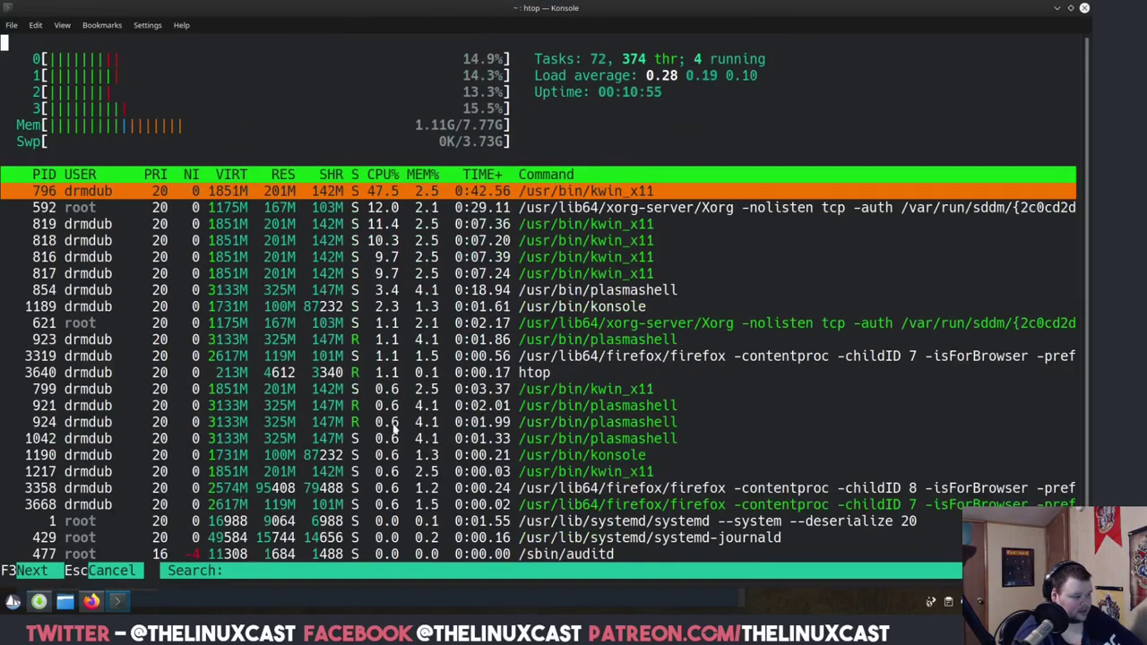
key(Escape)
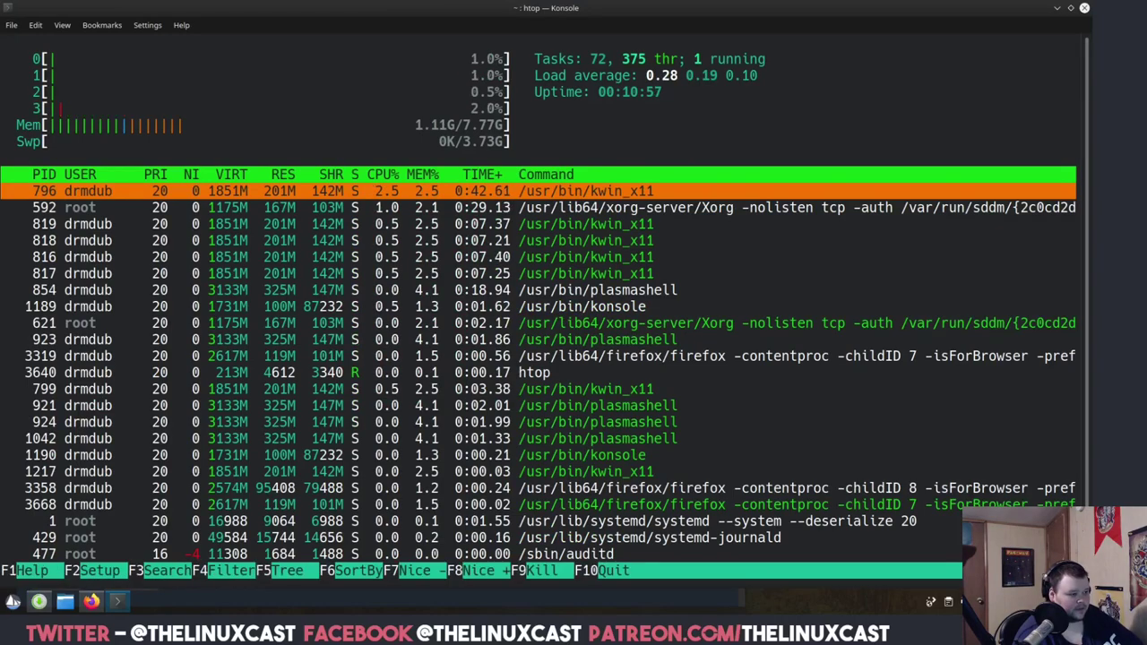
Step down the htop process list past konsole, htop and firefox to kdeinit5.
key(Down)
key(Down)
key(Down)
key(Down)
key(Down)
key(Down)
key(Down)
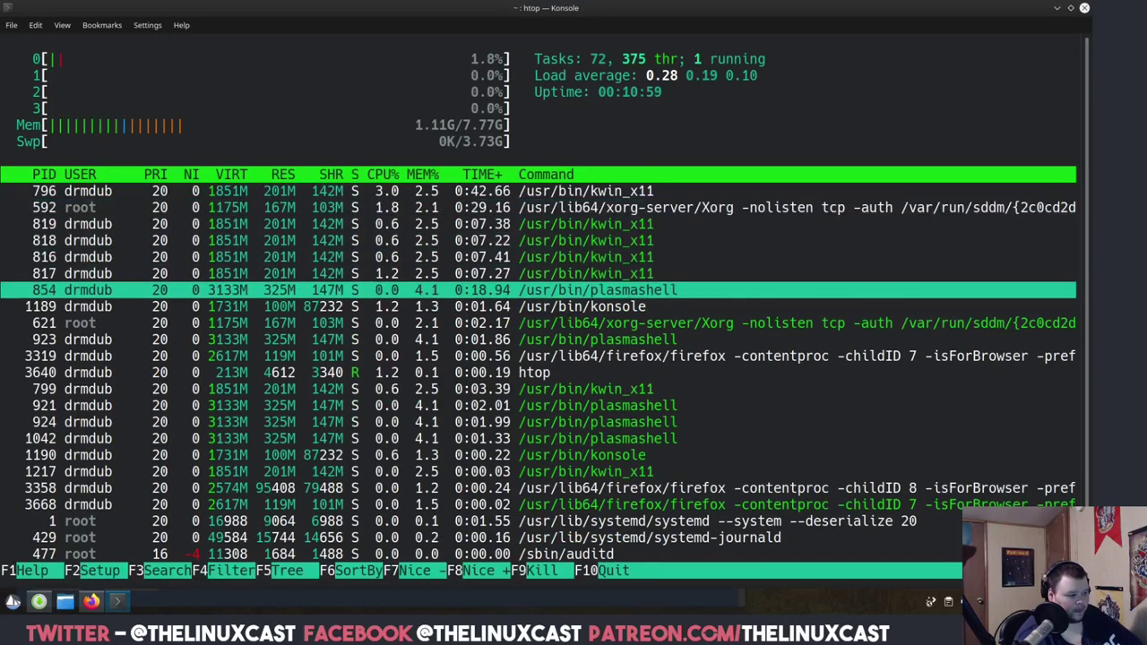
key(Down)
key(Down)
key(Down)
key(Down)
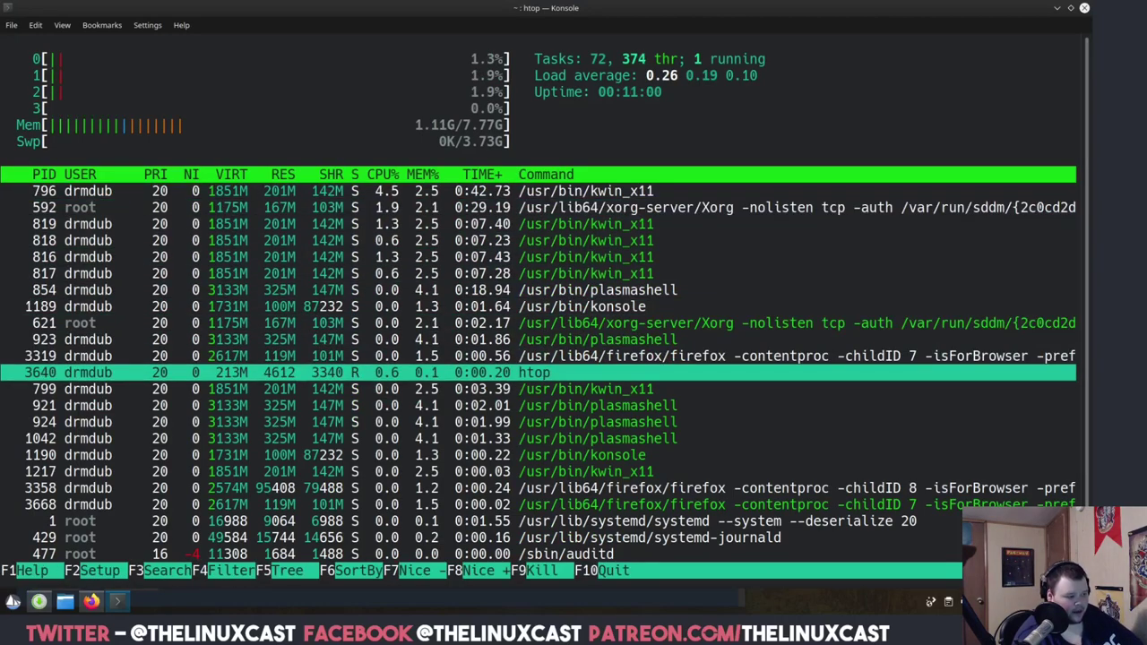
key(Down)
key(Down)
key(Down)
key(Down)
key(Down)
key(Down)
key(Down)
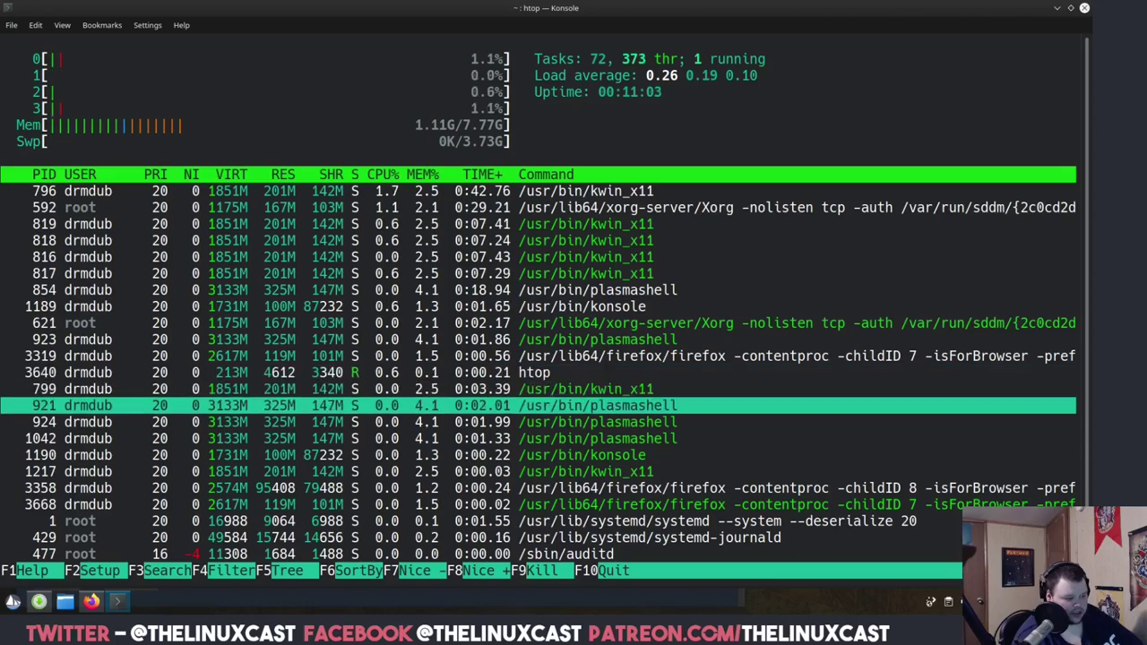
key(Down)
key(Down)
key(Down)
key(Down)
key(Down)
key(Down)
key(Down)
key(Down)
key(Down)
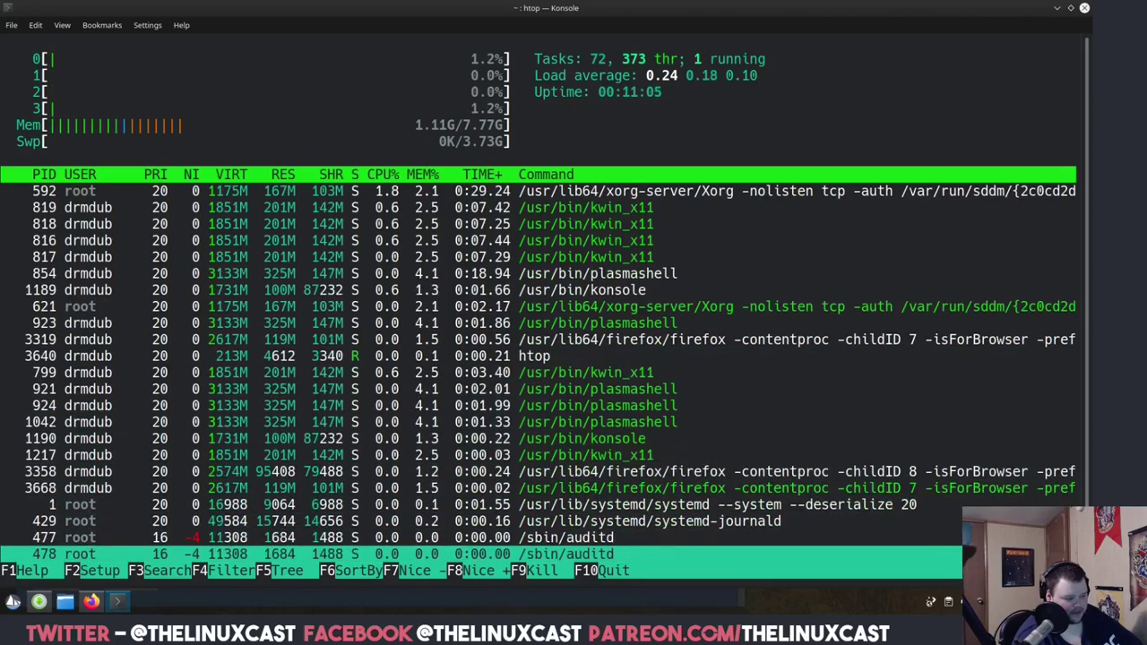
key(Down)
key(Down)
key(Down)
key(Down)
key(Down)
key(Down)
key(Down)
key(Down)
key(Down)
key(Down)
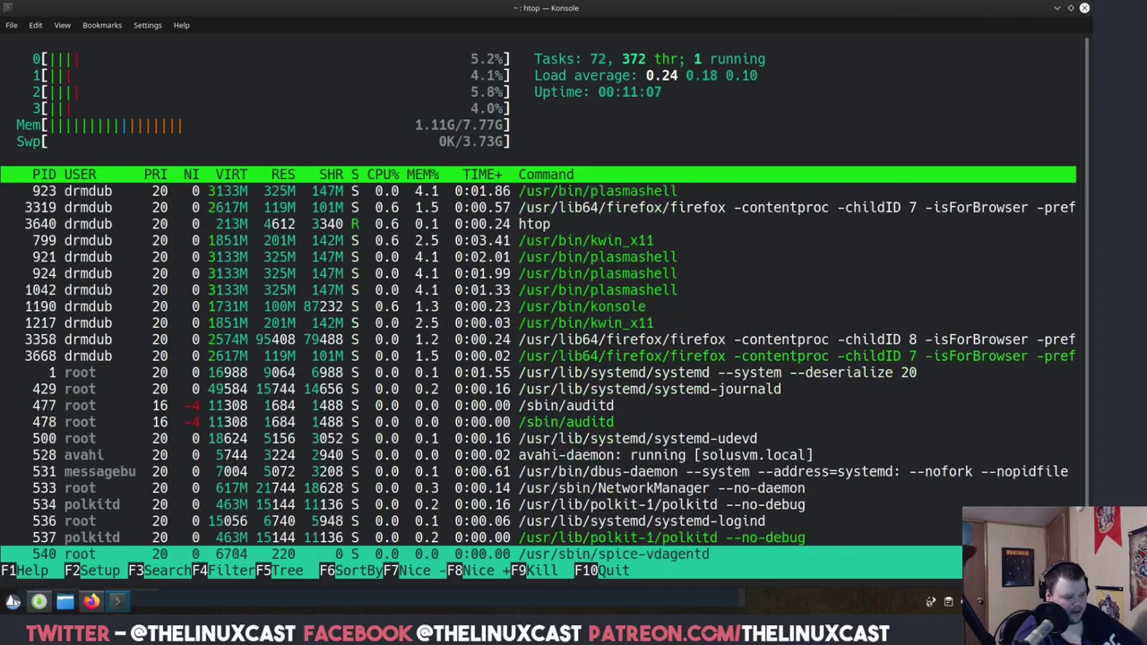
key(Down)
key(Down)
key(Down)
key(Down)
key(Down)
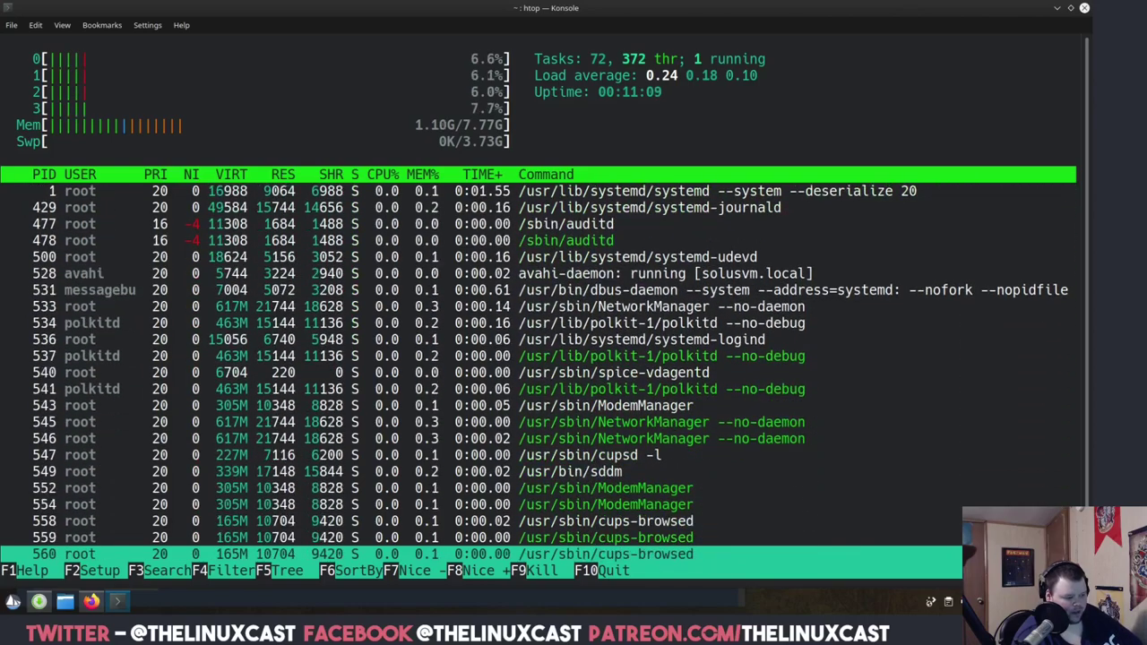
key(Down)
key(Down)
key(Down)
key(Down)
key(Down)
key(Down)
key(Down)
key(Down)
key(Down)
key(Down)
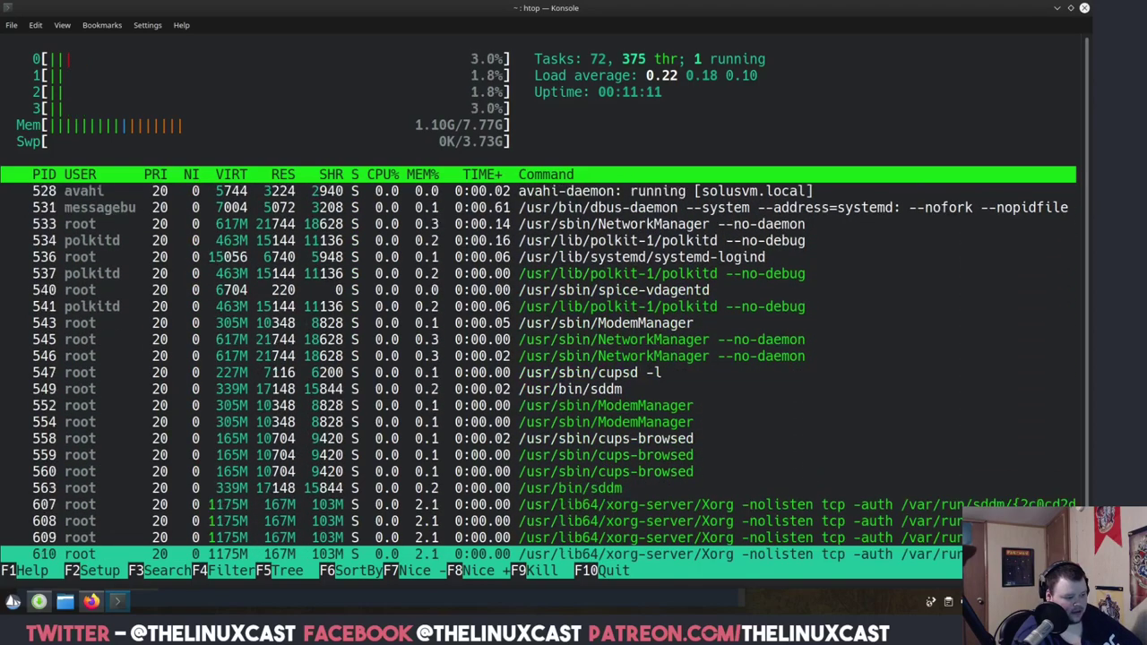
key(Down)
key(Down)
key(Down)
key(Down)
key(Down)
key(Down)
key(Down)
key(Down)
key(Down)
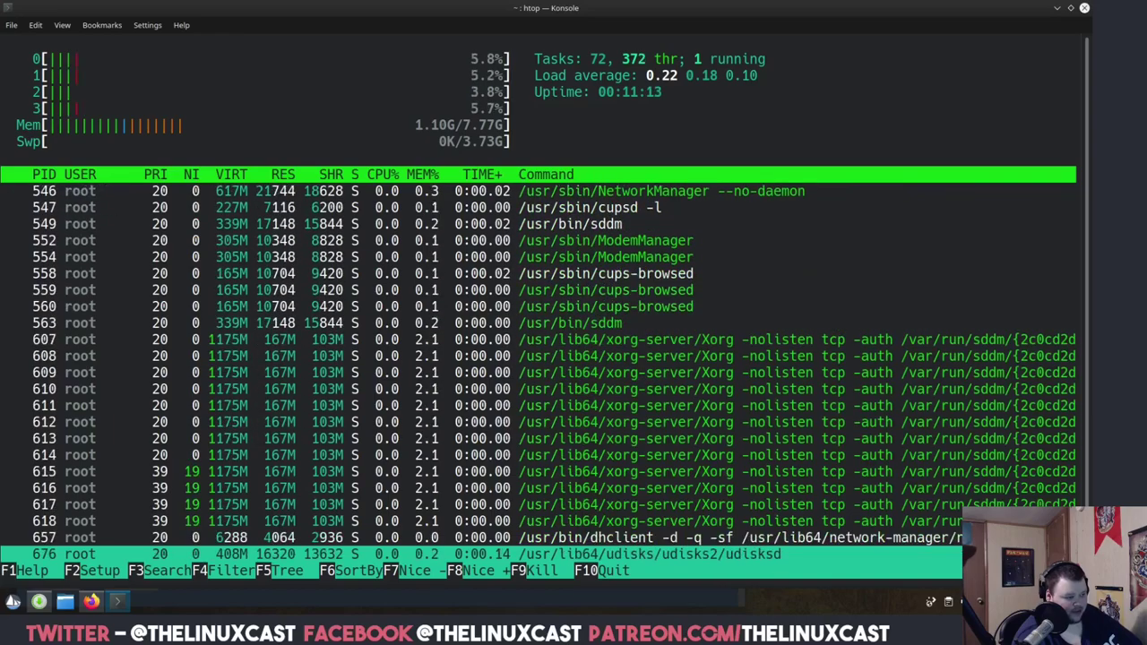
key(Down)
key(Down)
key(Down)
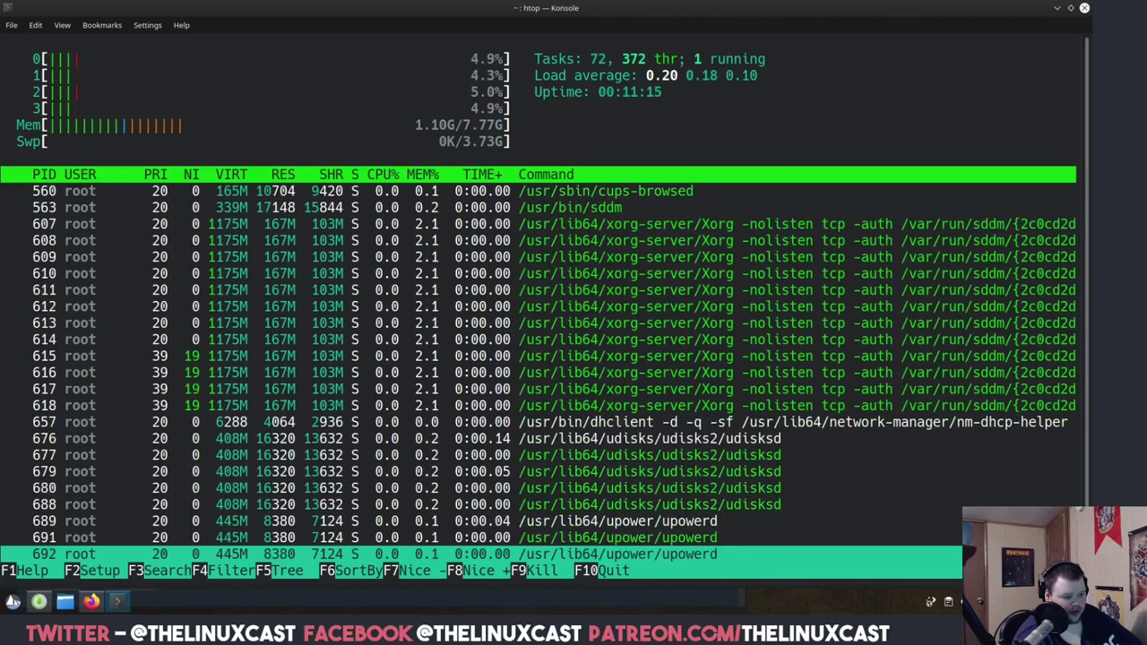
key(Down)
key(Down)
key(Down)
key(Down)
key(Down)
key(Down)
key(Down)
key(Down)
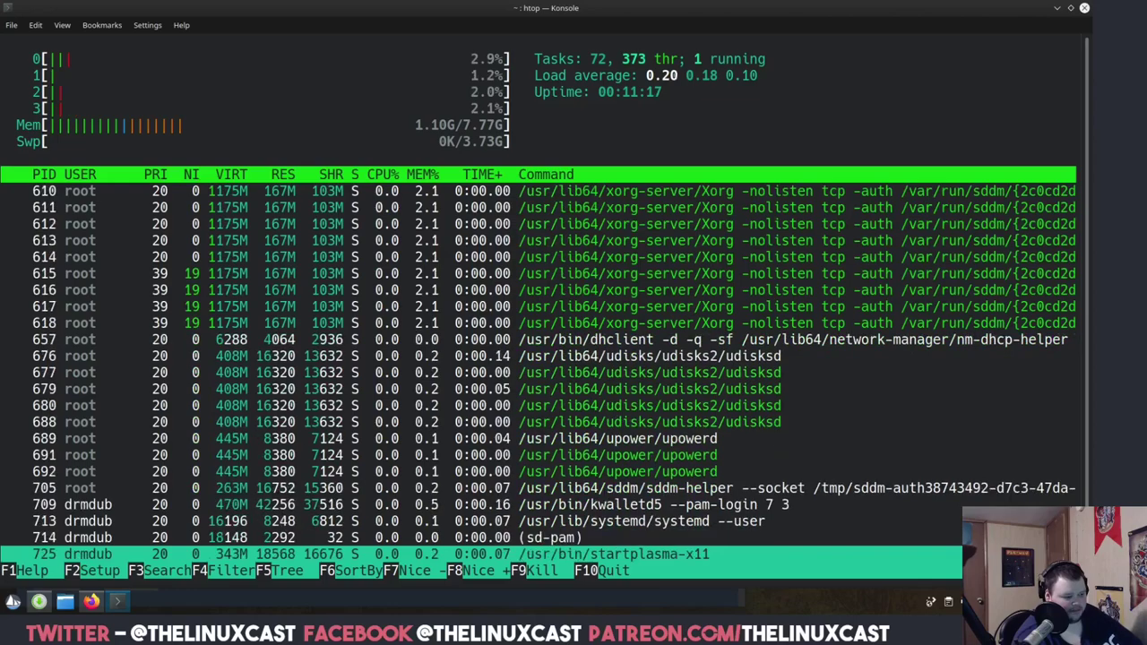
key(Down)
key(Down)
key(Down)
key(Down)
key(Down)
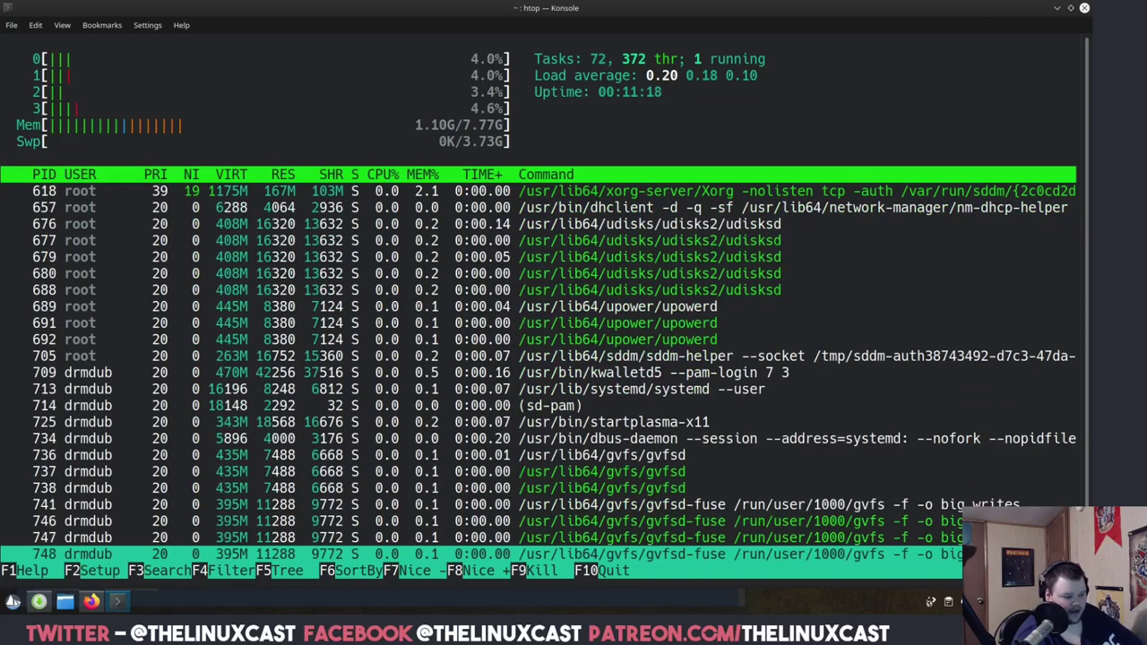
key(Down)
key(Down)
key(Down)
key(Down)
key(Down)
key(Down)
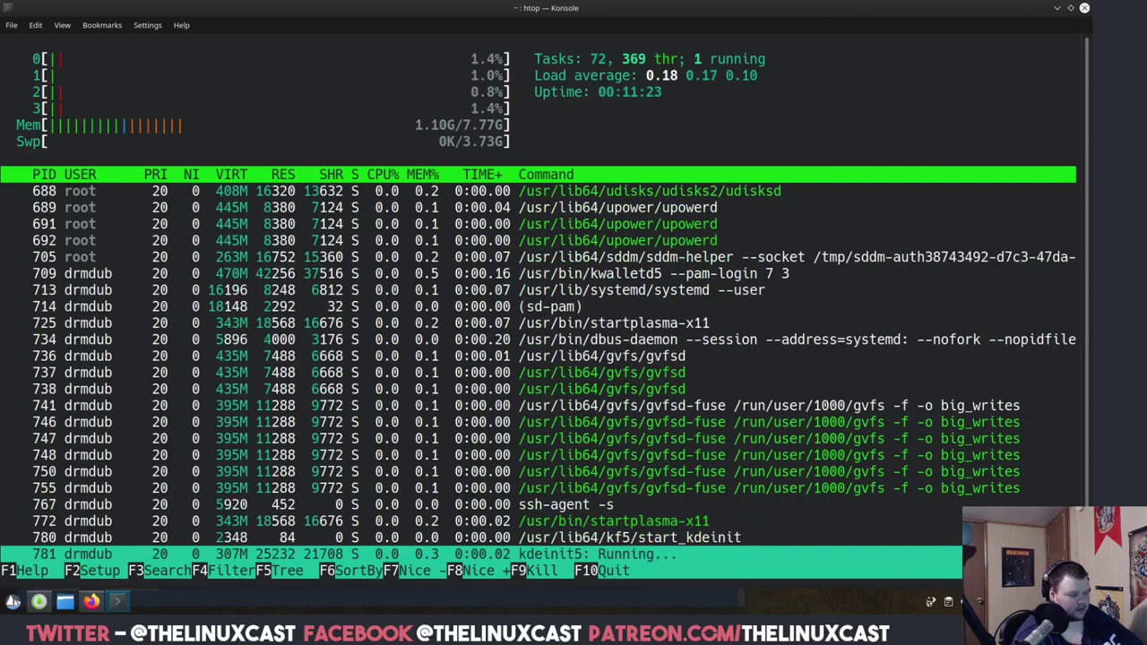
key(Down)
Quit htop, restore Konsole to a smaller window, and run killall to see its usage.
key(q)
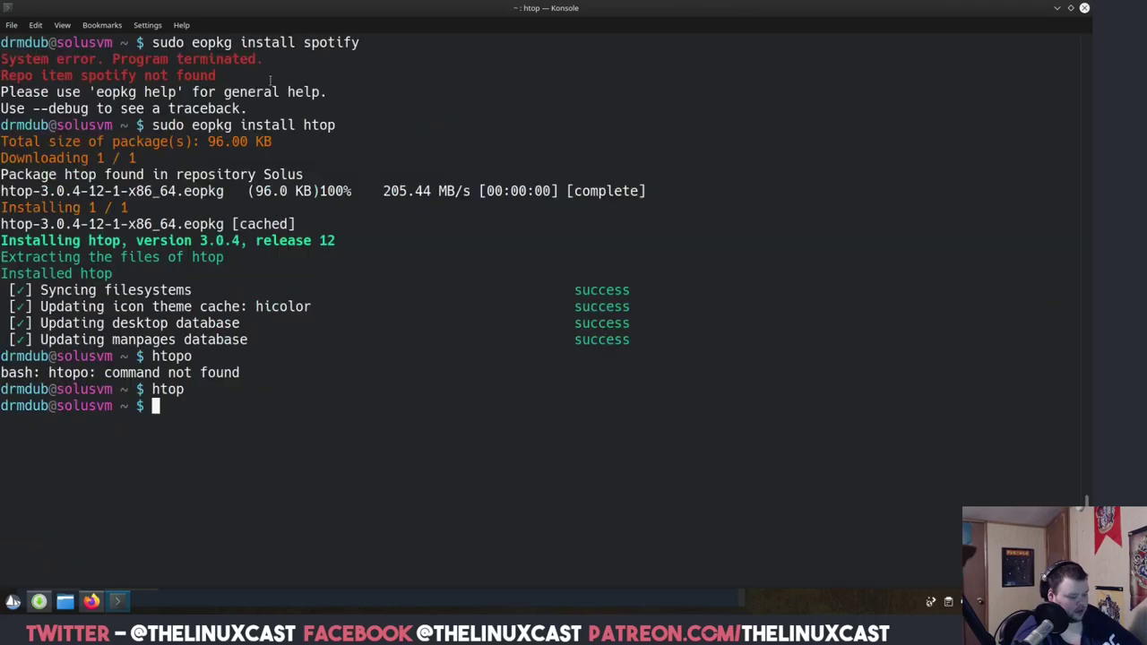
double_click(529, 9)
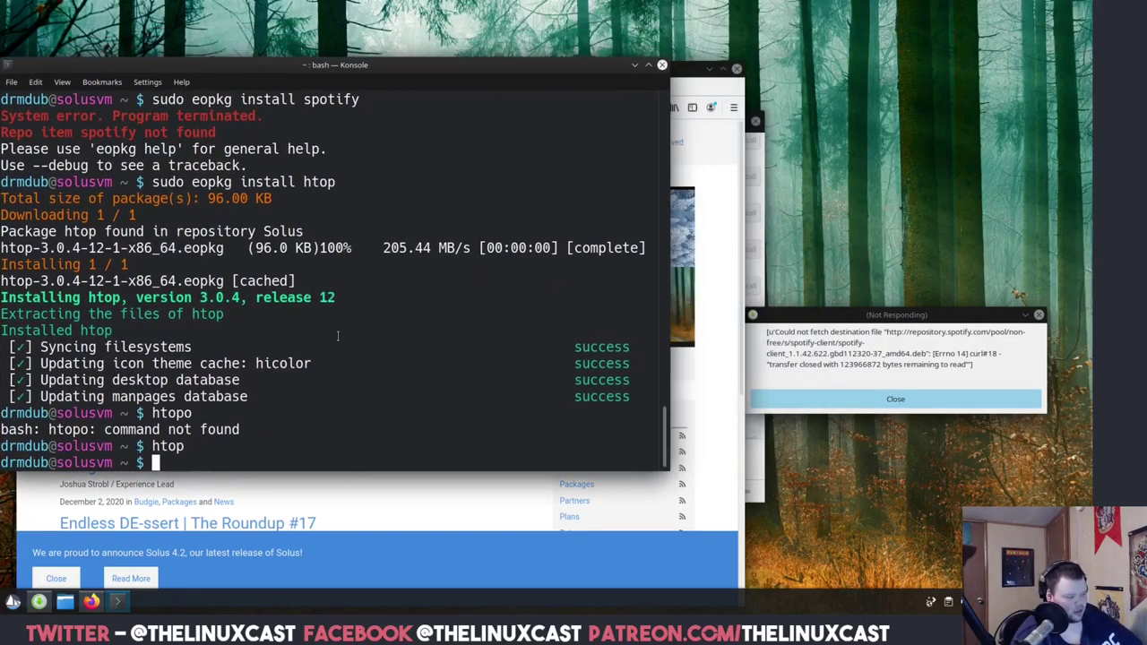
text(killall)
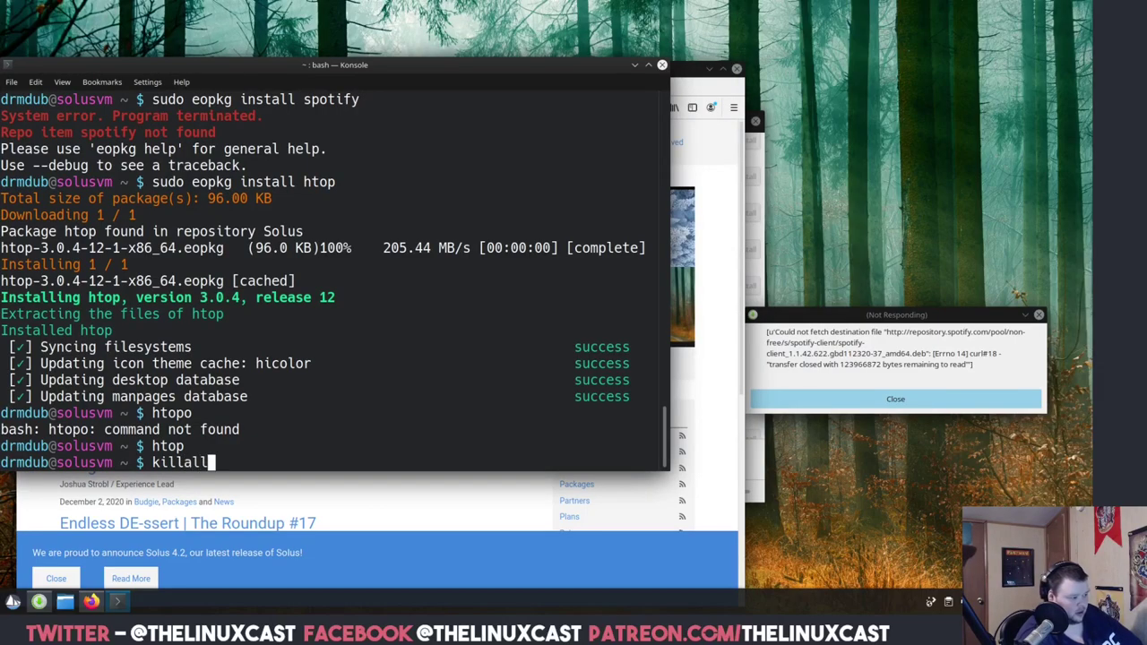
key(Return)
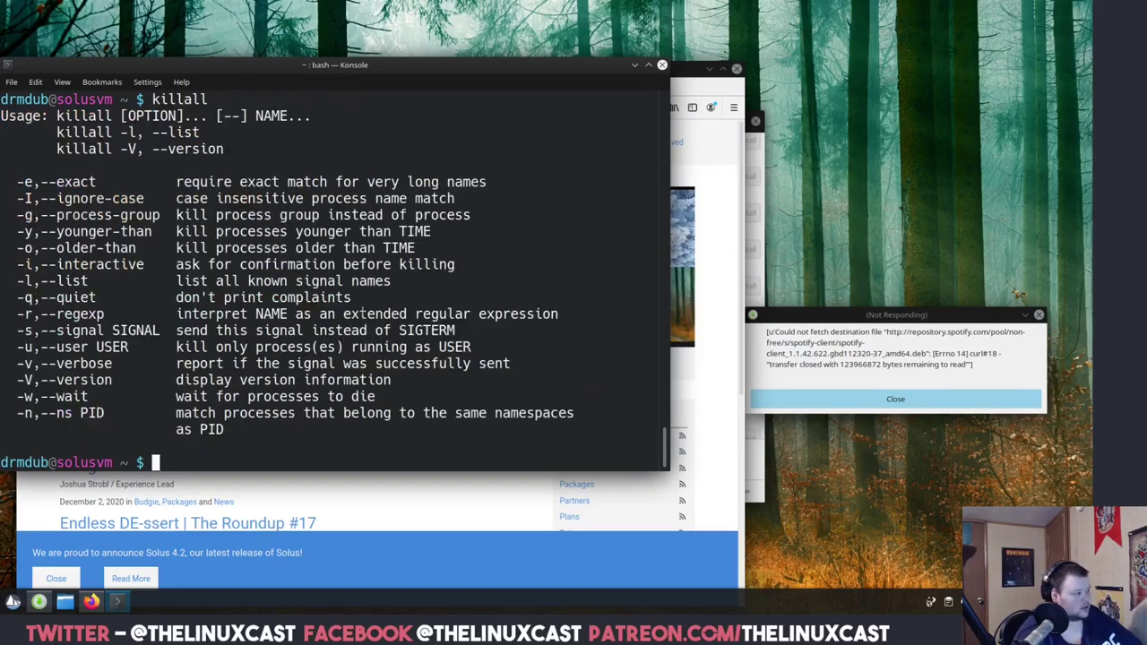
Run xprop on the frozen Software Center window to identify its process as solus-sc.
text(kill)
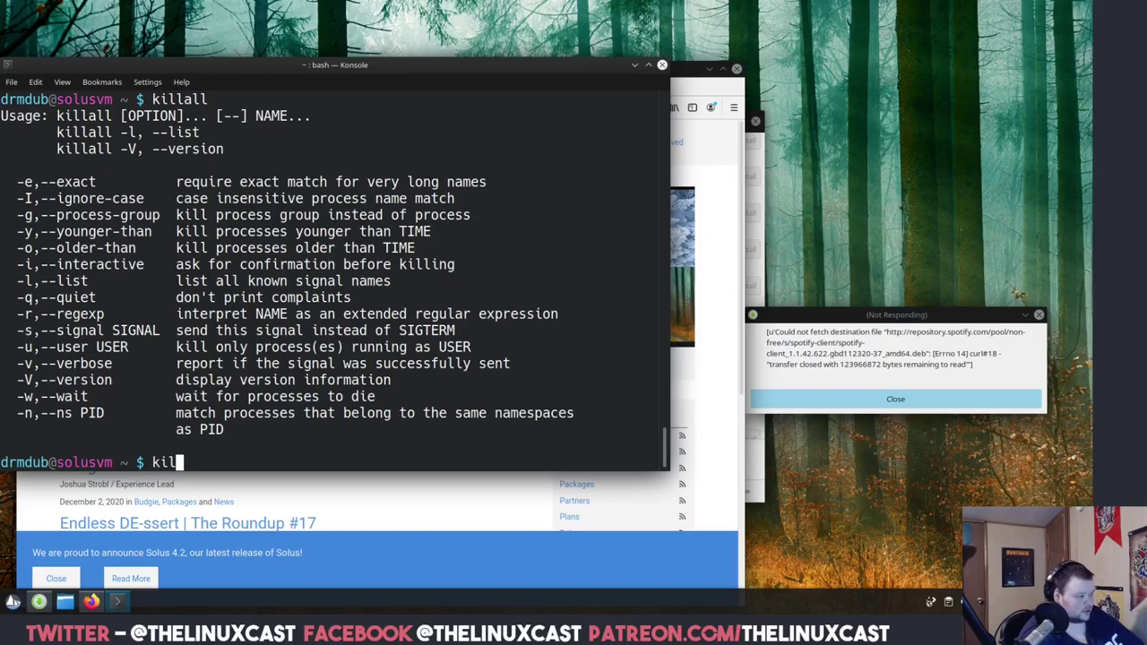
key(BackSpace)
key(BackSpace)
key(BackSpace)
key(BackSpace)
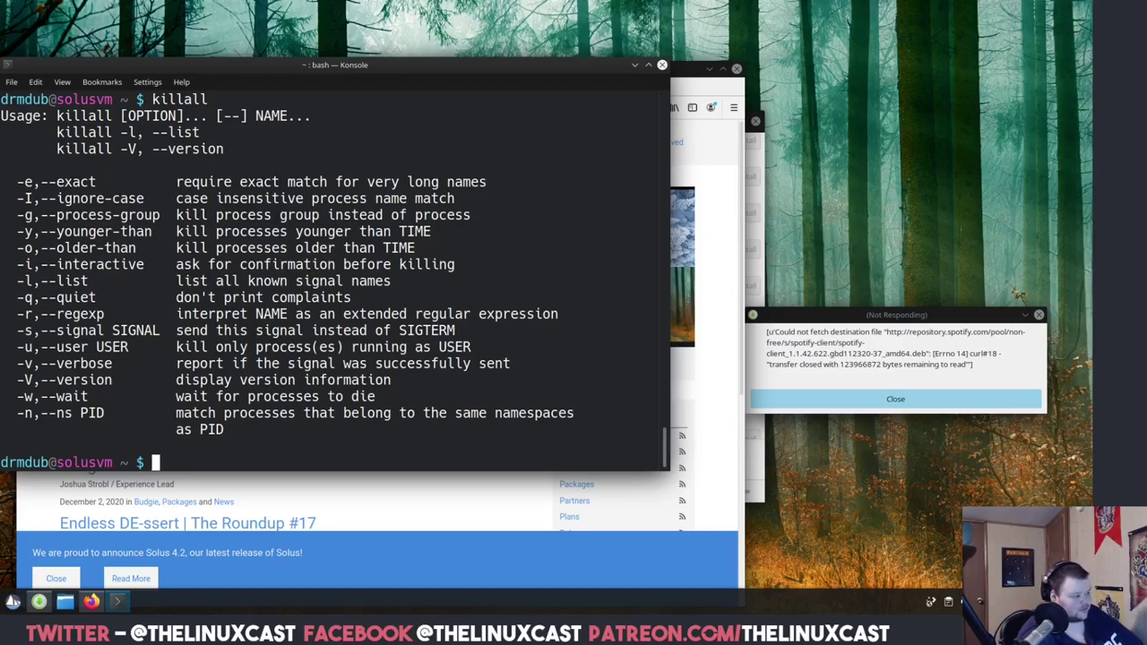
text(xporcu)
key(BackSpace)
key(BackSpace)
text(p)
key(BackSpace)
key(BackSpace)
key(BackSpace)
text(rop)
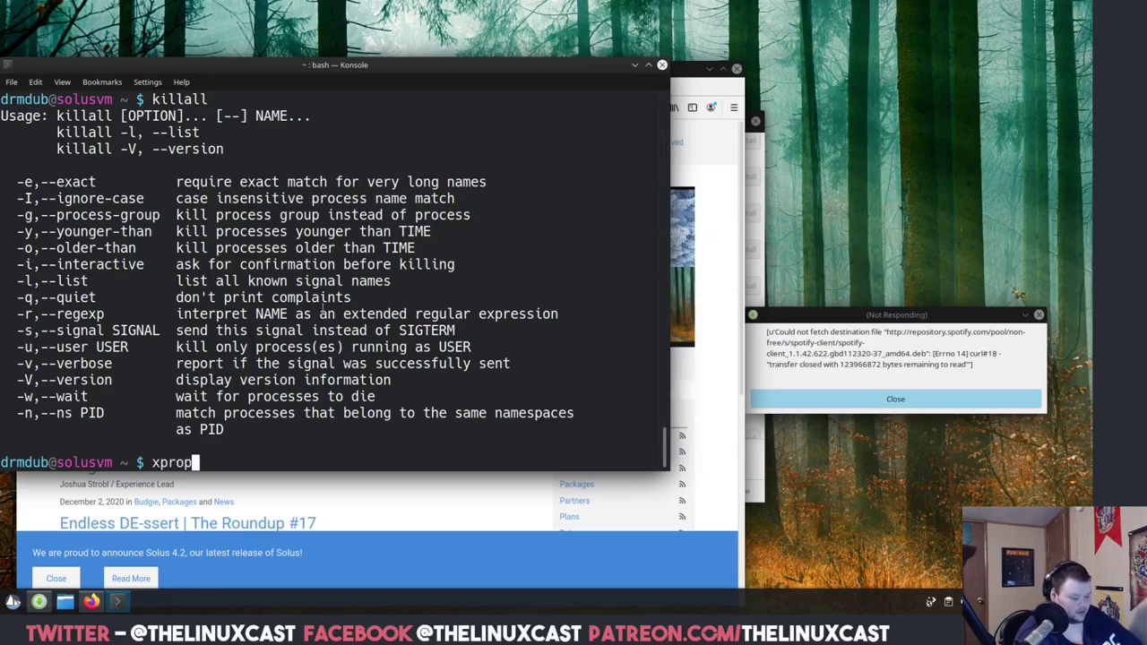
key(Return)
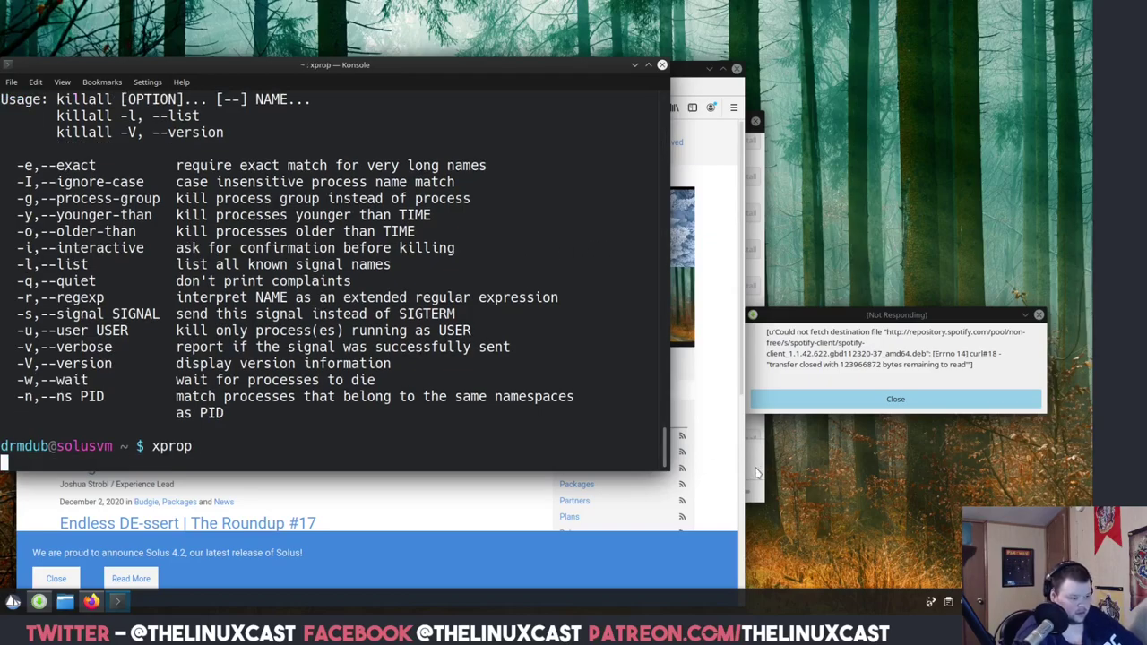
click(755, 473)
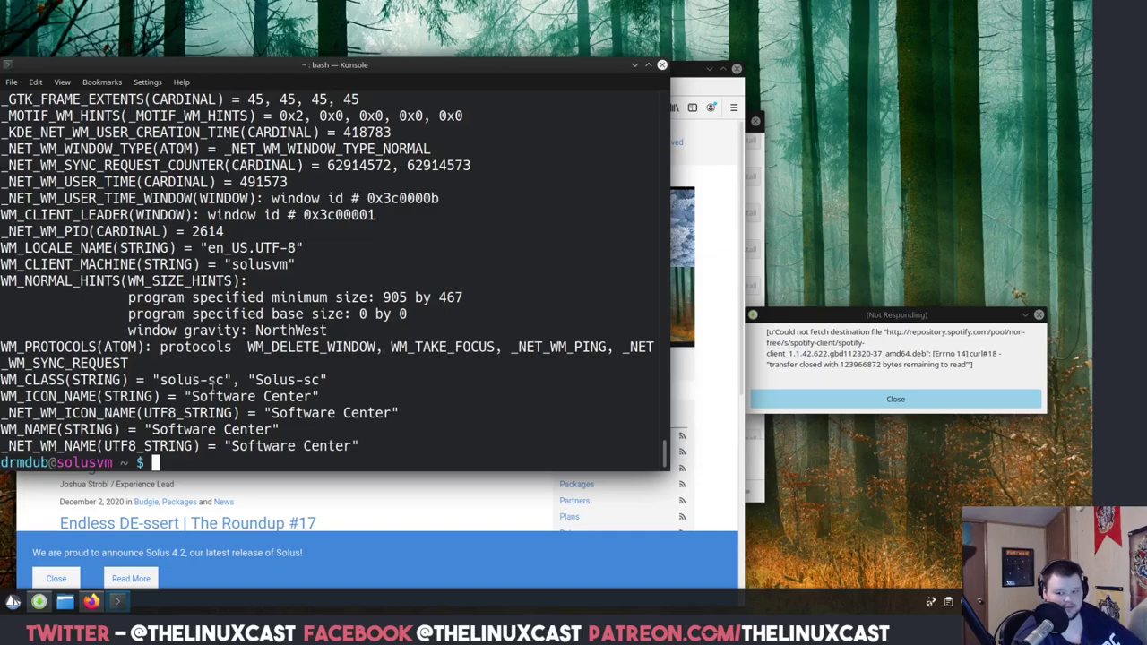
Kill the frozen Software Center with 'killall solus-sc'.
text(kill)
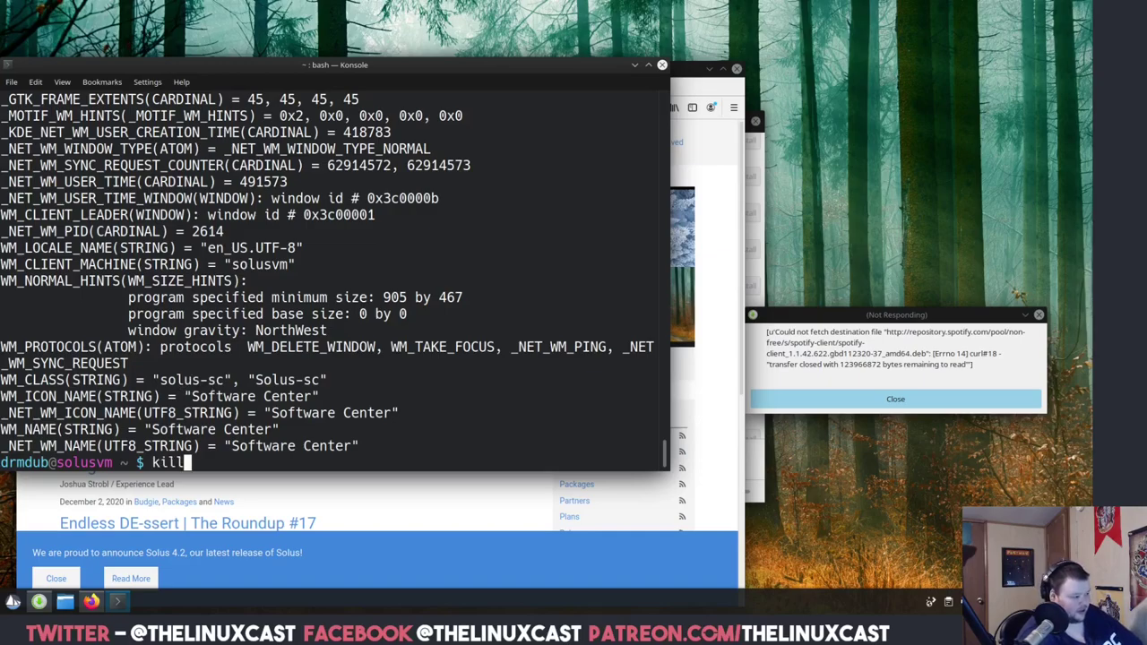
text(all solus0)
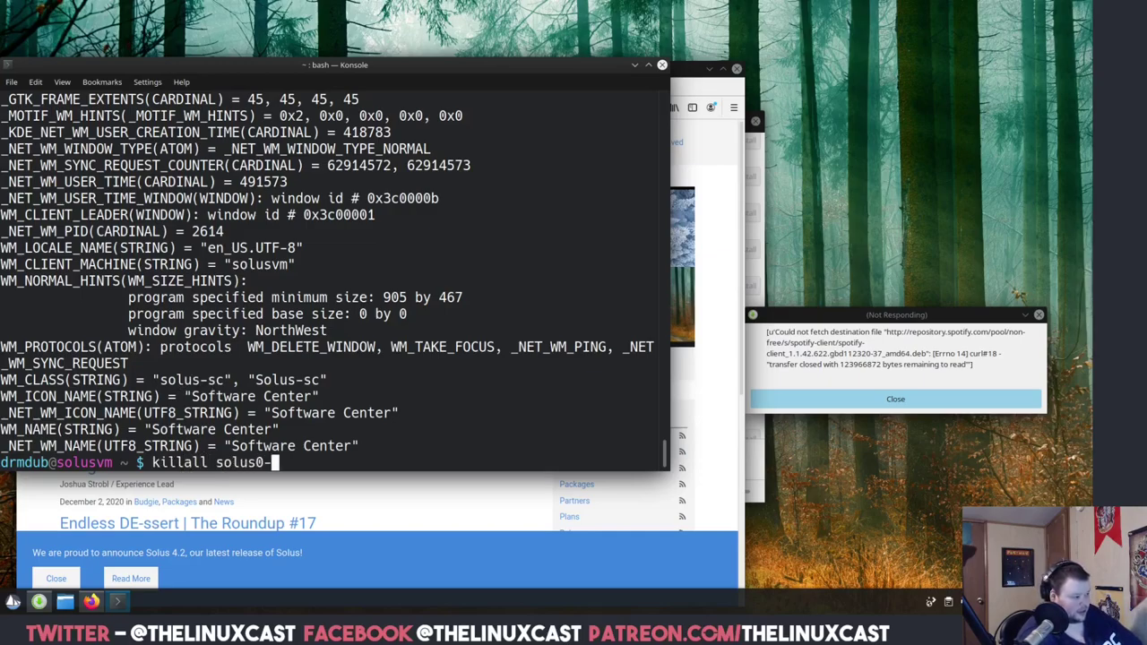
key(BackSpace)
text(-sc)
key(Return)
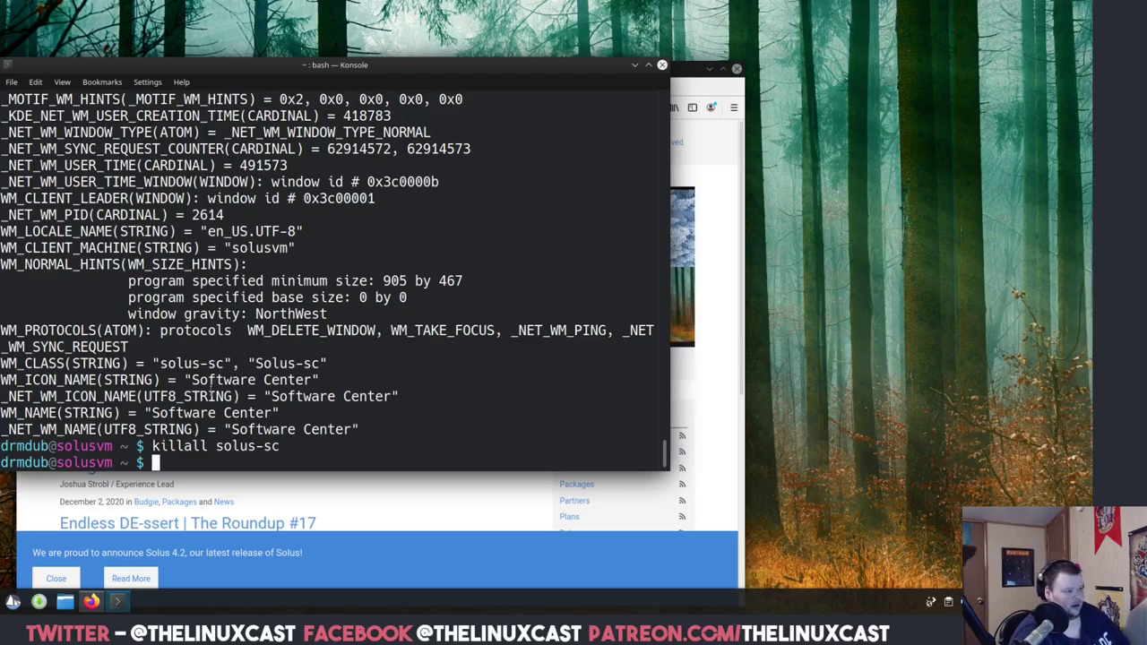
Move, minimize and then close the existing Konsole window.
drag(444, 73, 838, 131)
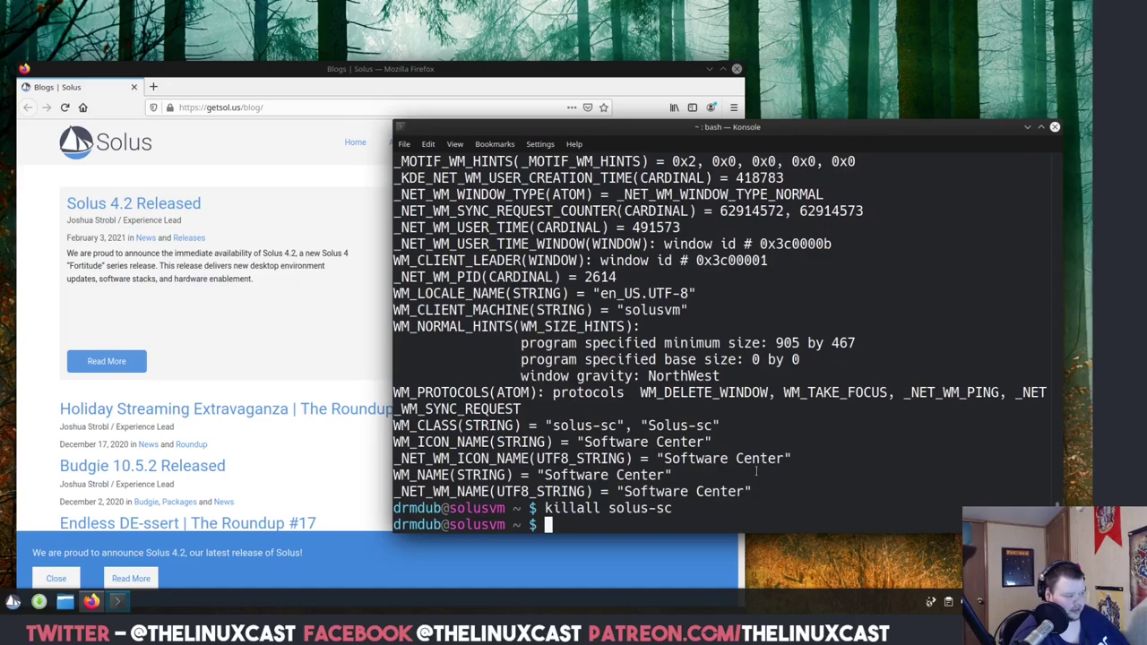
click(1027, 127)
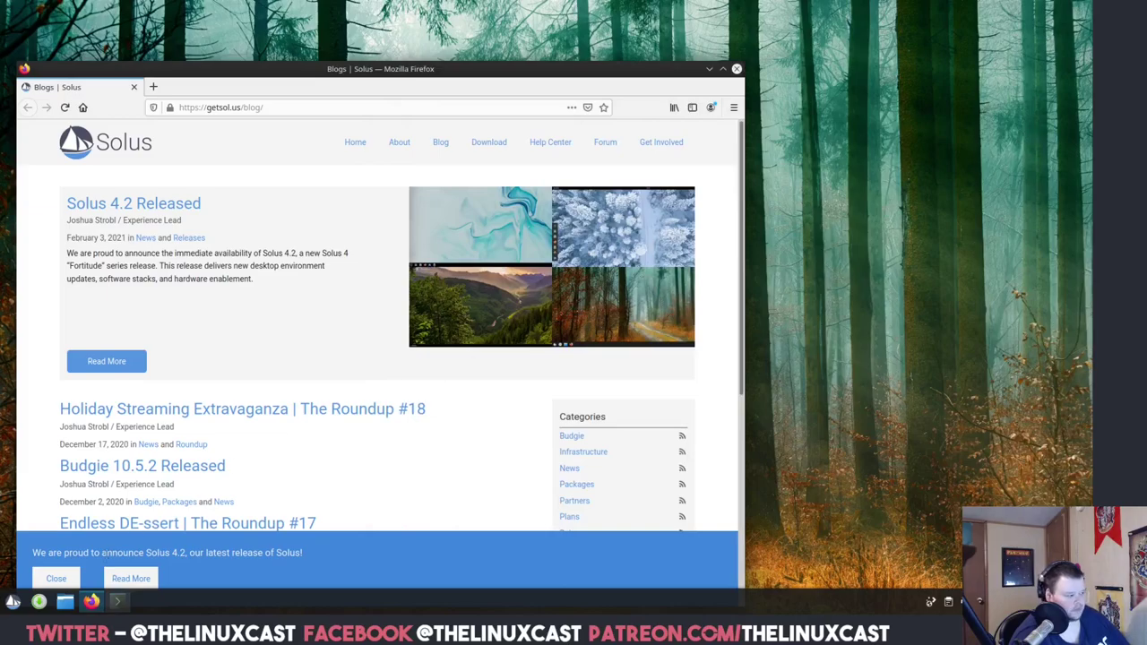
key(alt+Tab)
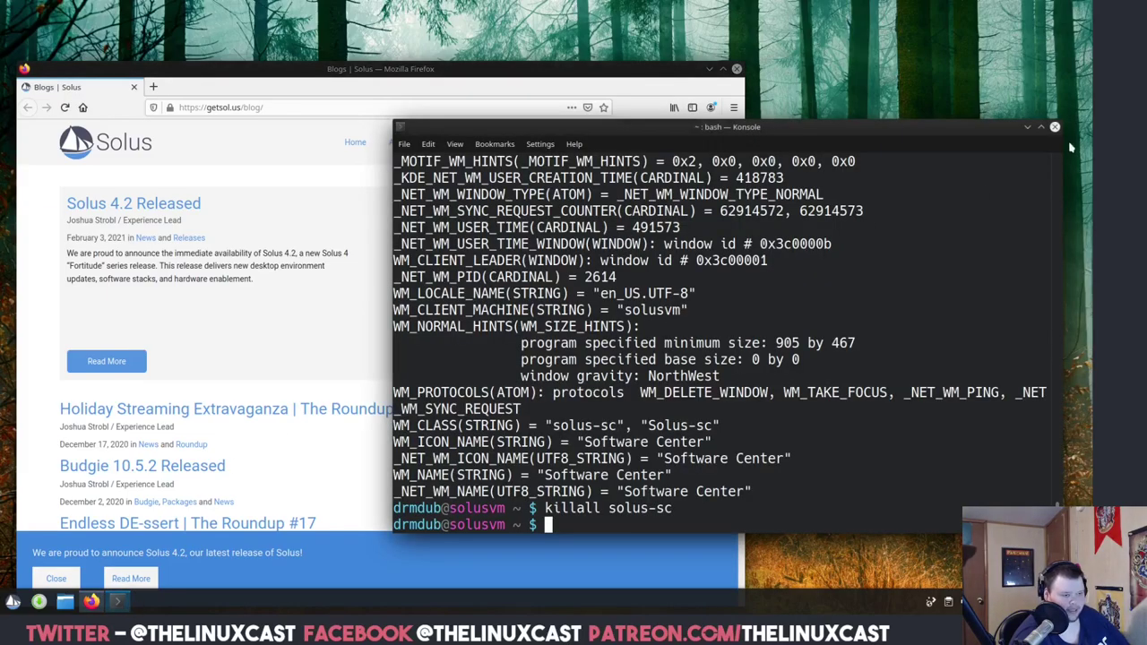
click(1055, 127)
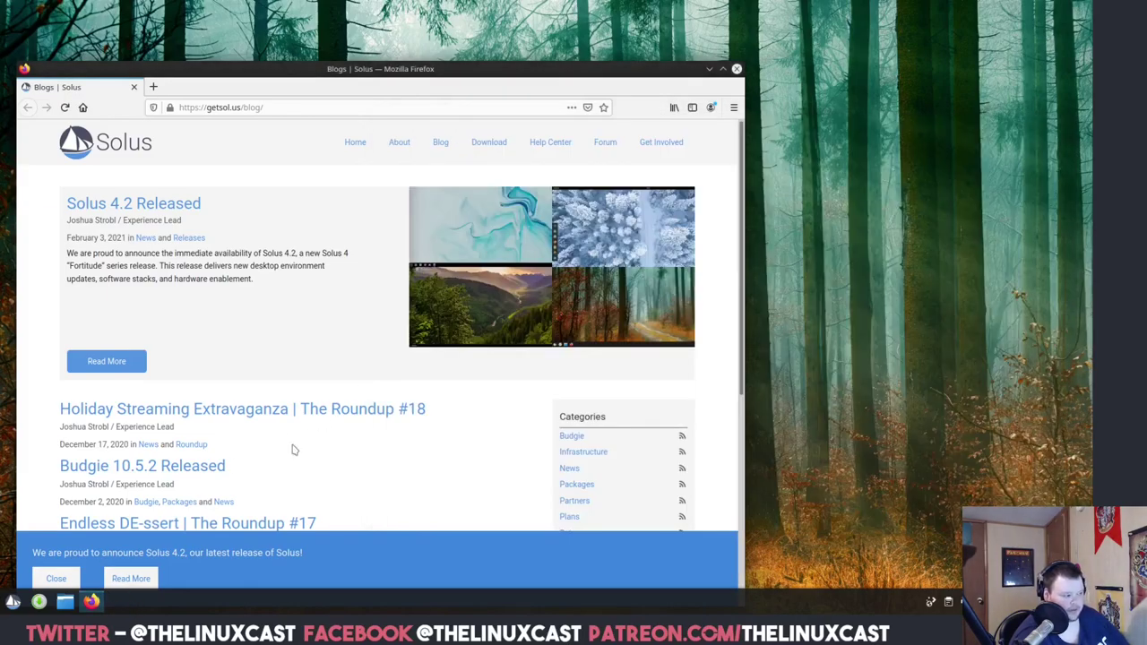
Launch a fresh Konsole, maximize and close it, then center the Firefox window.
click(13, 601)
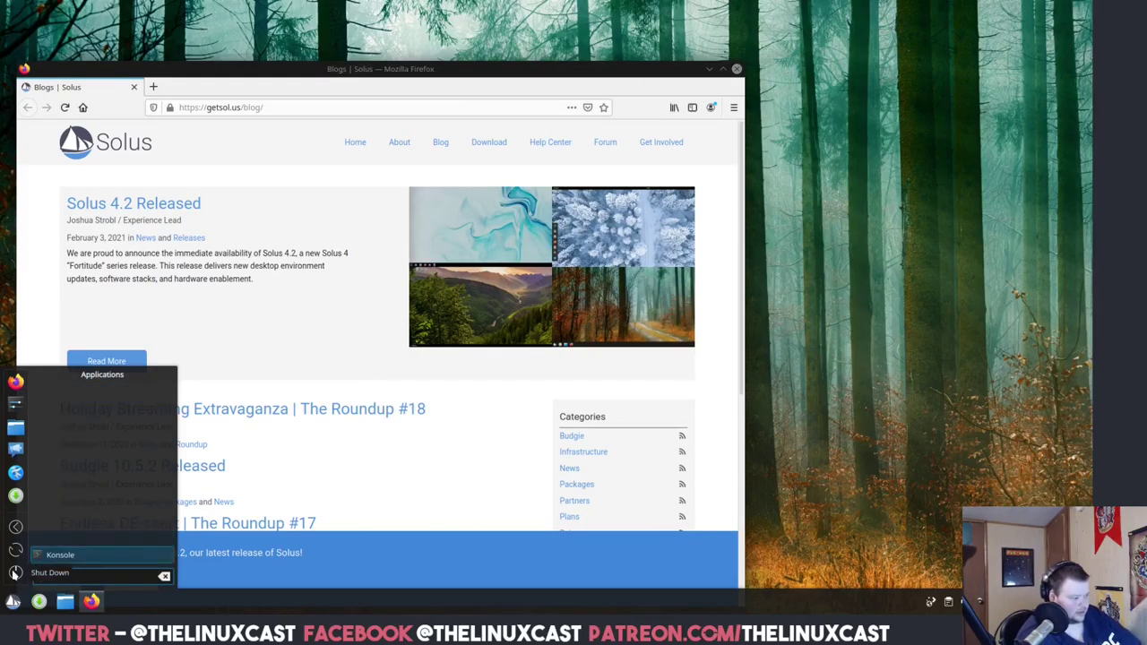
click(60, 546)
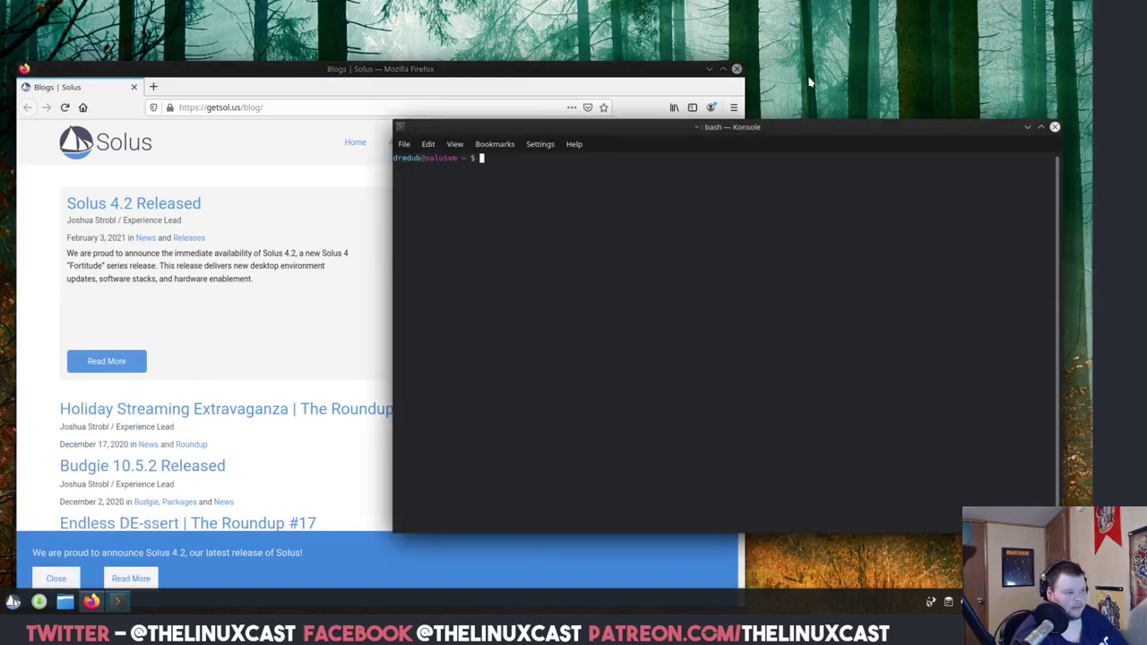
click(1042, 130)
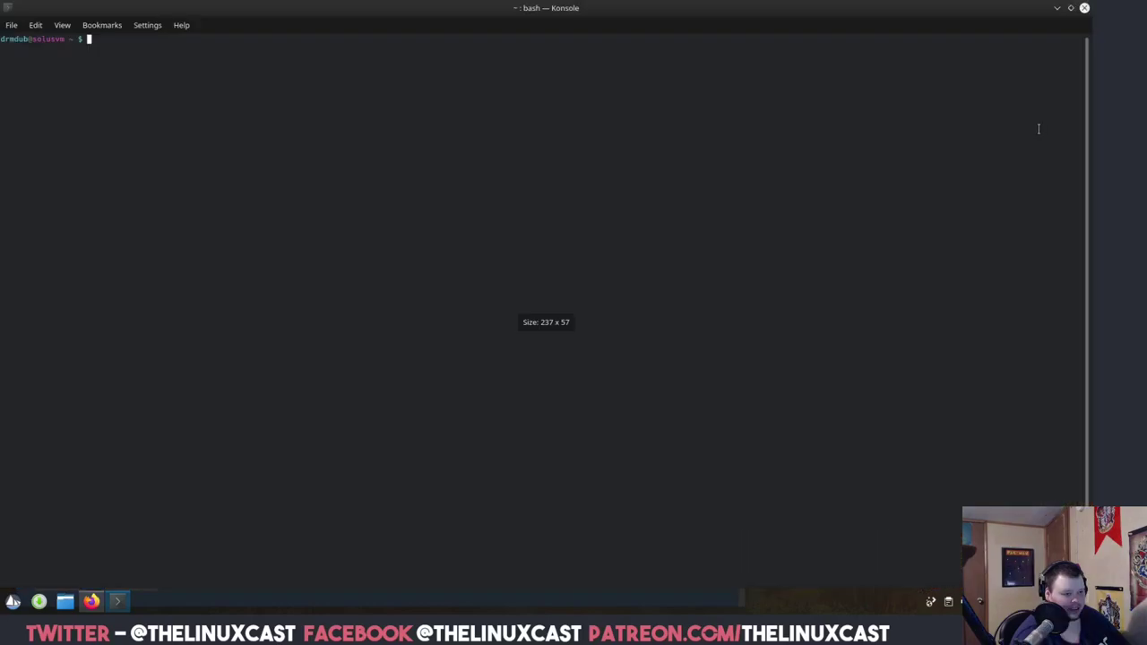
click(1069, 8)
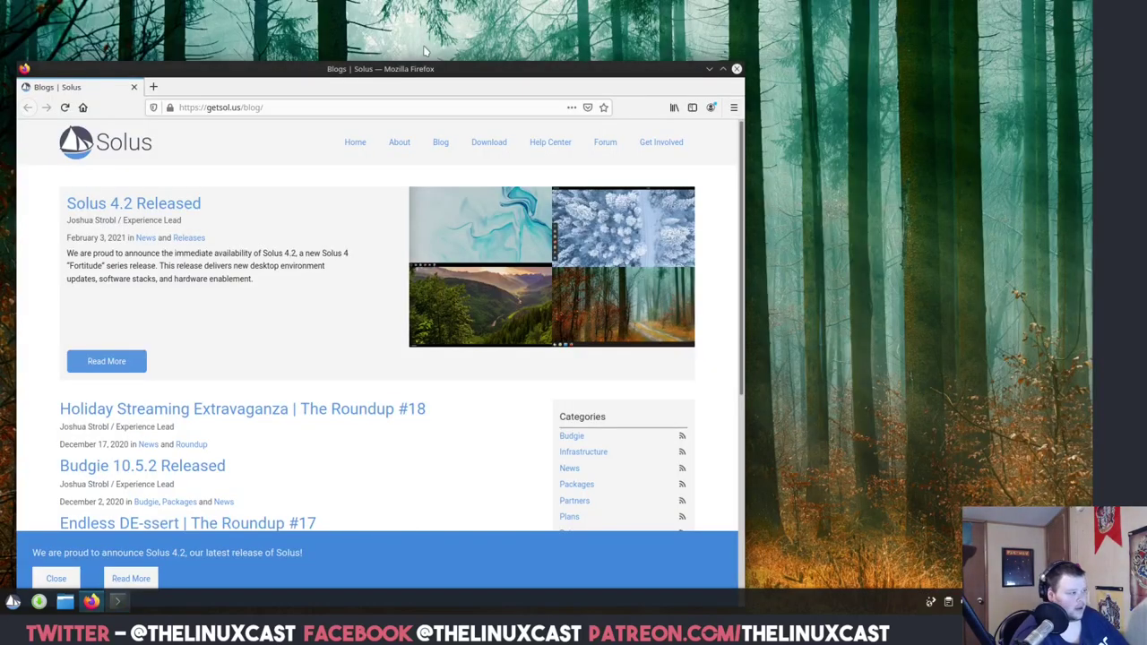
drag(395, 68, 633, 43)
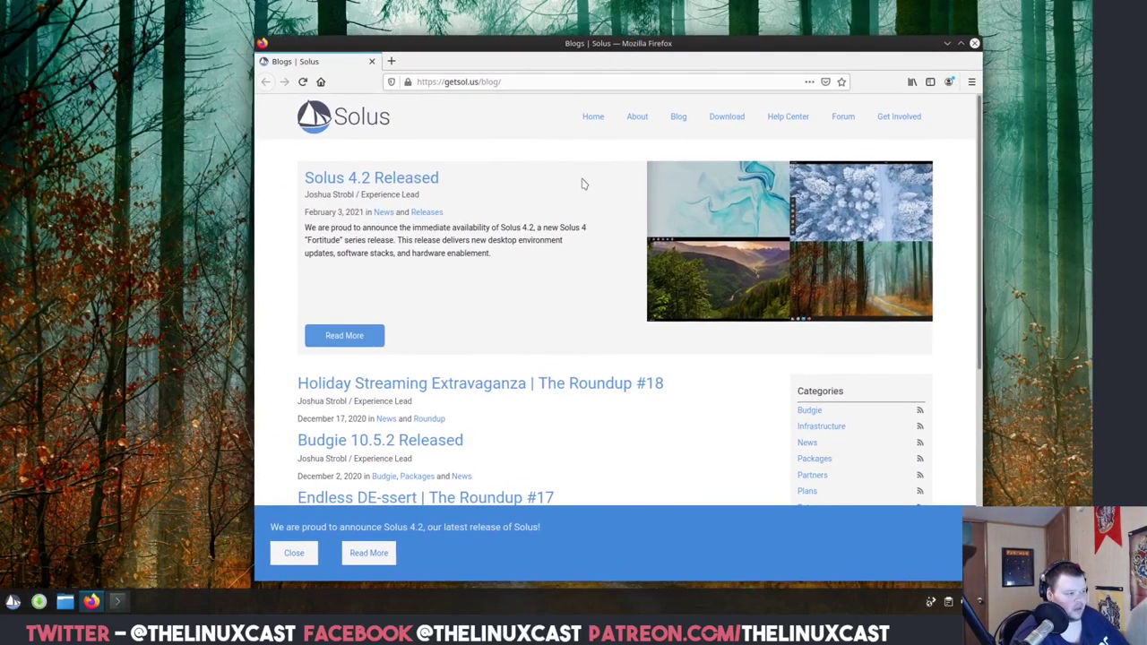
Scroll the Solus blog down to its six page numbers and footer, then open Dolphin with Super+E.
scroll(570, 208, down, 5)
scroll(570, 208, down, 2)
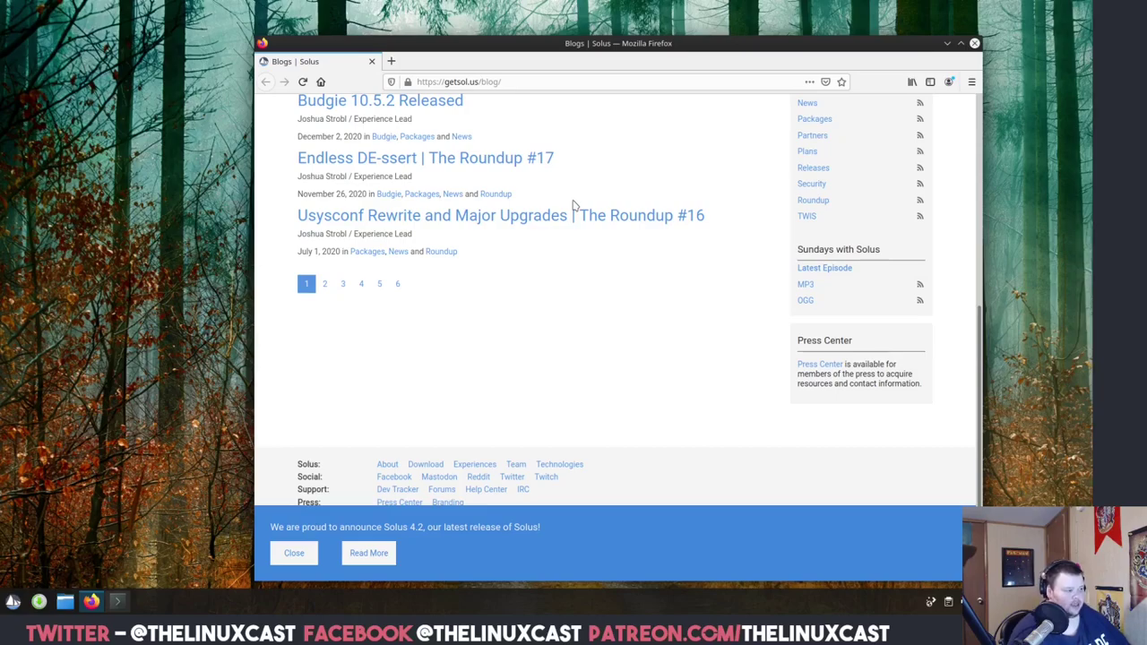
key(super+e)
Drag the Dolphin Home window leftward a few times, then close it.
drag(612, 161, 380, 161)
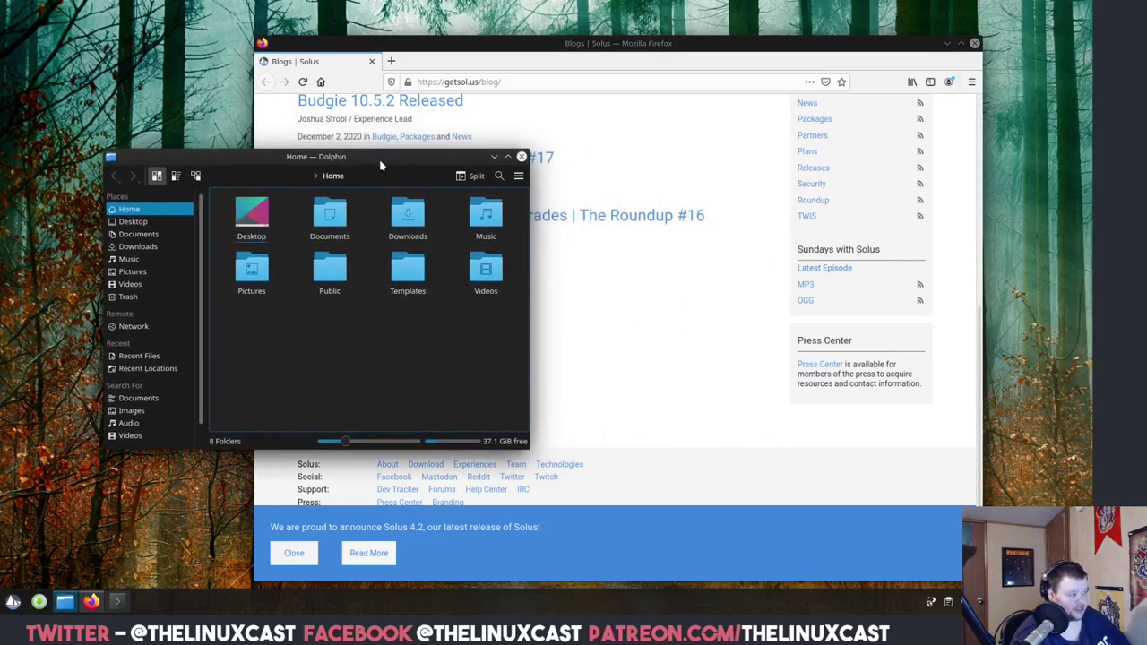
drag(384, 160, 325, 144)
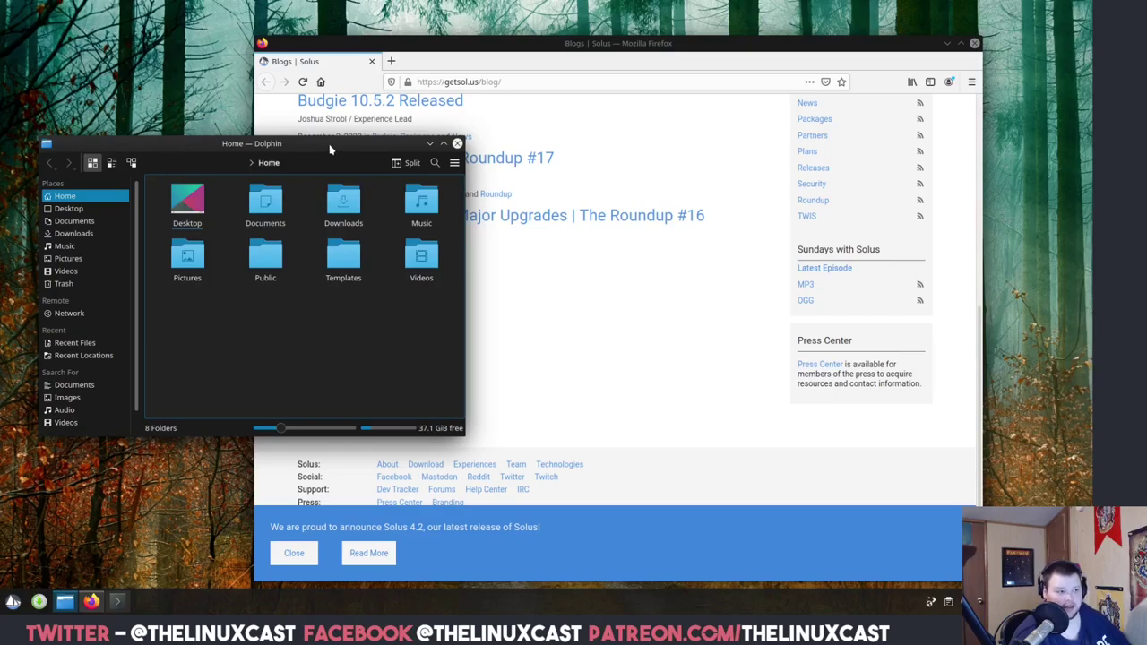
drag(277, 152, 289, 153)
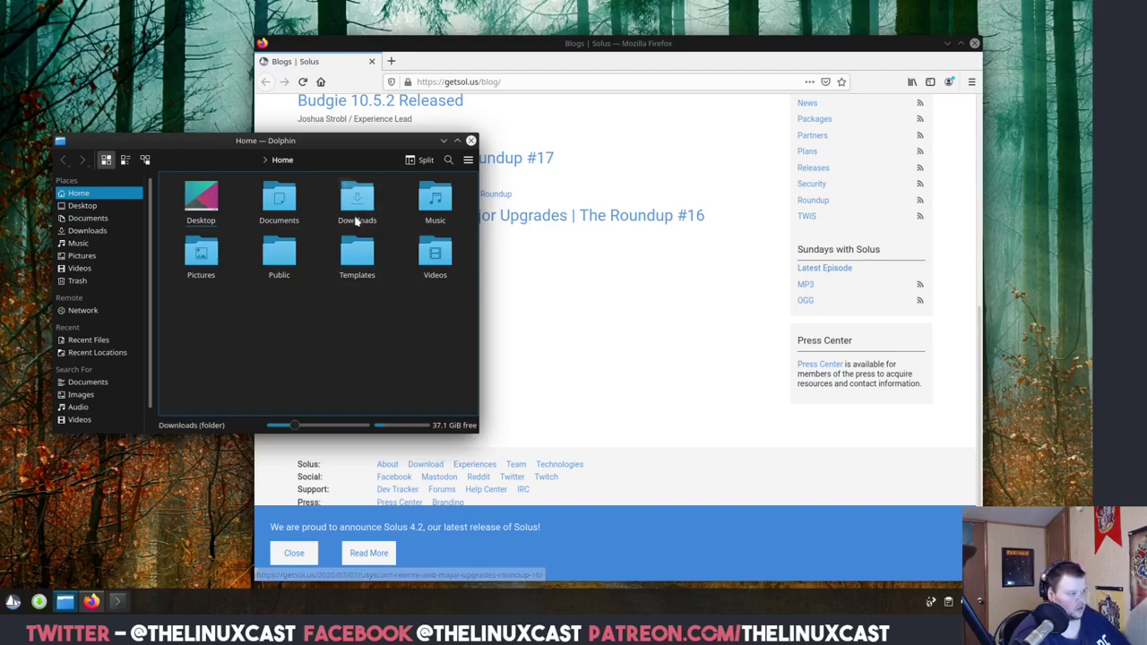
drag(347, 144, 361, 154)
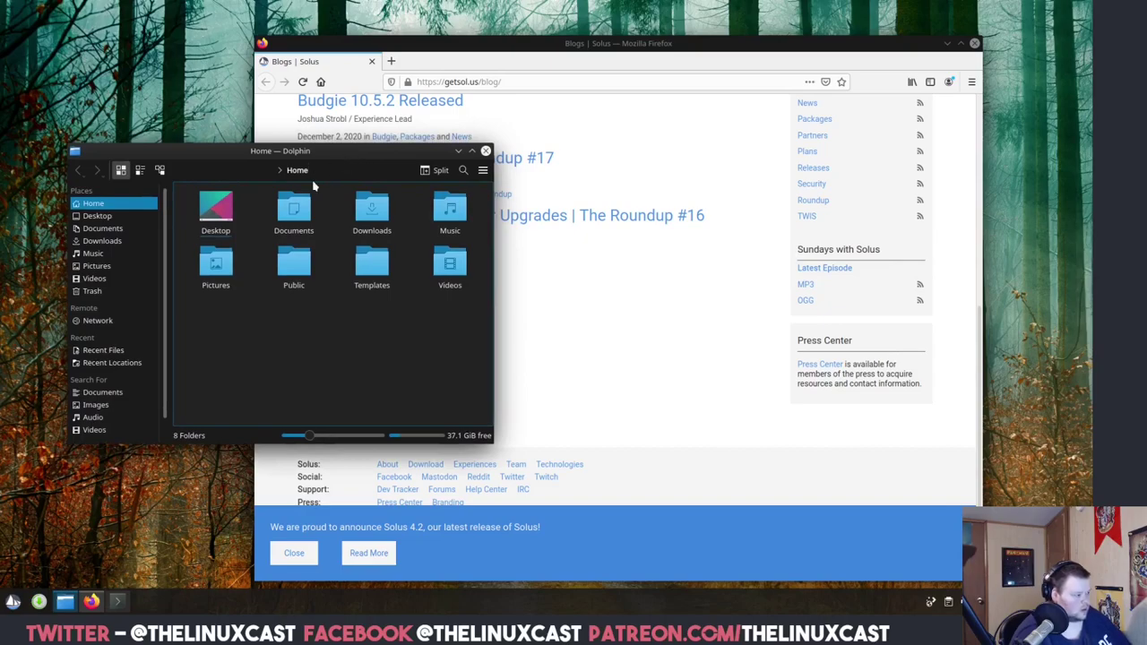
click(485, 151)
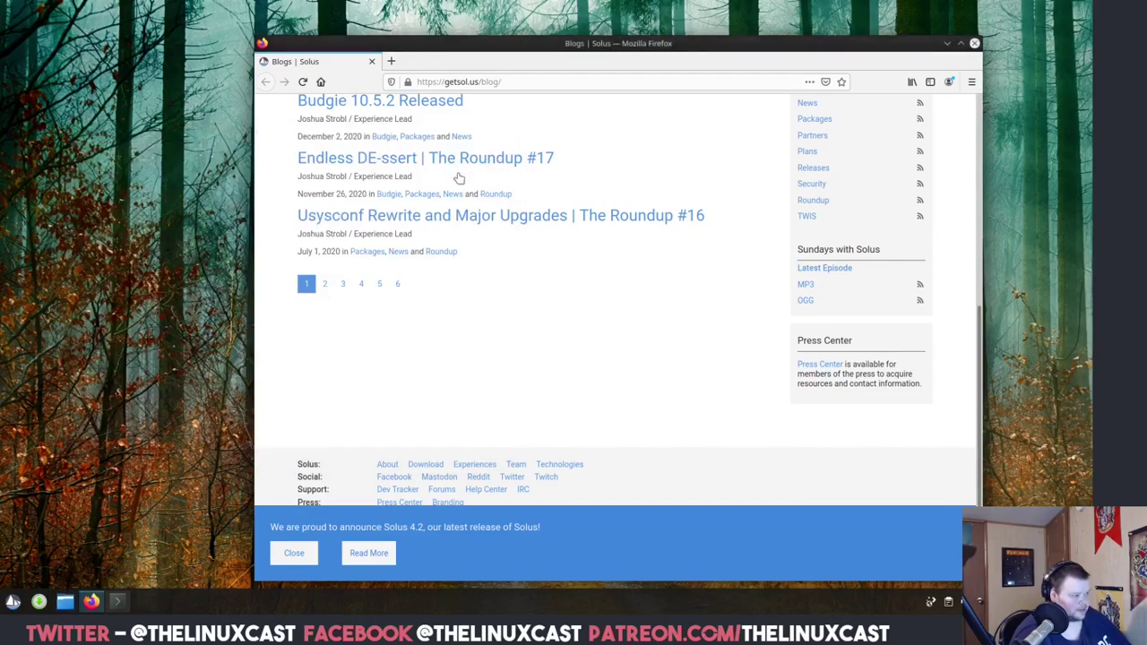
Open the Software Center, browse Third Party apps, and search for bitwarden, finding no results.
click(38, 602)
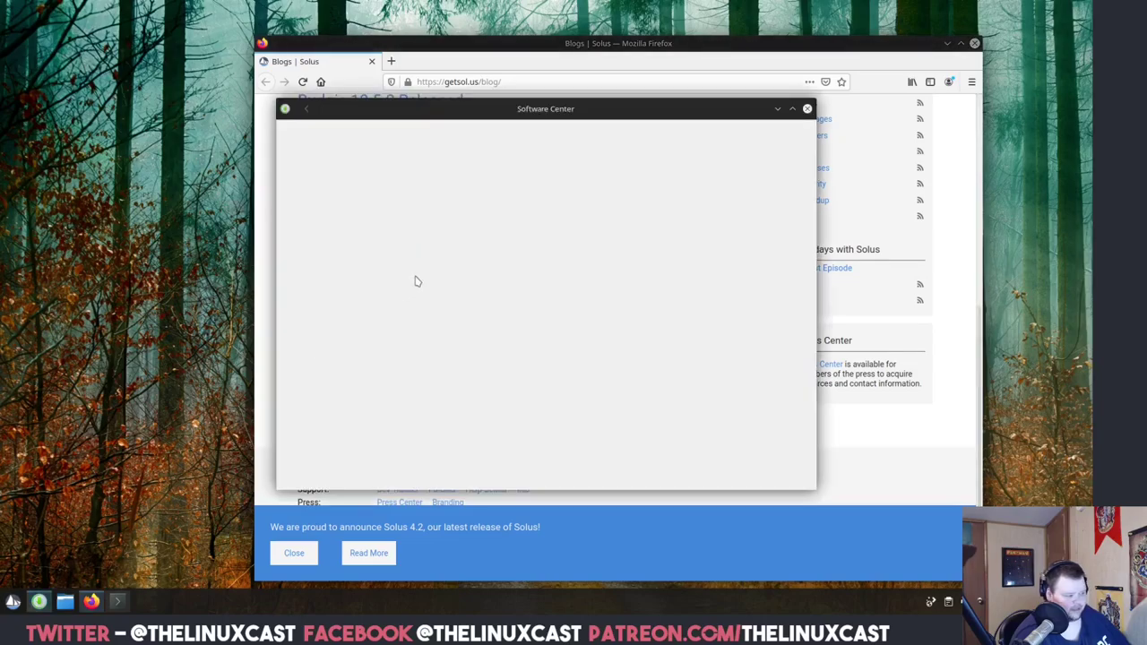
click(319, 191)
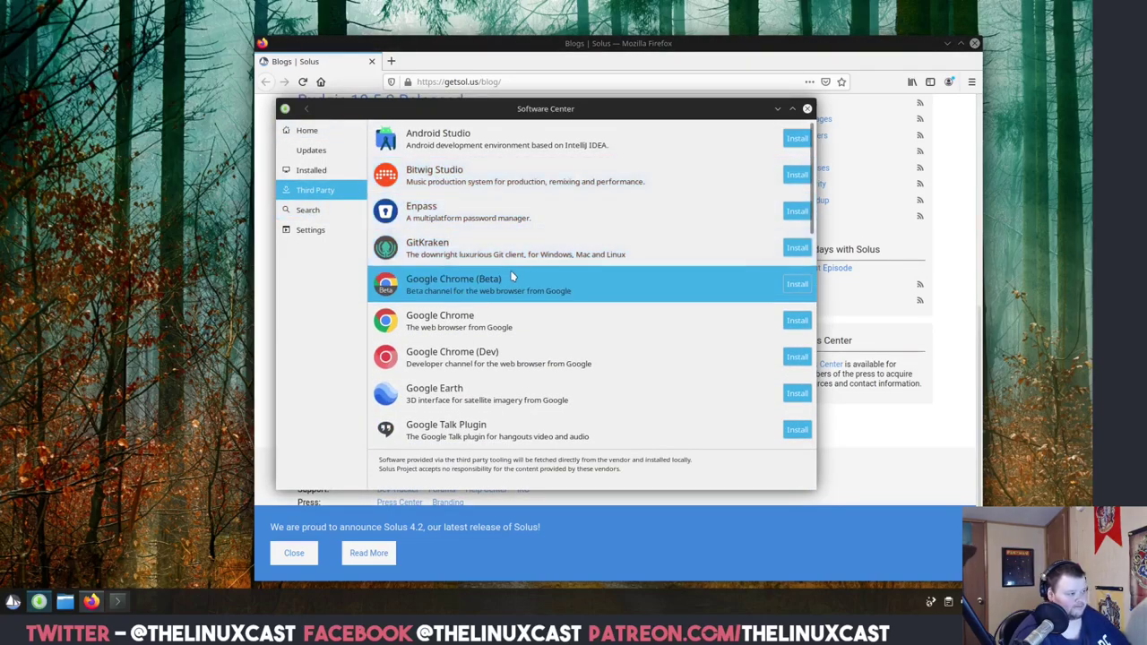
scroll(488, 281, down, 10)
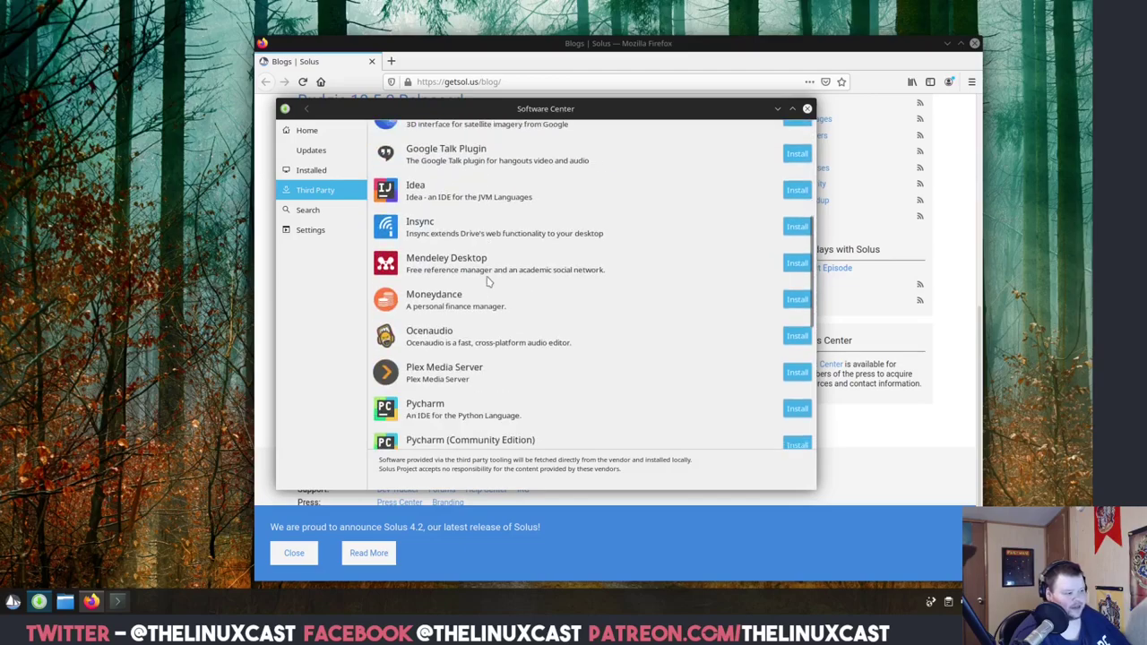
scroll(488, 282, down, 4)
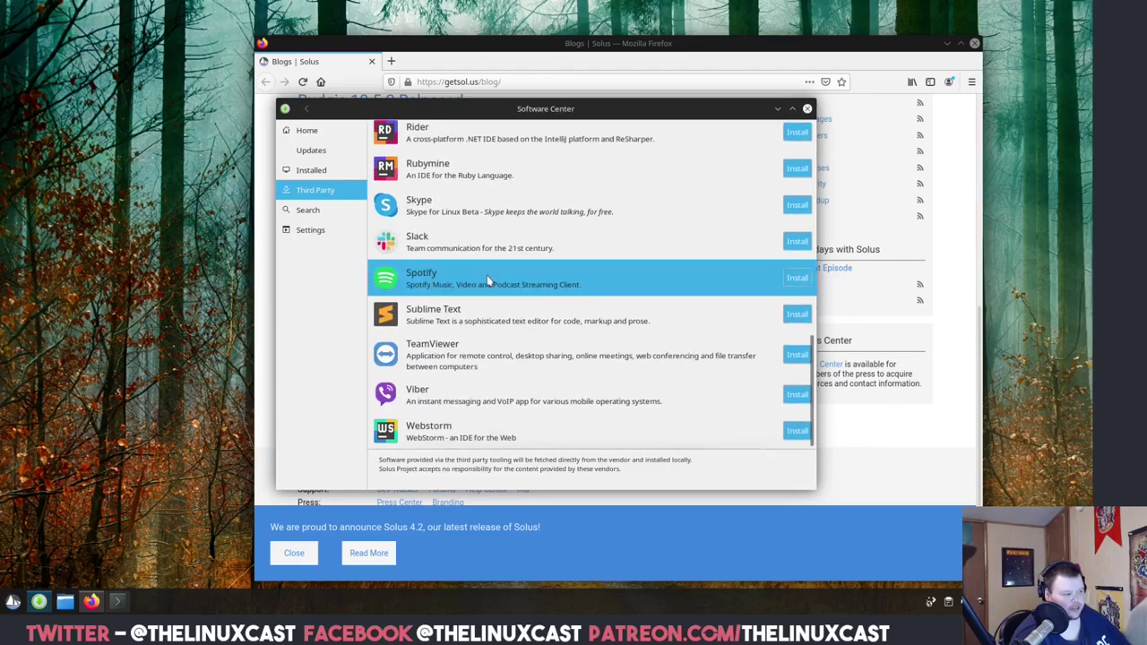
click(312, 211)
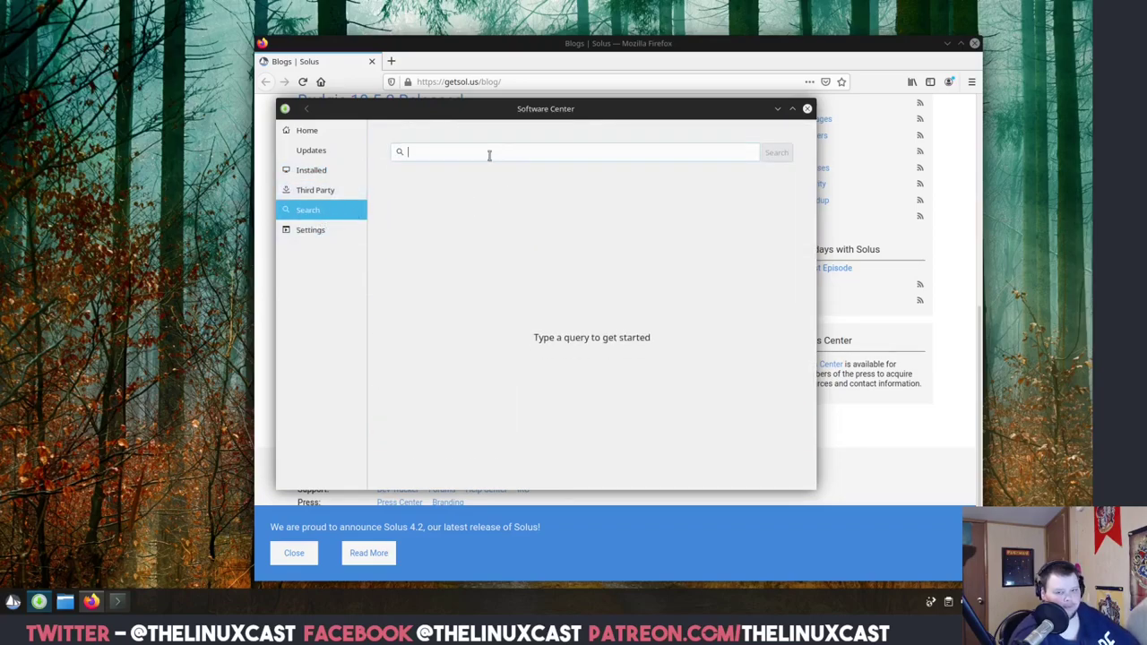
text(bitwarden)
key(Return)
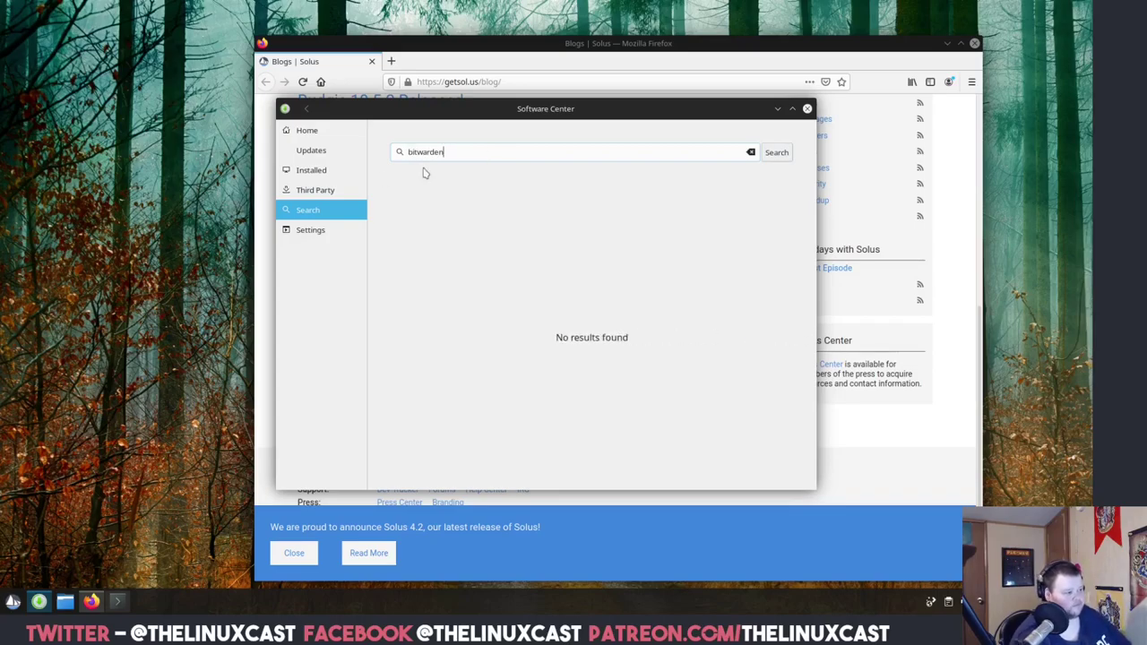
Scroll the Third Party list for Bitwarden, then return to Firefox's Solus blog.
click(328, 191)
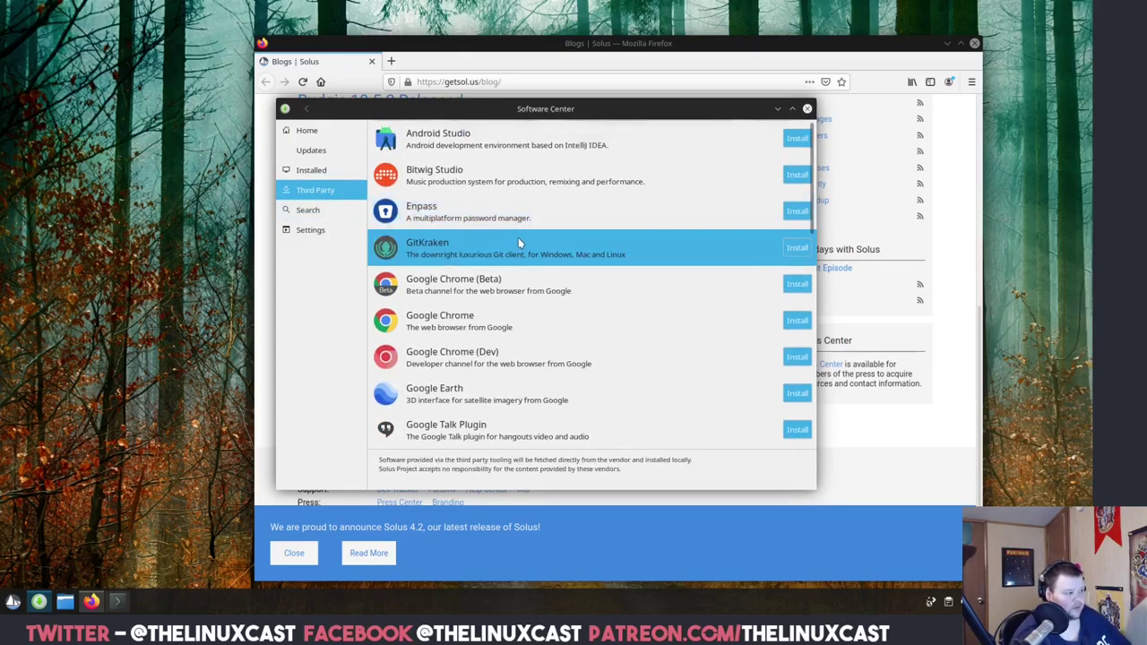
scroll(516, 242, down, 3)
scroll(516, 244, down, 5)
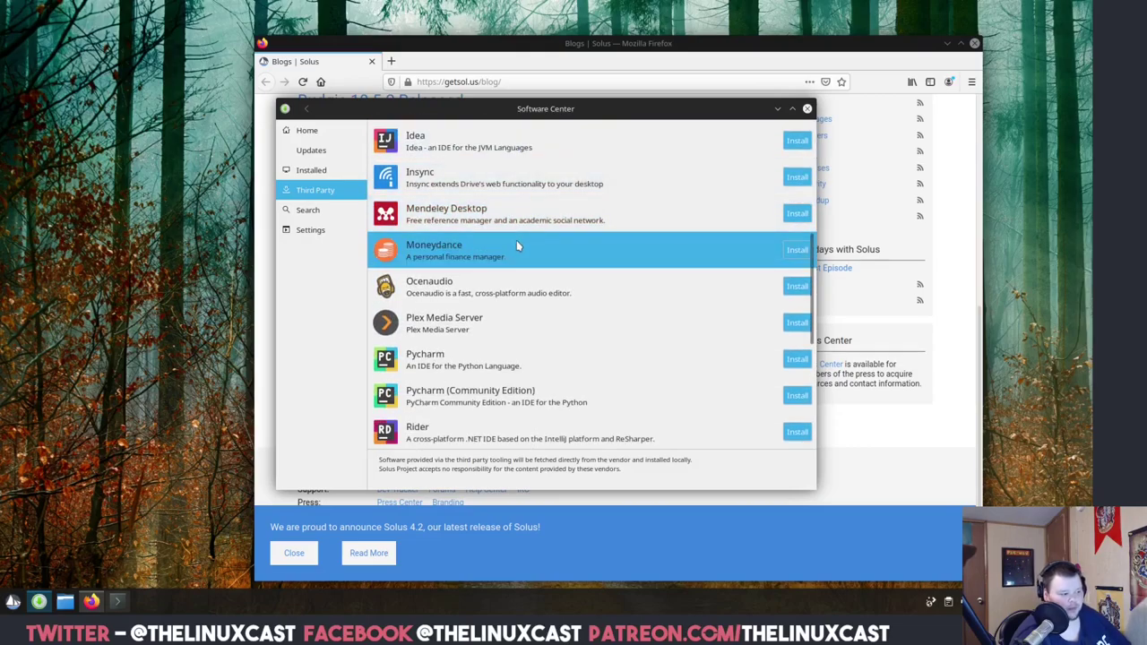
click(92, 601)
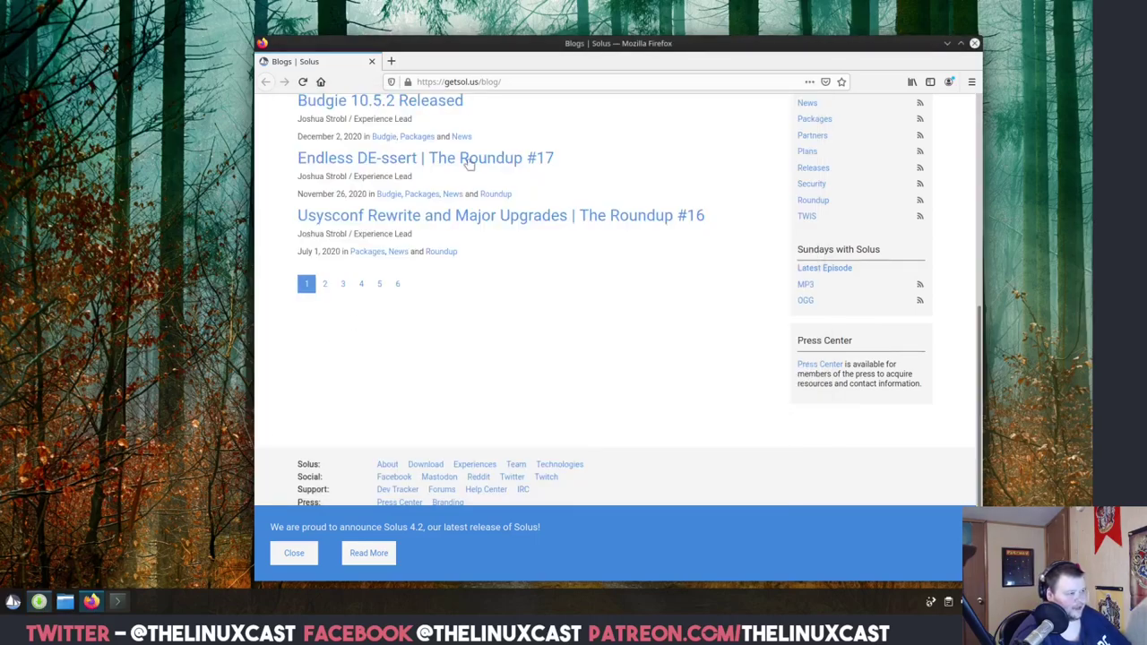
Download the Linux Bitwarden-1.24.6-x86_64.AppImage from bitwarden.com's download page and show it in its folder.
click(491, 81)
text(bi)
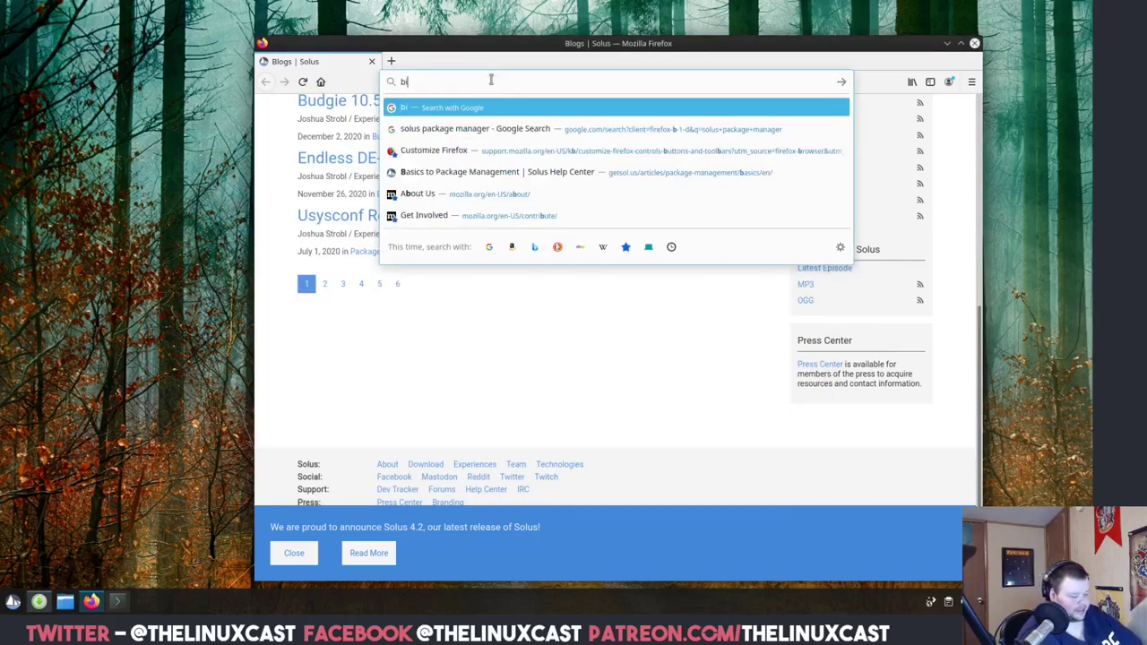
text(twarden)
key(Return)
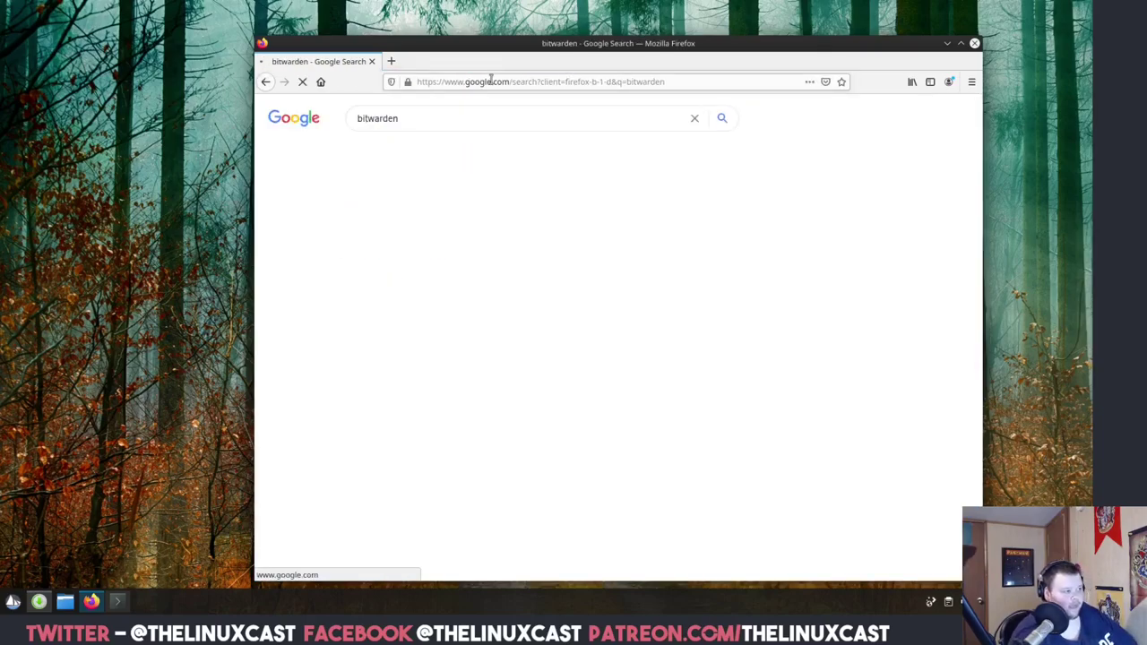
click(452, 215)
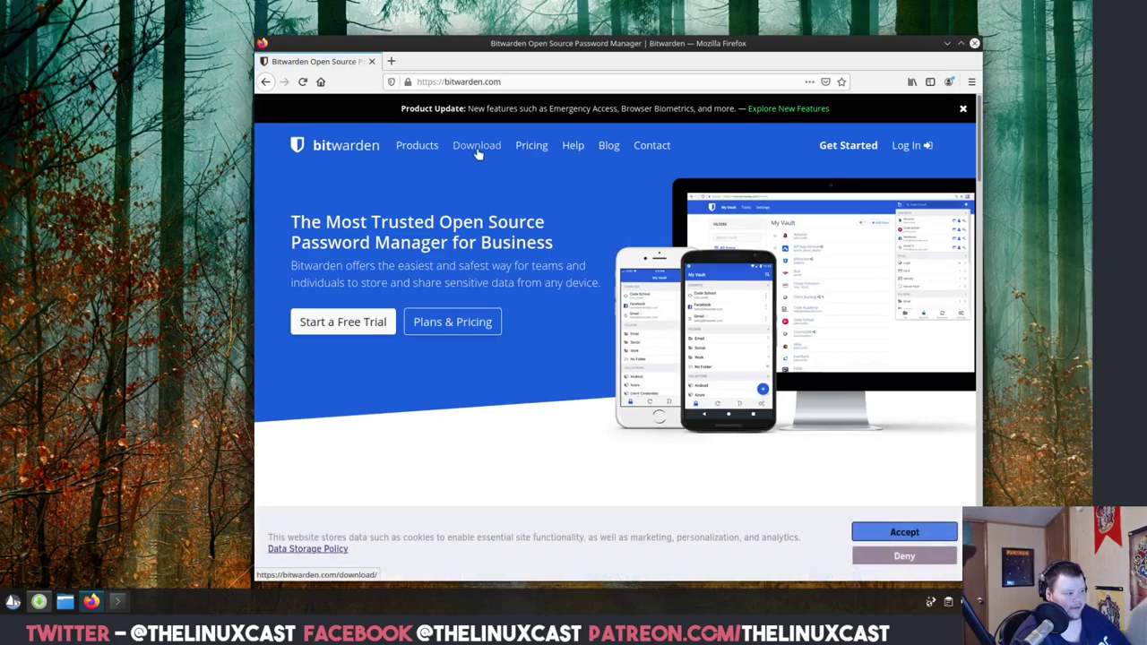
click(477, 156)
scroll(661, 296, down, 5)
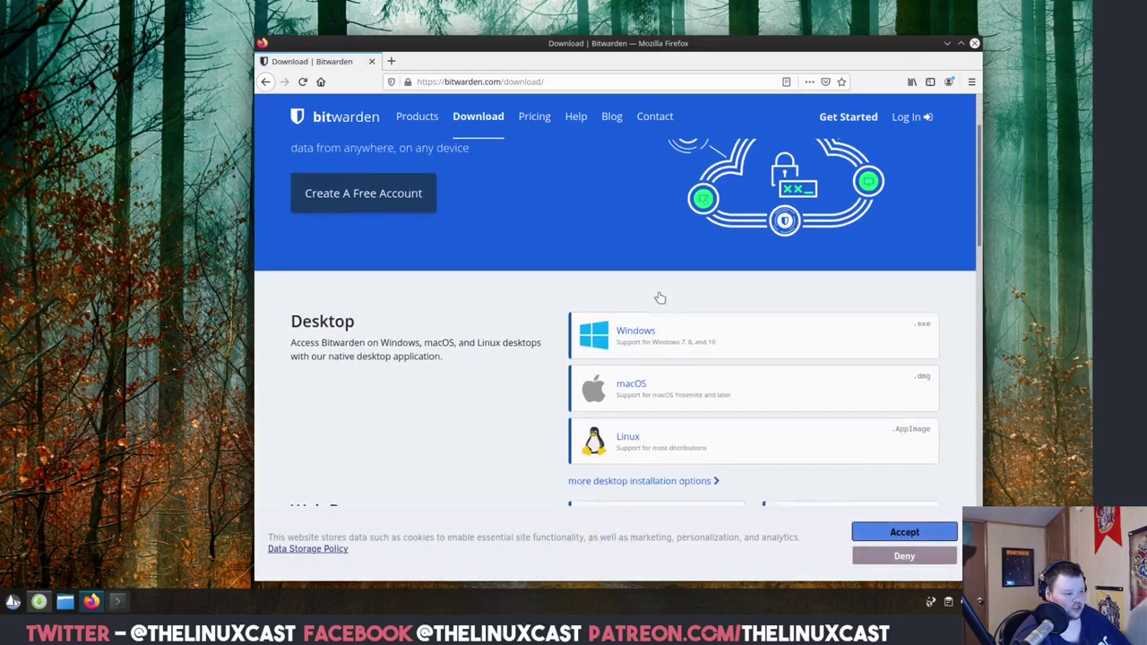
click(701, 308)
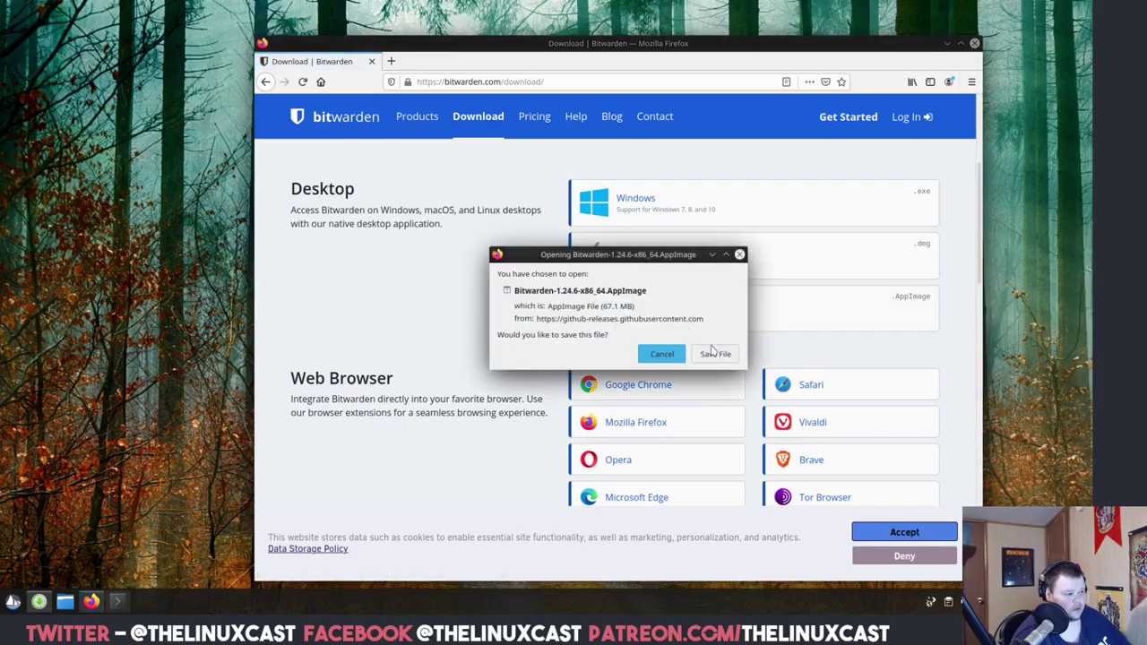
click(715, 354)
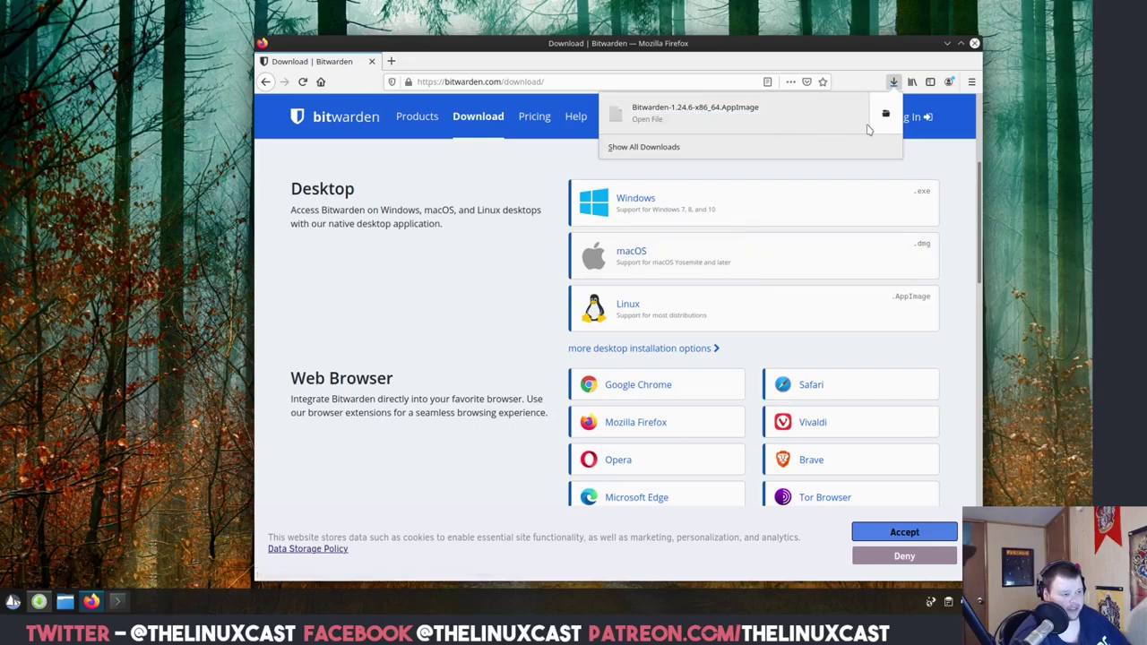
click(885, 113)
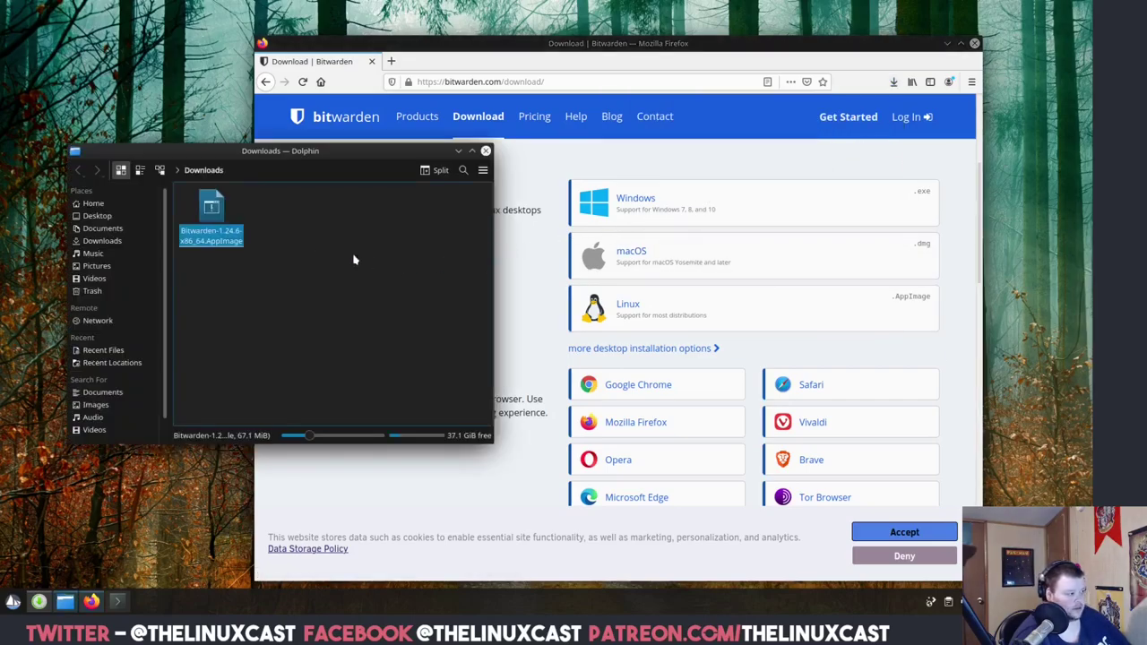
Run the Bitwarden AppImage from Downloads via Execute and Continue, then close its login window.
double_click(213, 209)
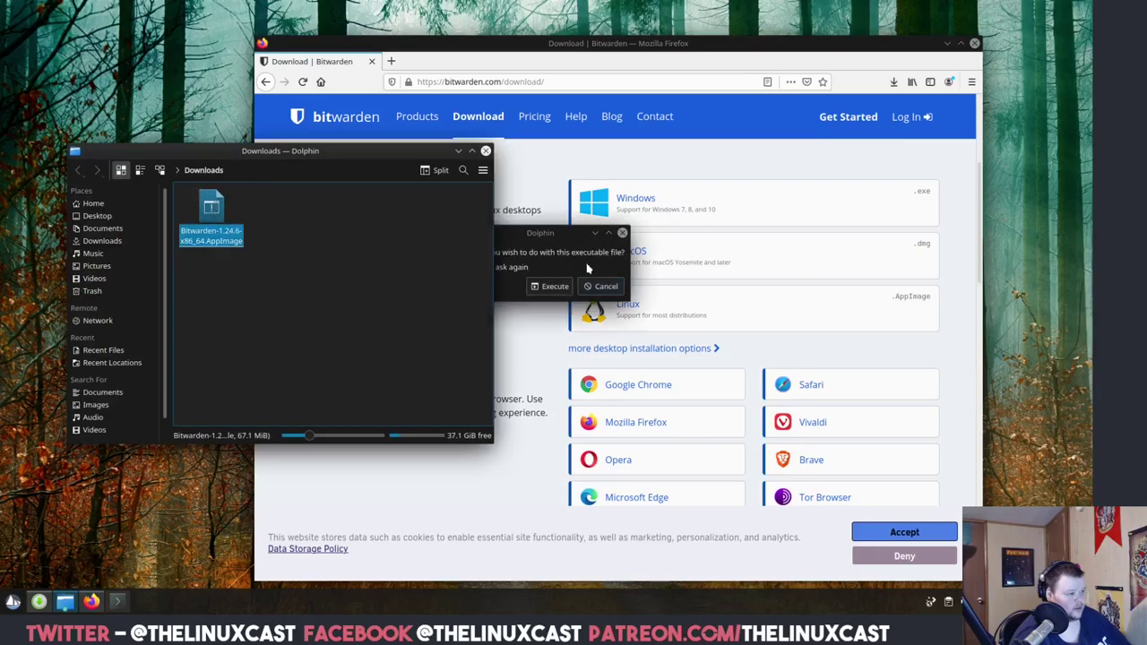
click(590, 269)
click(542, 288)
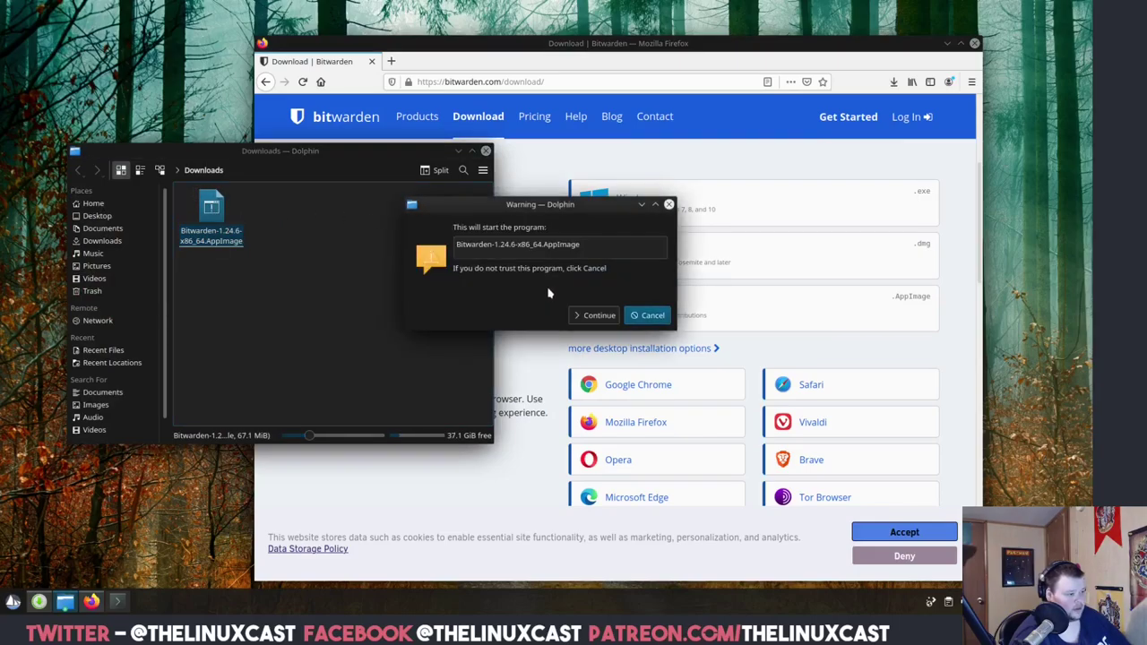
click(599, 317)
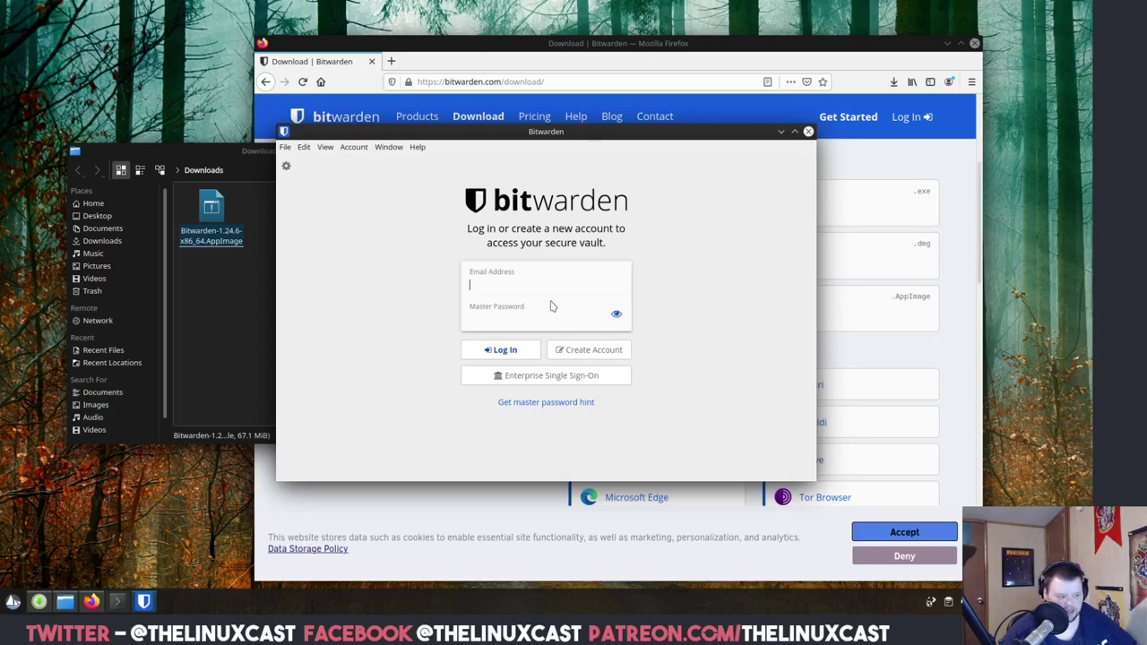
click(810, 133)
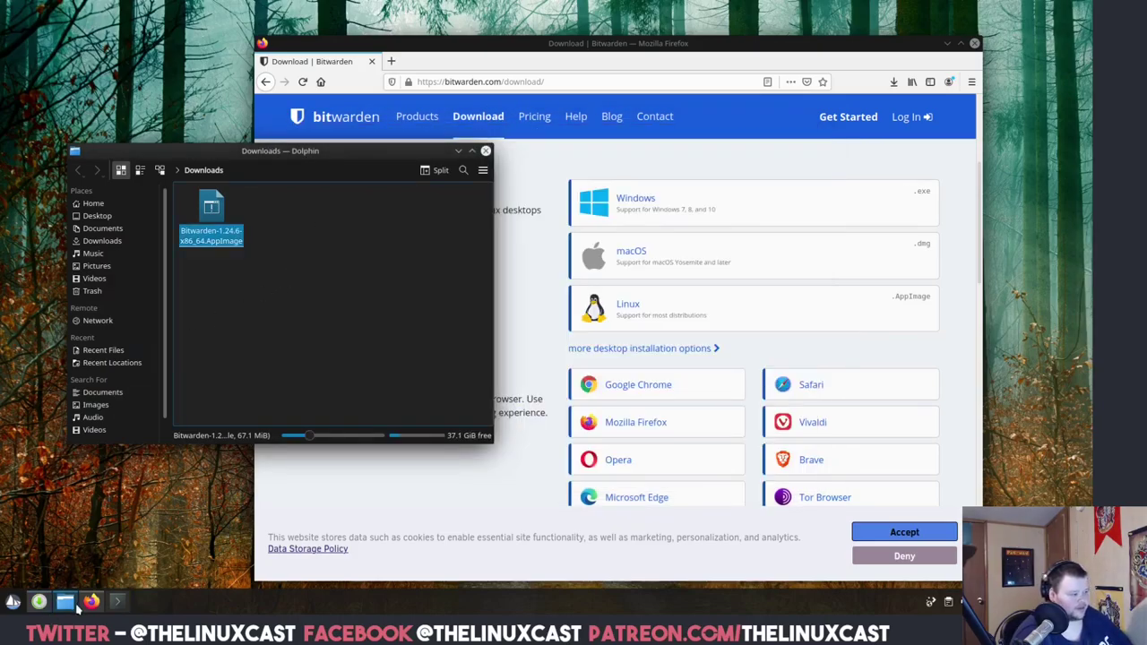
click(118, 603)
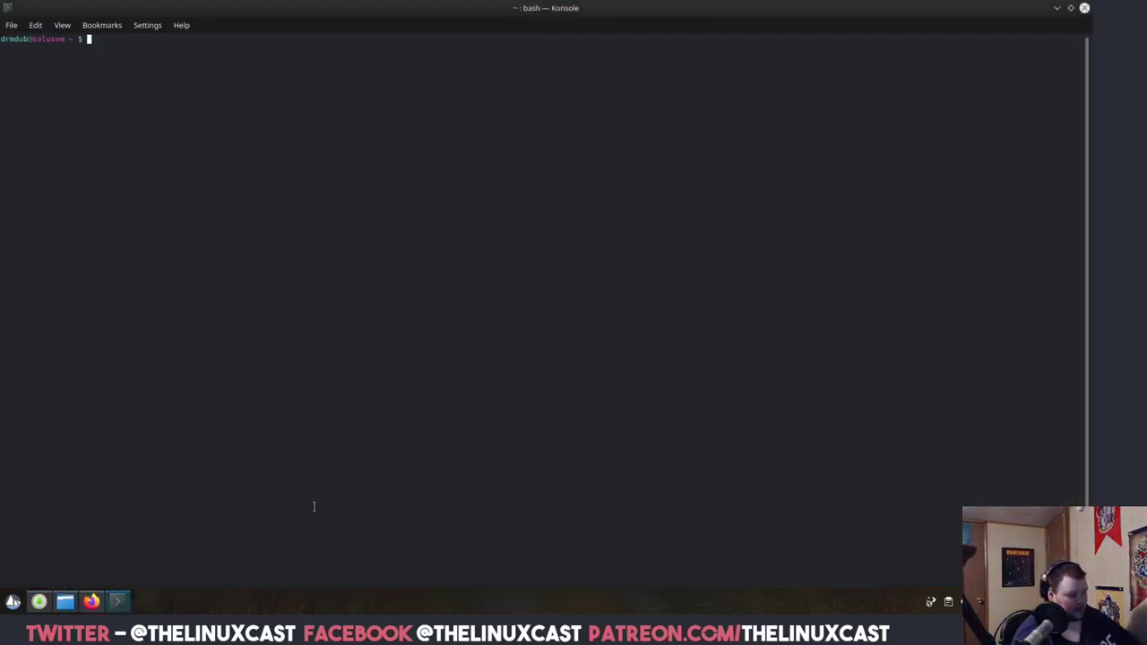
Enlarge the Konsole font and run 'snap install mailspring', authorising with the account password.
key(ctrl+plus)
key(ctrl+plus)
key(ctrl+plus)
key(ctrl+plus)
text(s)
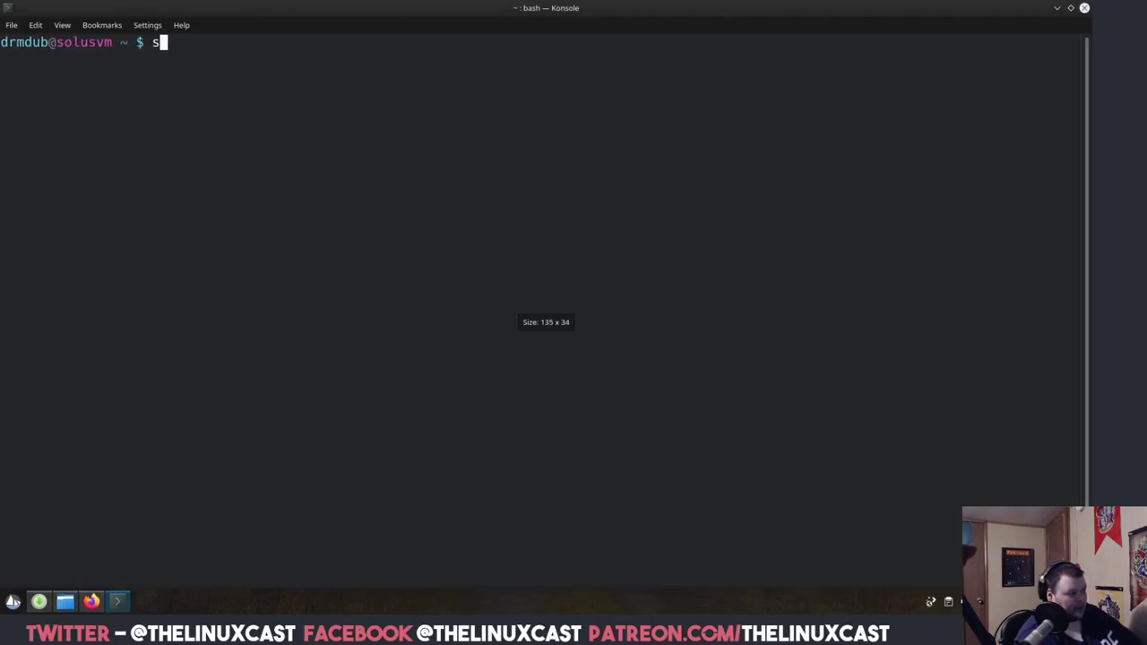
text(nap install mailspring)
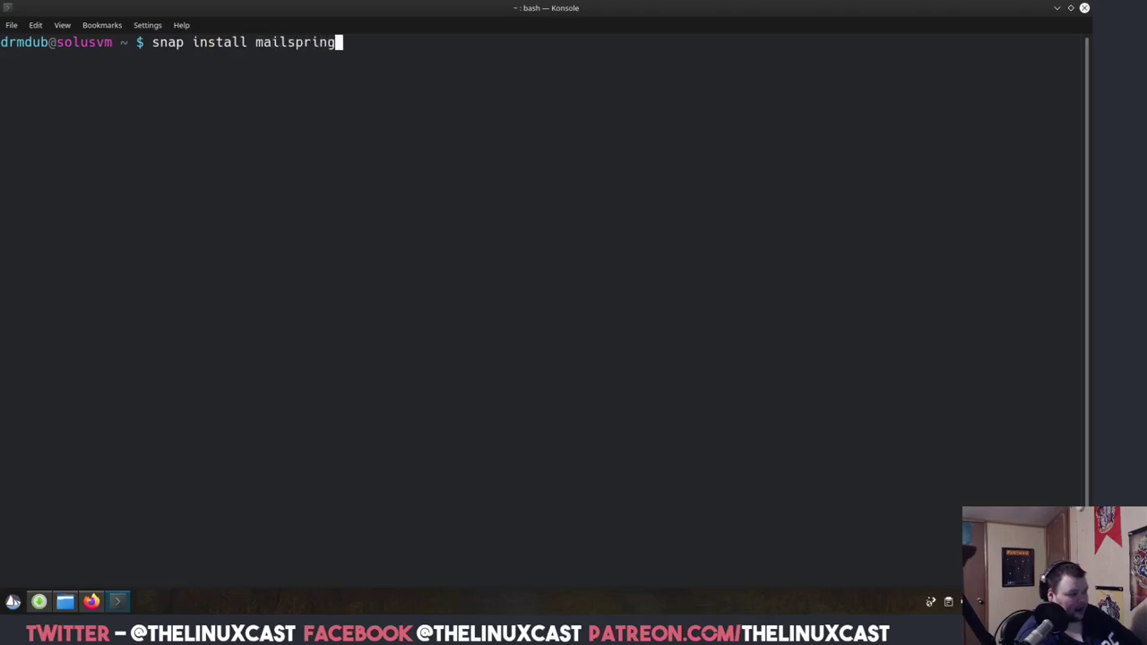
key(Return)
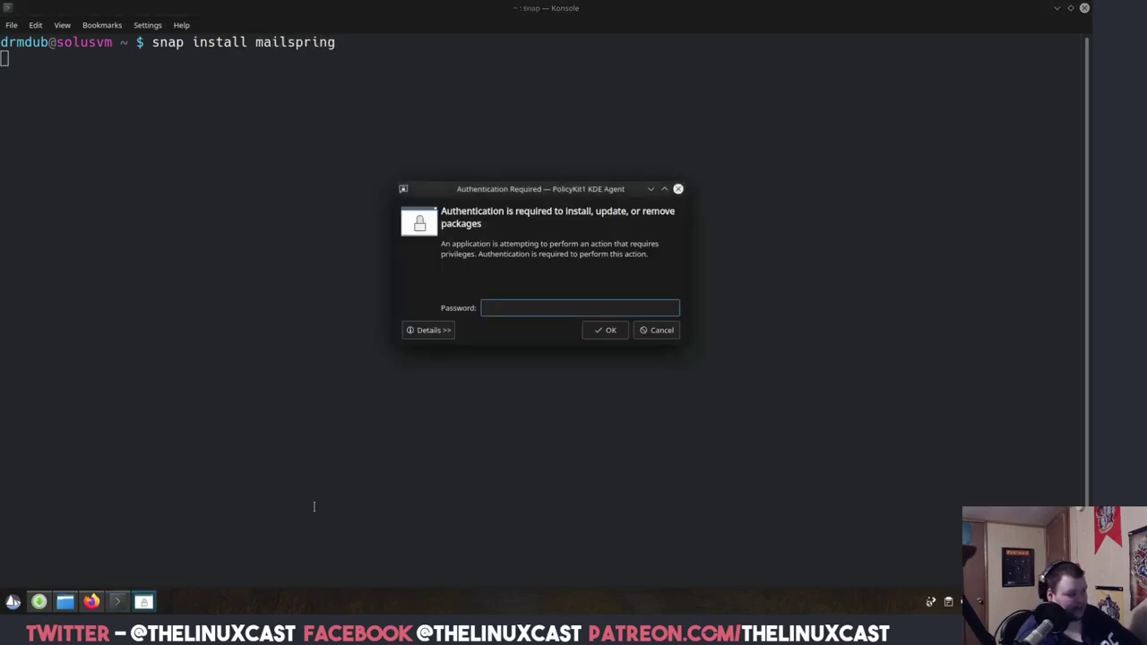
text(**********)
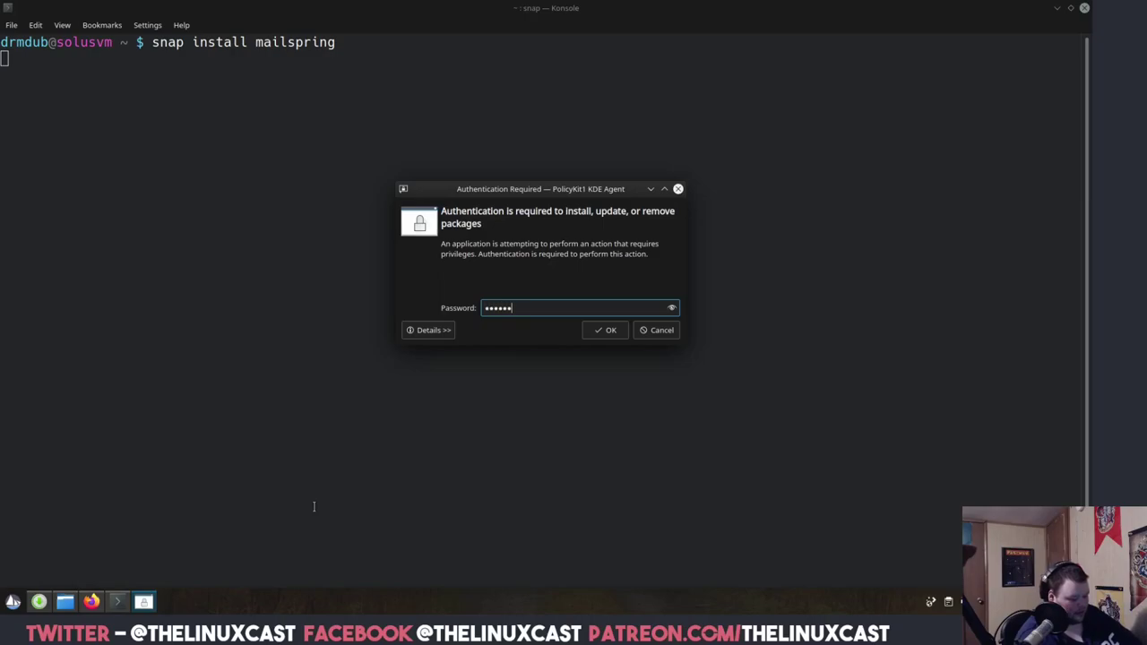
key(Return)
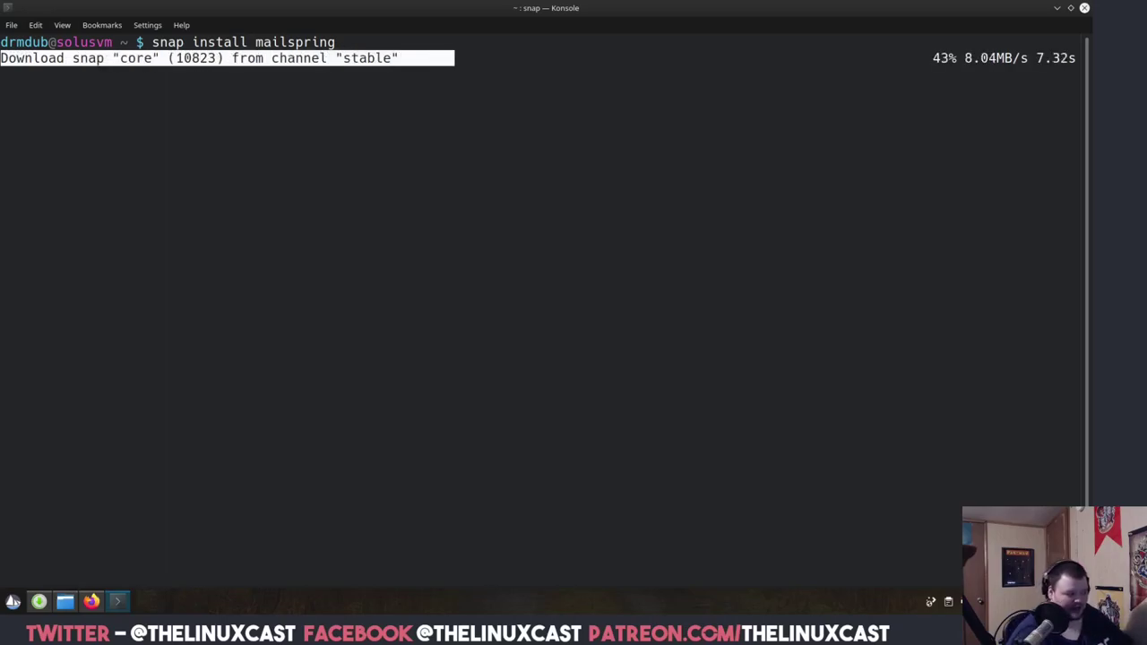
click(92, 601)
Search flathub, open flathub.org's Spotify page, and save com.spotify.Client.flatpakref.
click(478, 80)
text(gfla)
key(BackSpace)
key(BackSpace)
key(BackSpace)
key(BackSpace)
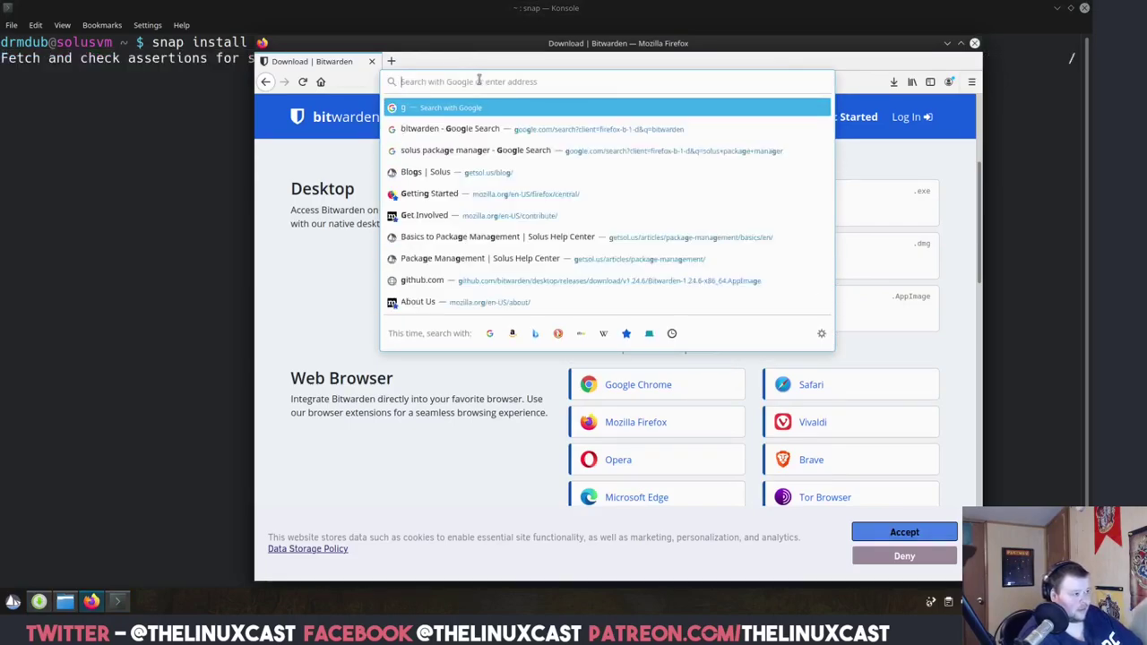
text(flathub)
key(Return)
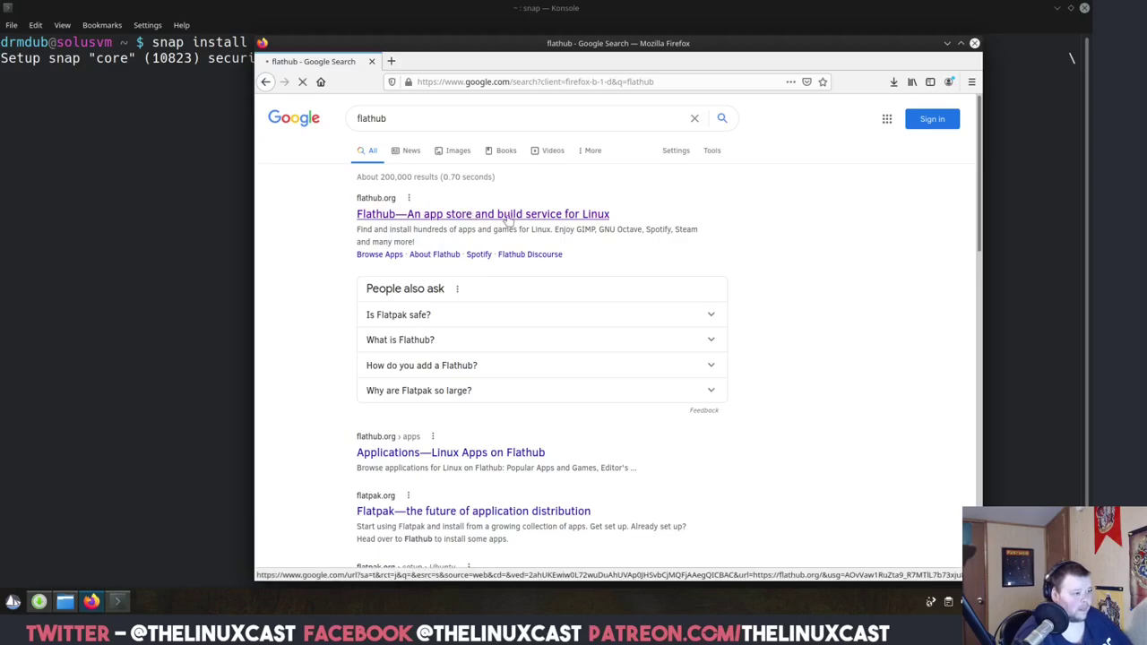
click(475, 215)
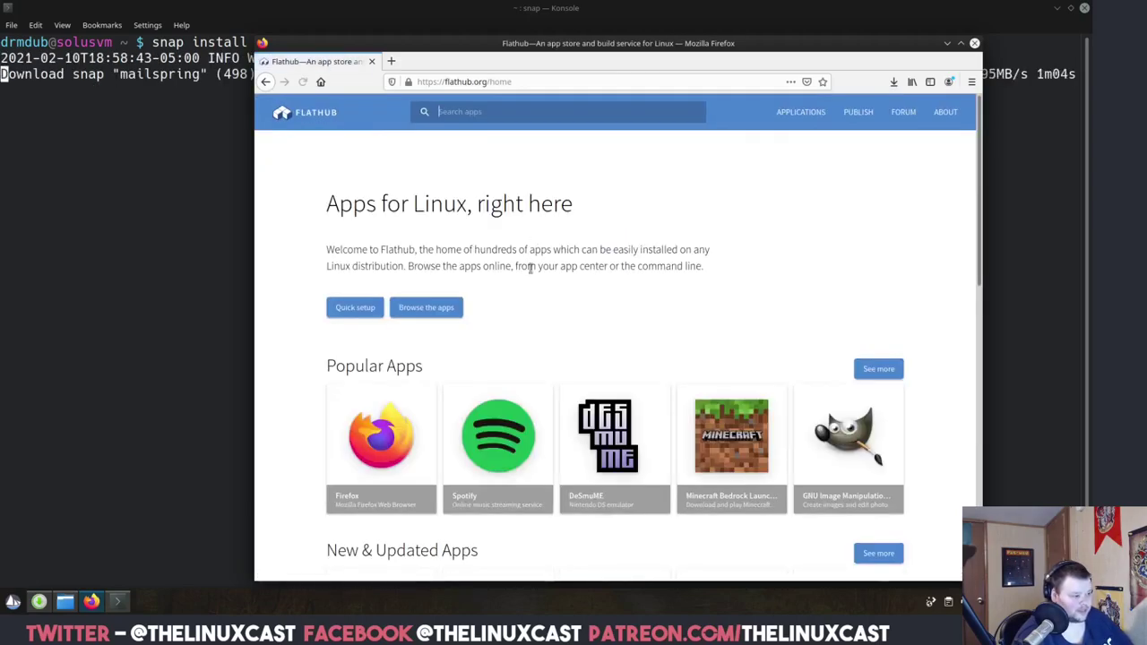
scroll(511, 287, down, 3)
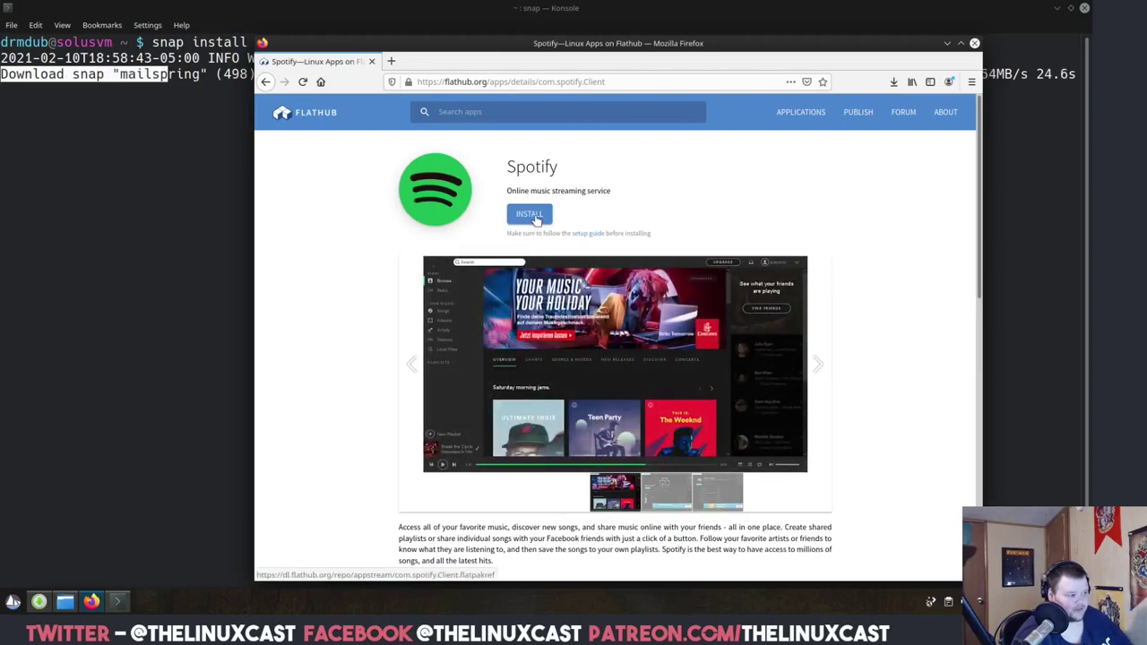
click(535, 218)
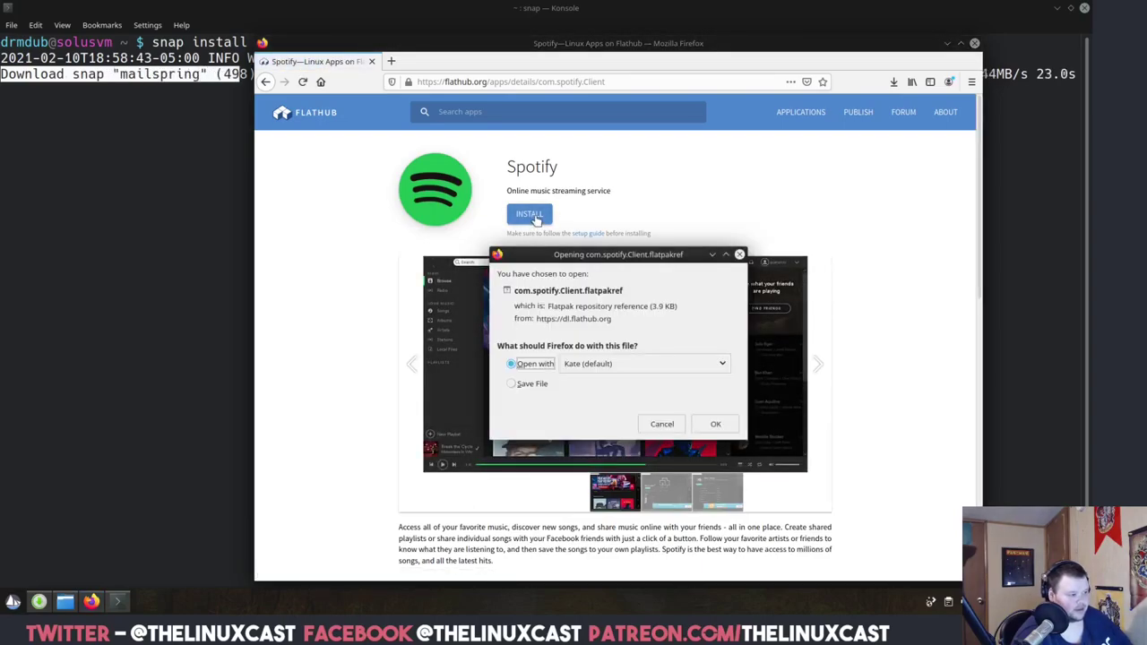
click(529, 387)
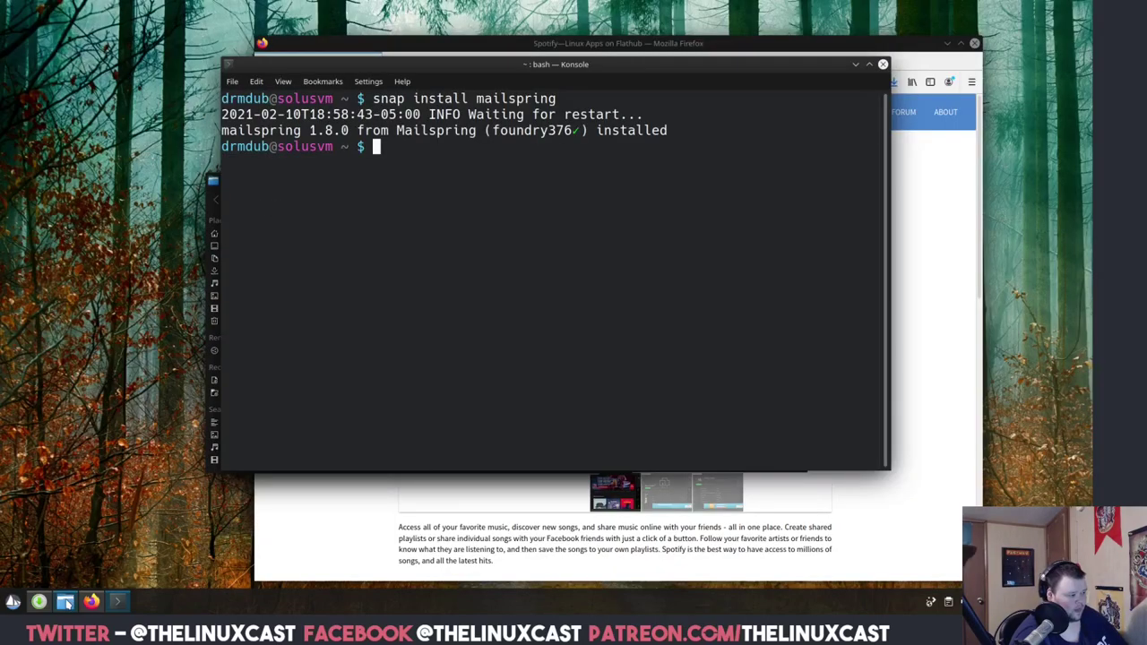
Bring up Dolphin's home folder, close it, and reopen the file manager.
click(66, 601)
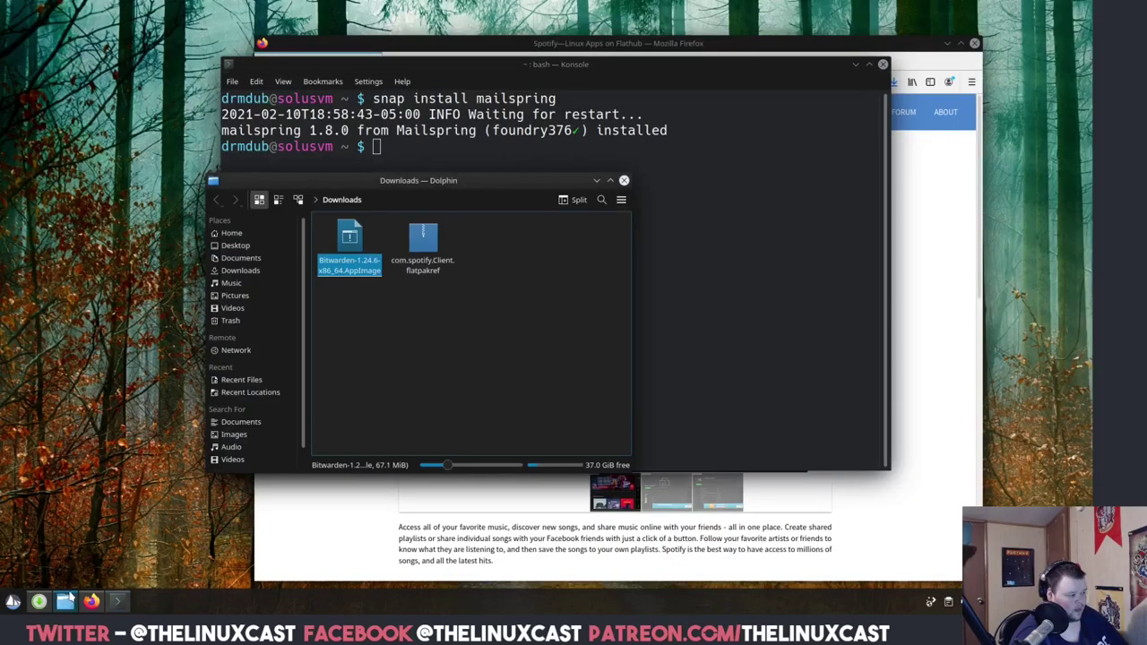
click(232, 233)
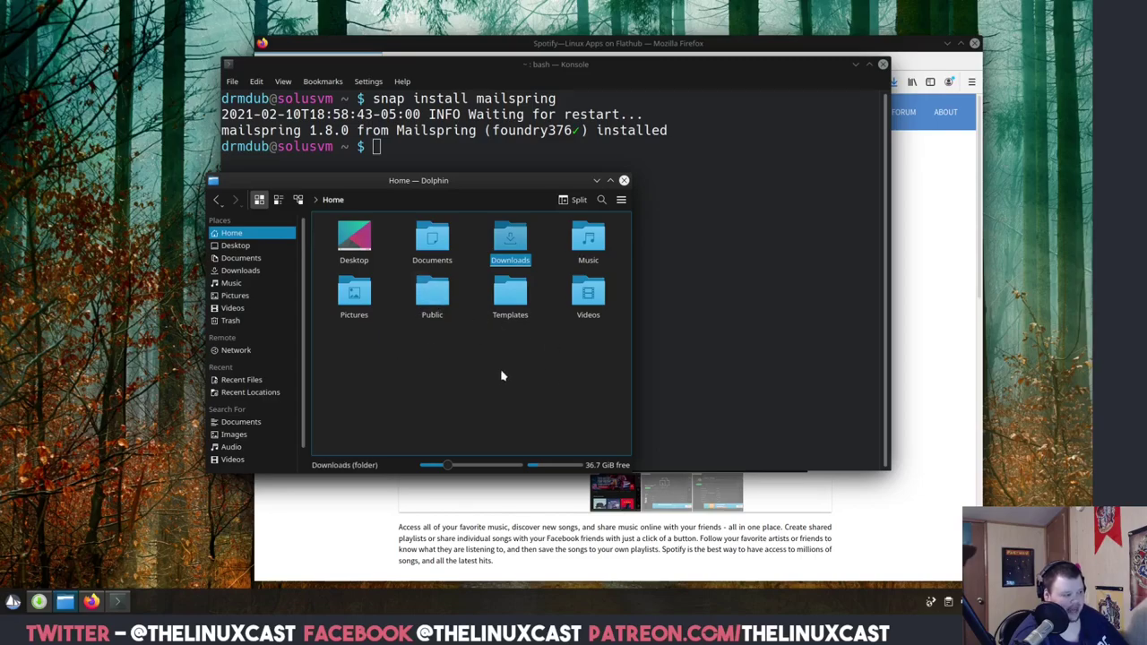
click(625, 180)
click(65, 601)
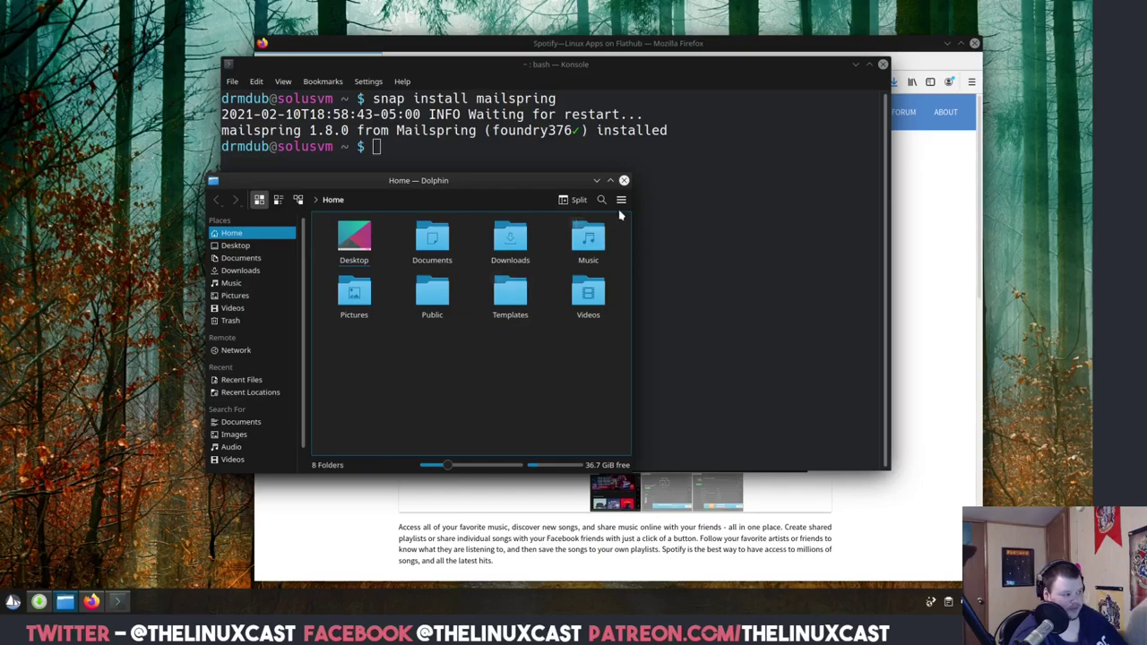
Open Downloads and view com.spotify.Client.flatpakref in Kate, then close Kate.
click(510, 238)
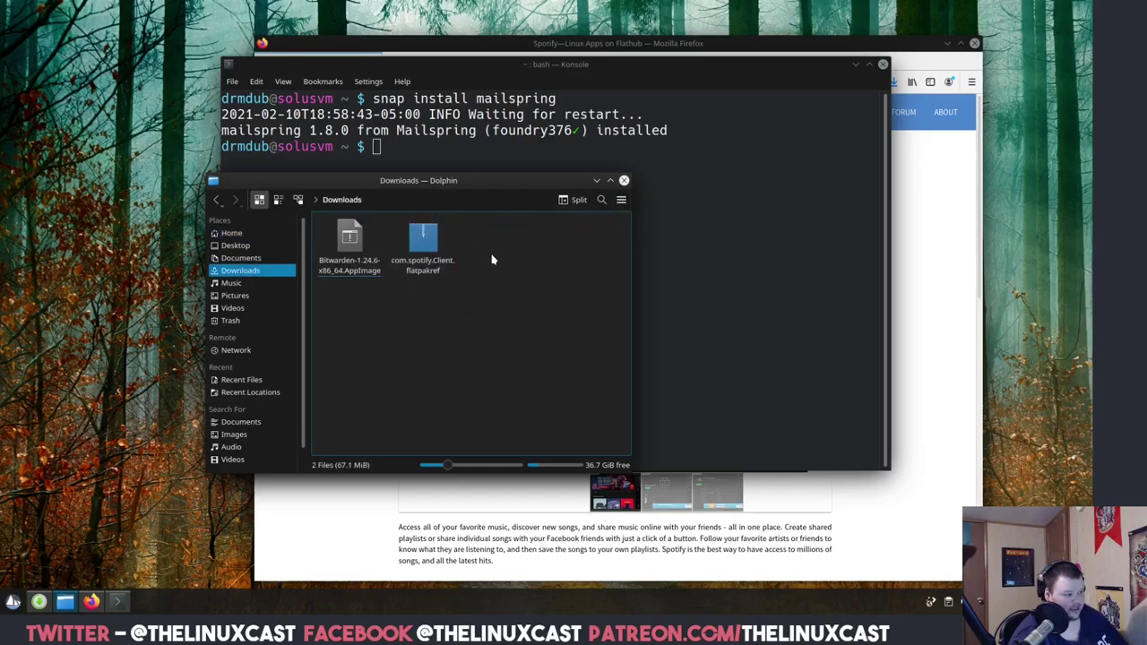
click(220, 201)
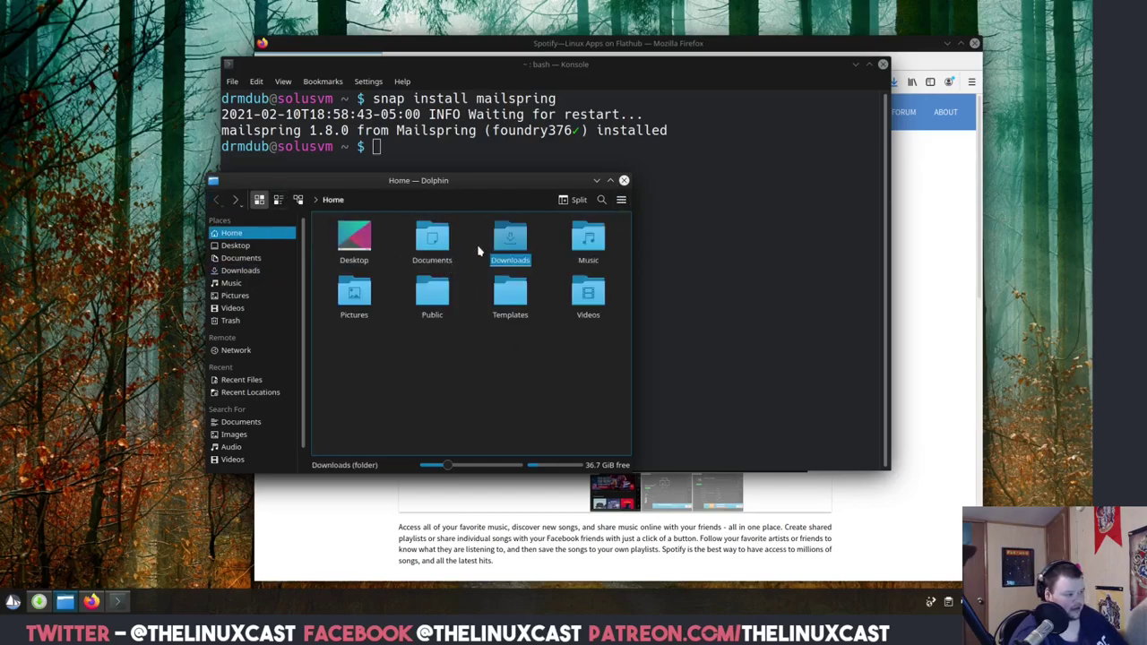
click(511, 239)
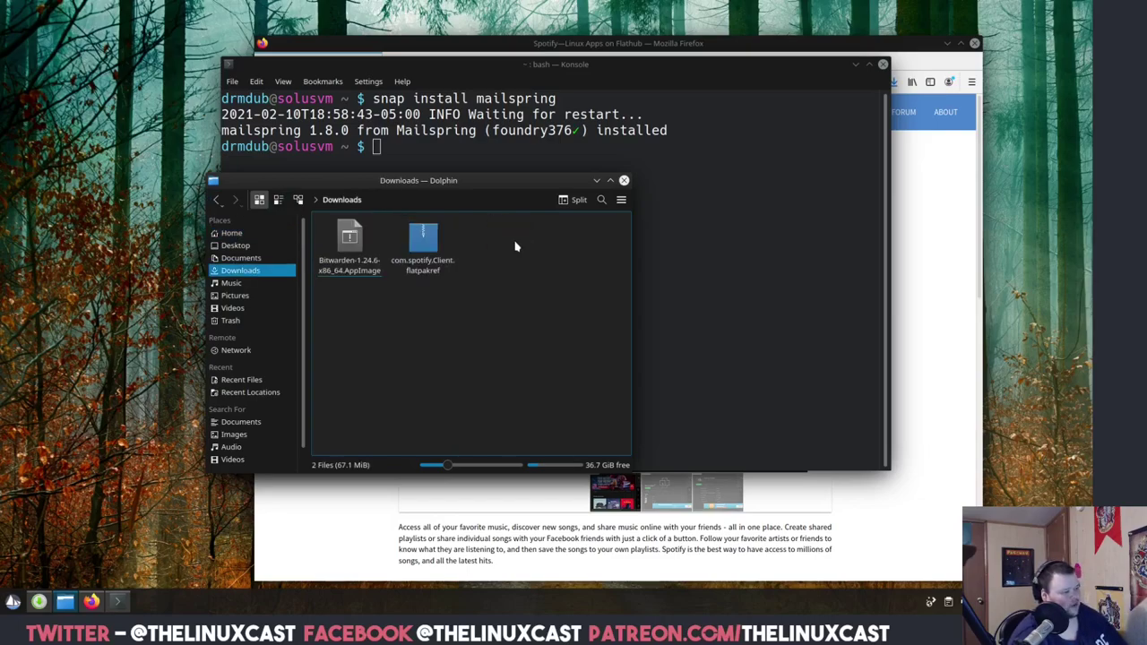
click(423, 242)
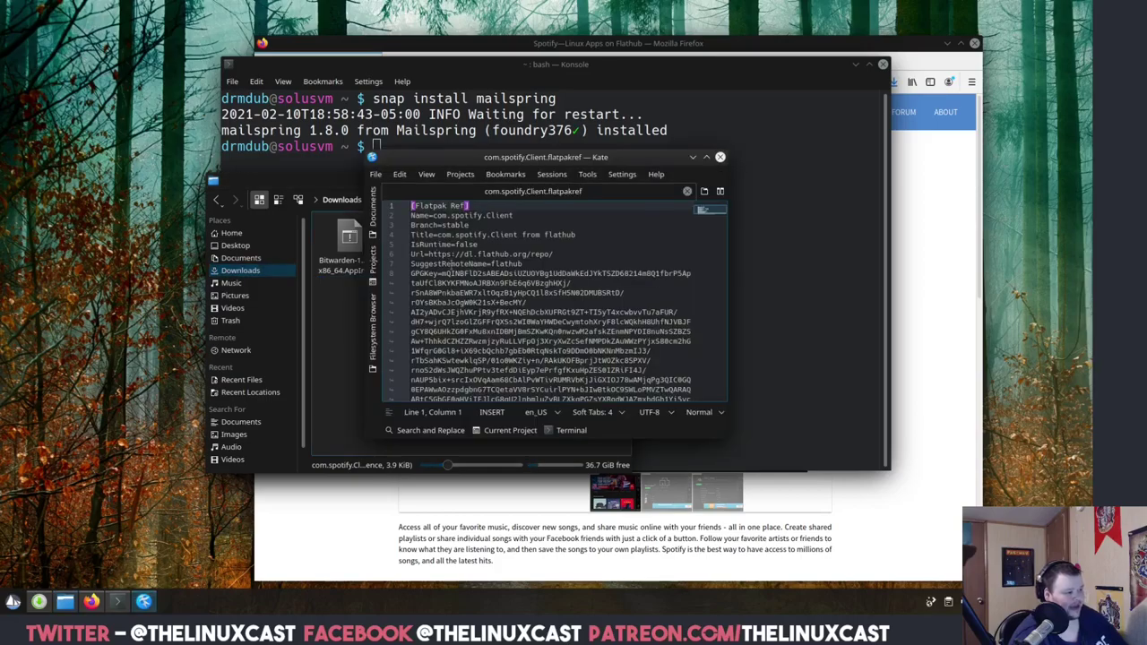
click(720, 157)
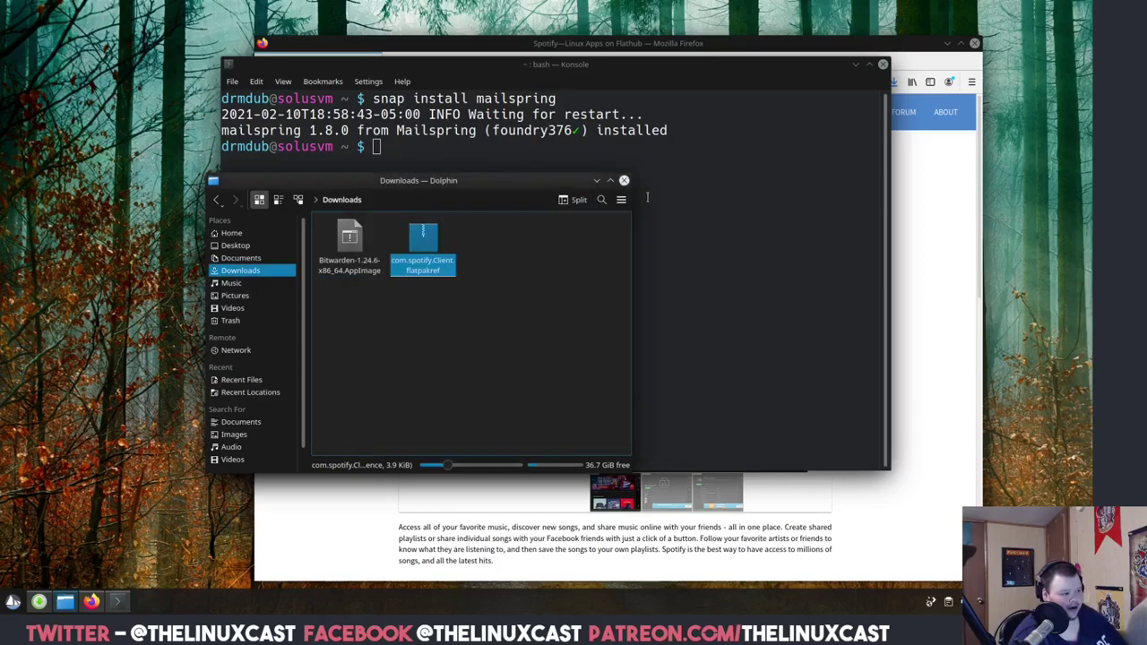
Check the flatpakref's Open With programs from its context menu, then return to Firefox's Spotify page.
drag(492, 185, 385, 190)
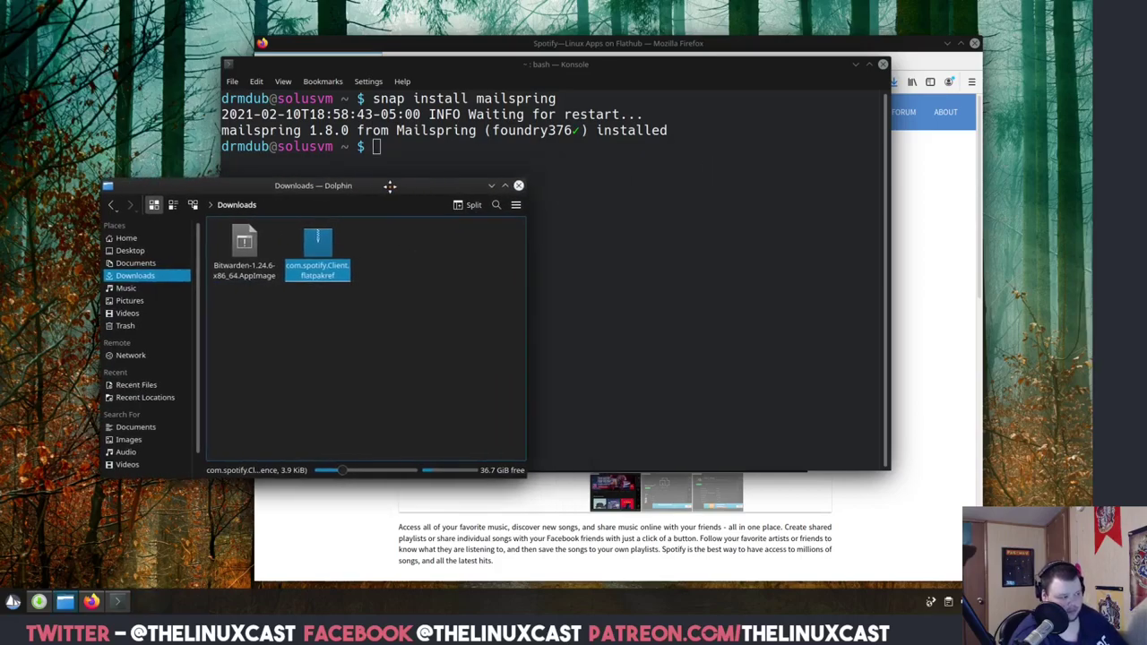
right_click(316, 241)
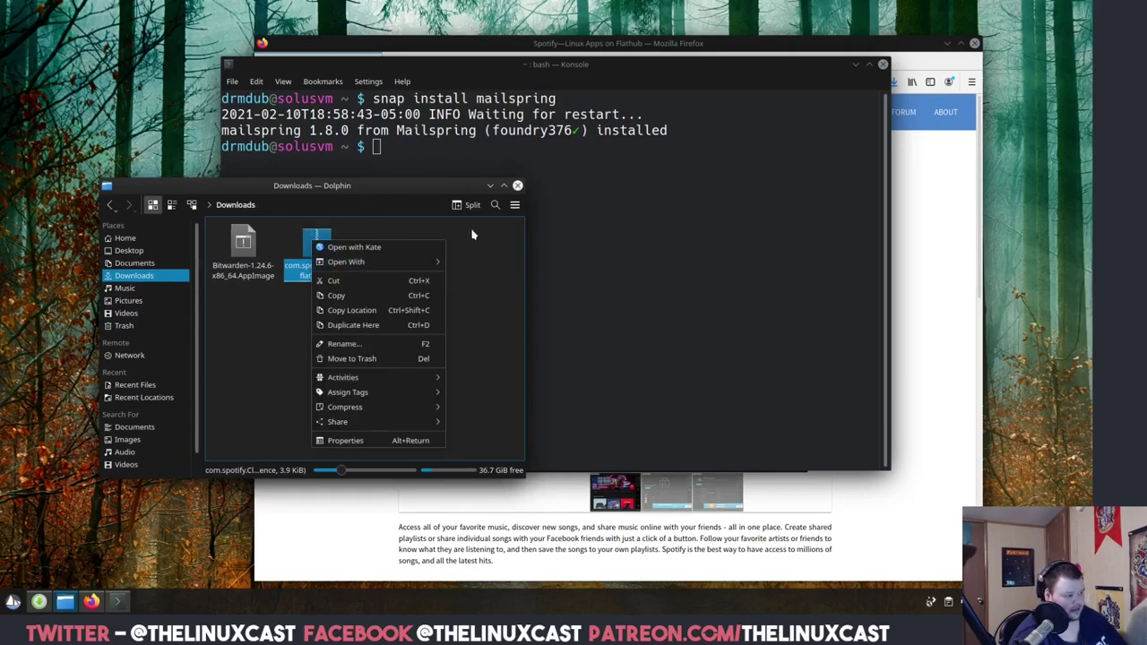
click(473, 235)
click(91, 602)
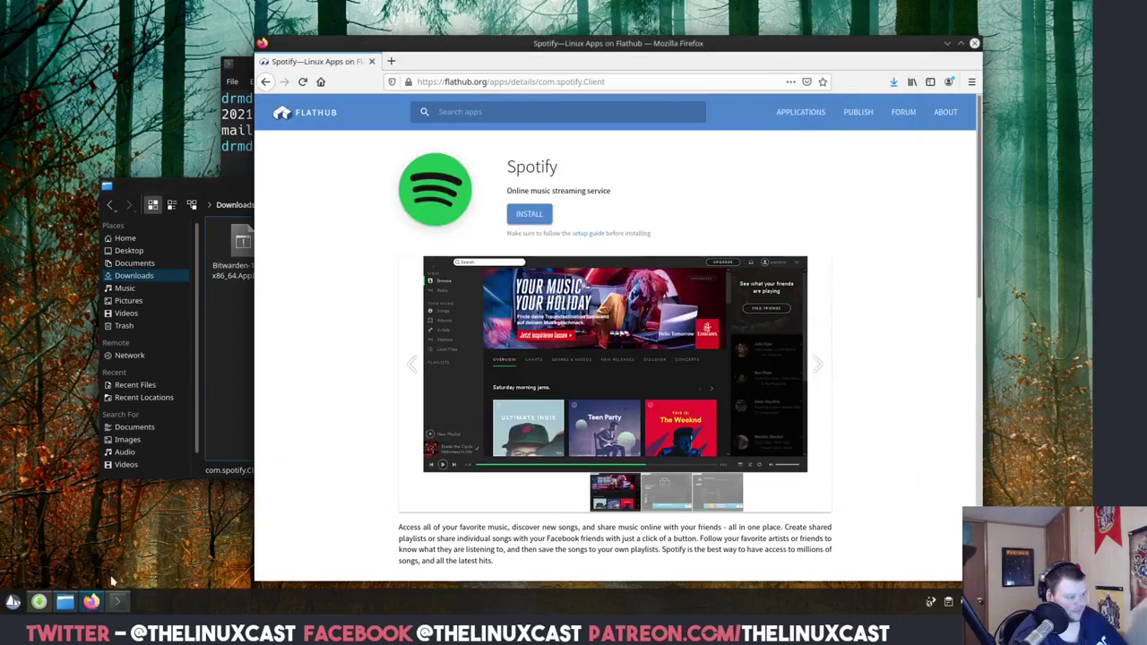
Run Flathub's Spotify flatpak install command in Konsole; it fails with no remote refs. Close Konsole and Firefox.
scroll(326, 438, down, 5)
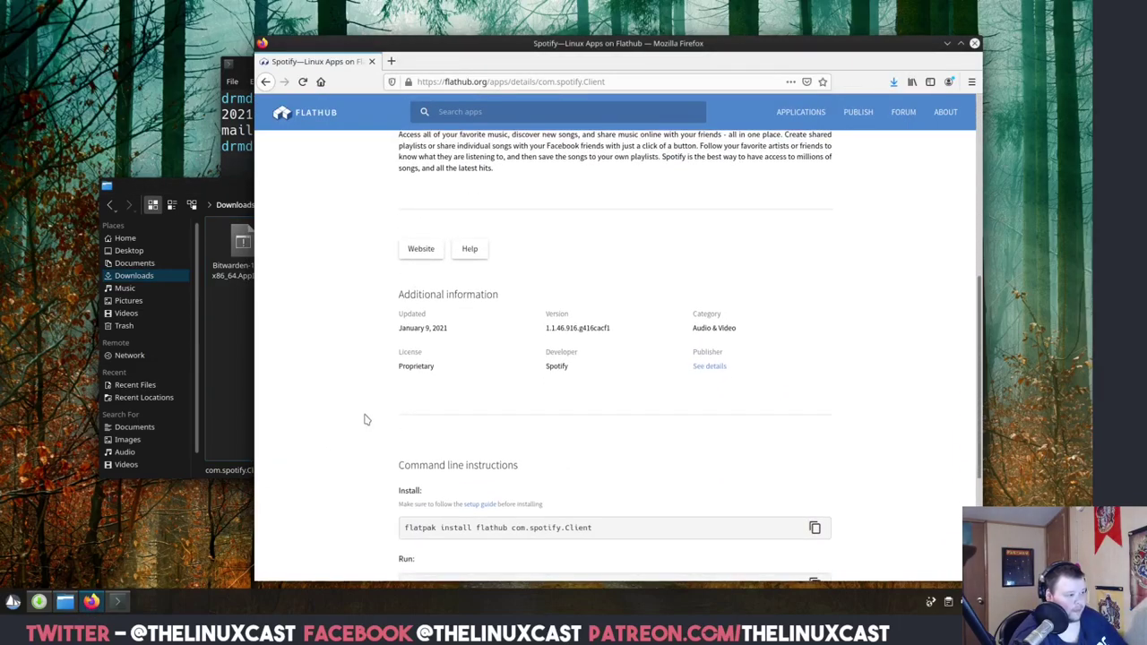
scroll(365, 420, down, 3)
triple_click(534, 332)
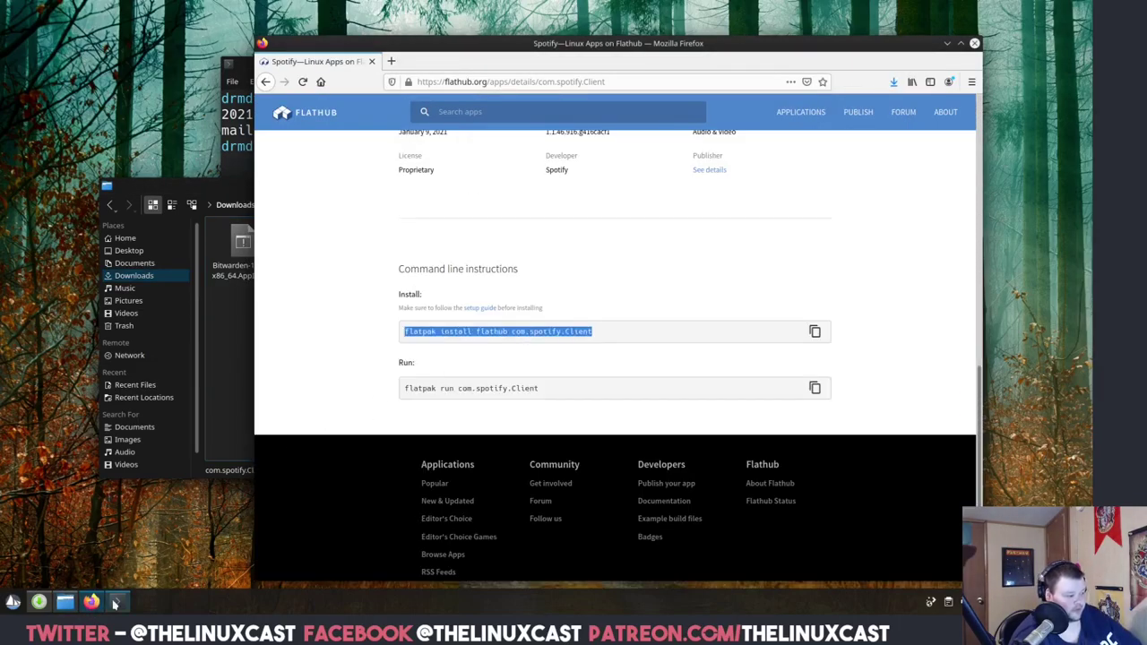
click(116, 602)
key(ctrl+shift+v)
key(Return)
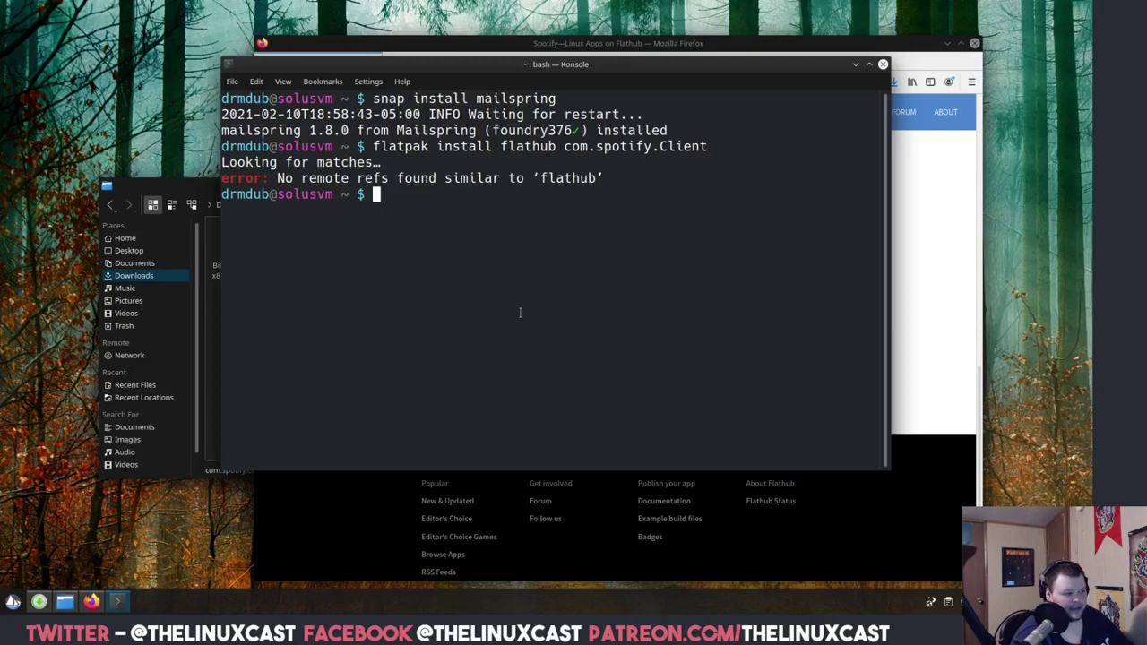
click(882, 64)
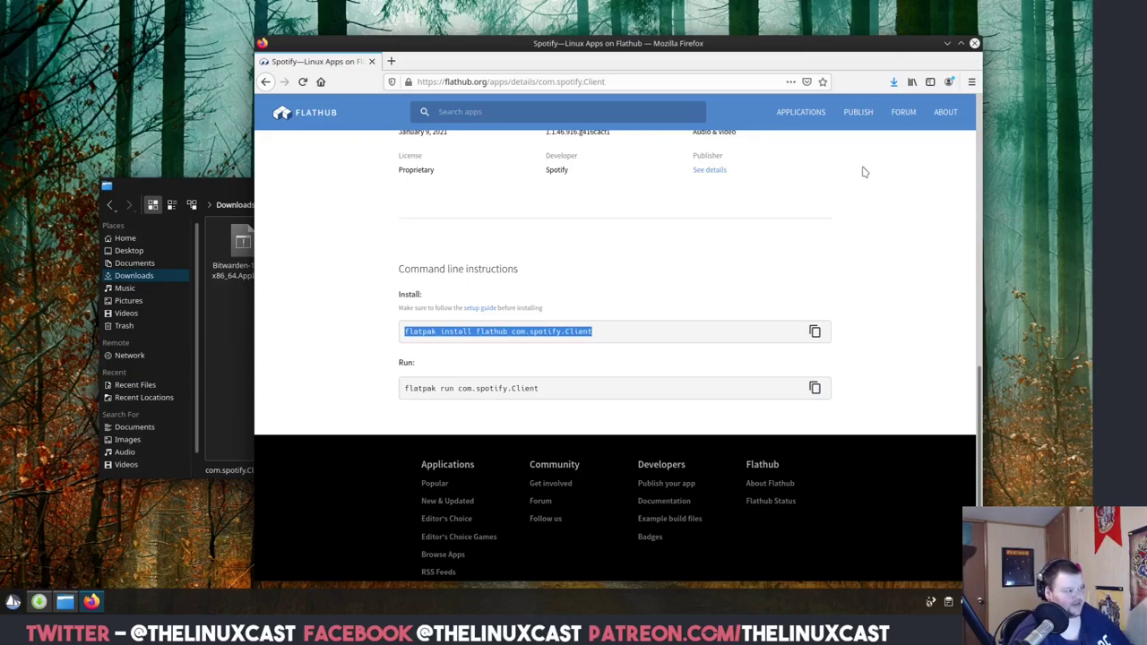
click(975, 45)
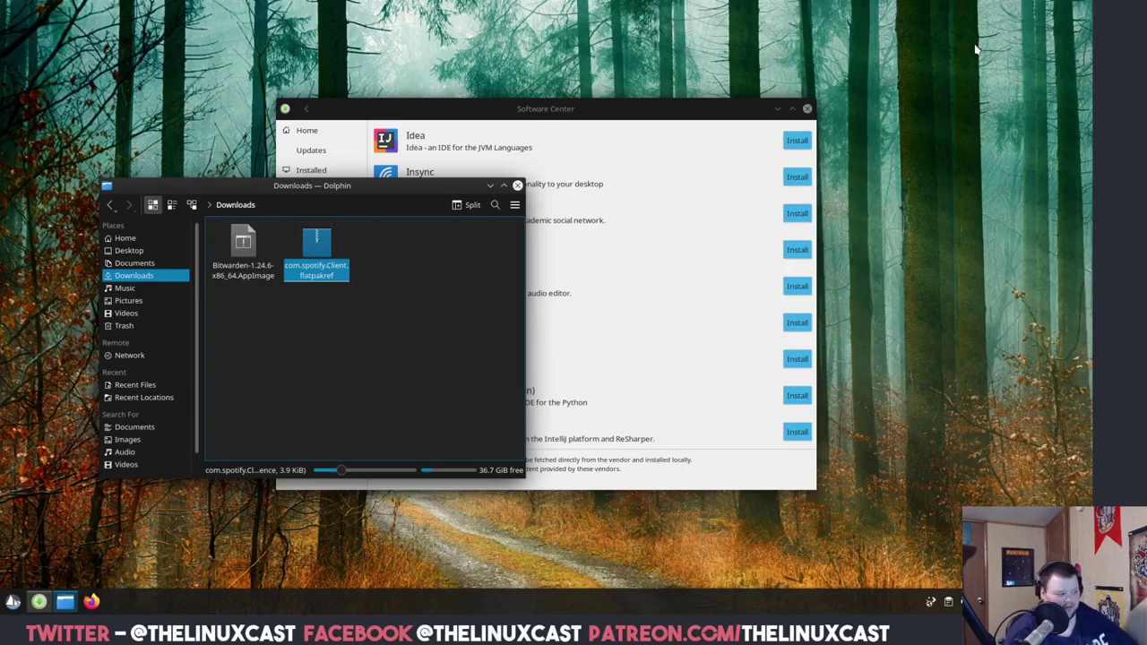
Move the Dolphin file manager window aside and close it.
click(13, 602)
text(bitwi)
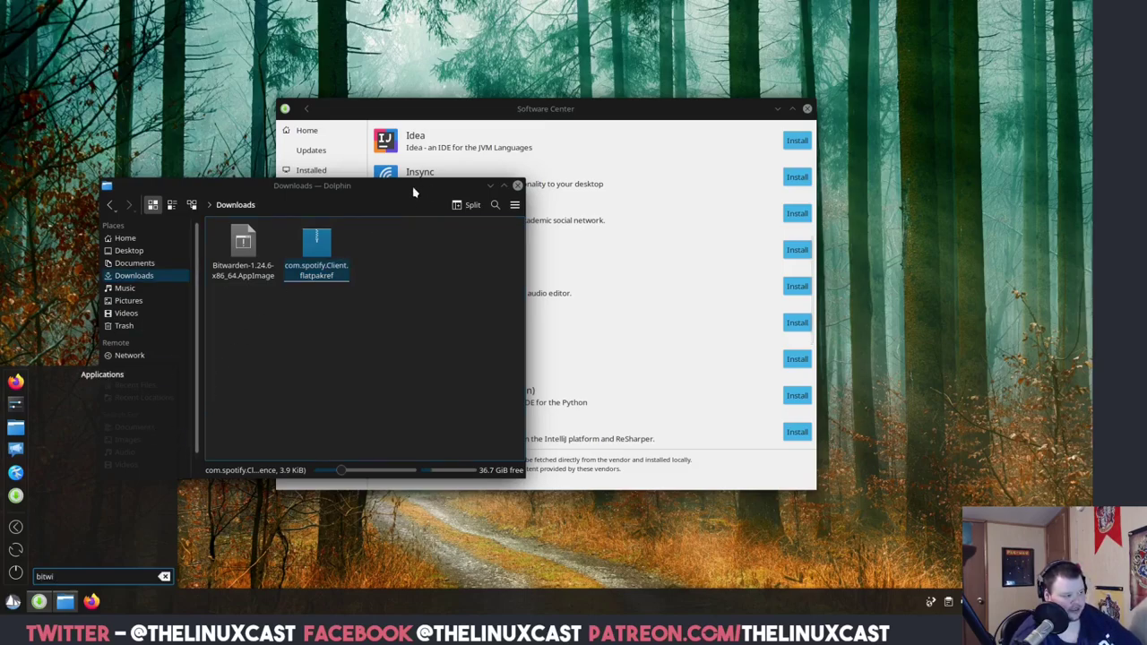
drag(414, 190, 576, 188)
click(681, 181)
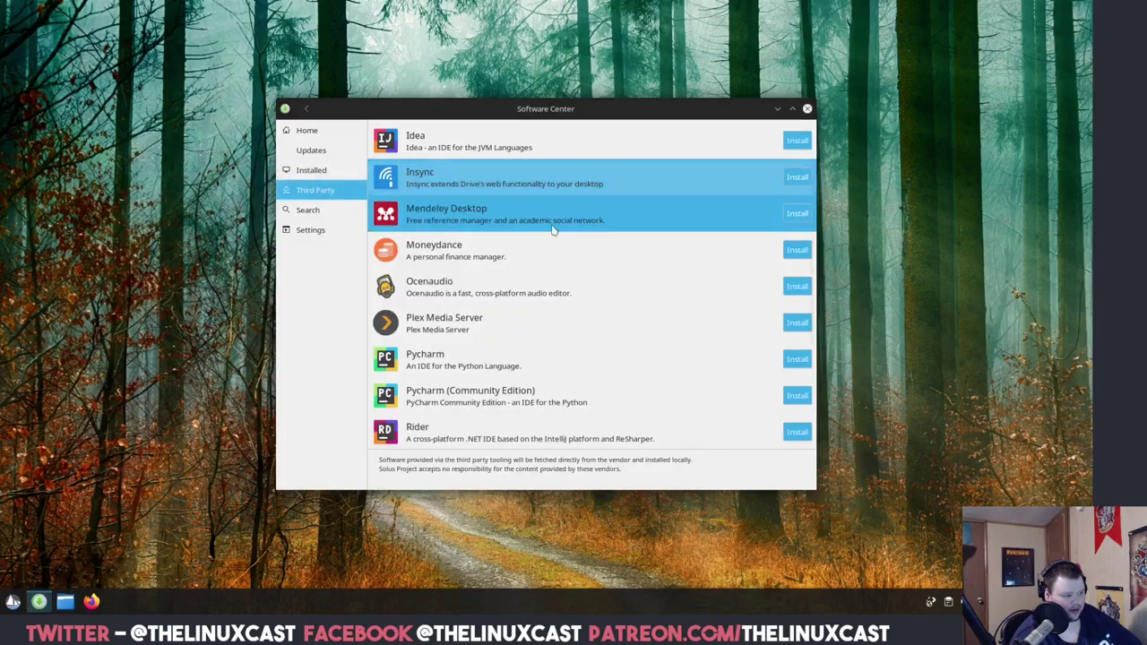
Search the application launcher for 'bitward', which finds nothing, then dismiss it.
click(13, 602)
text(bitward)
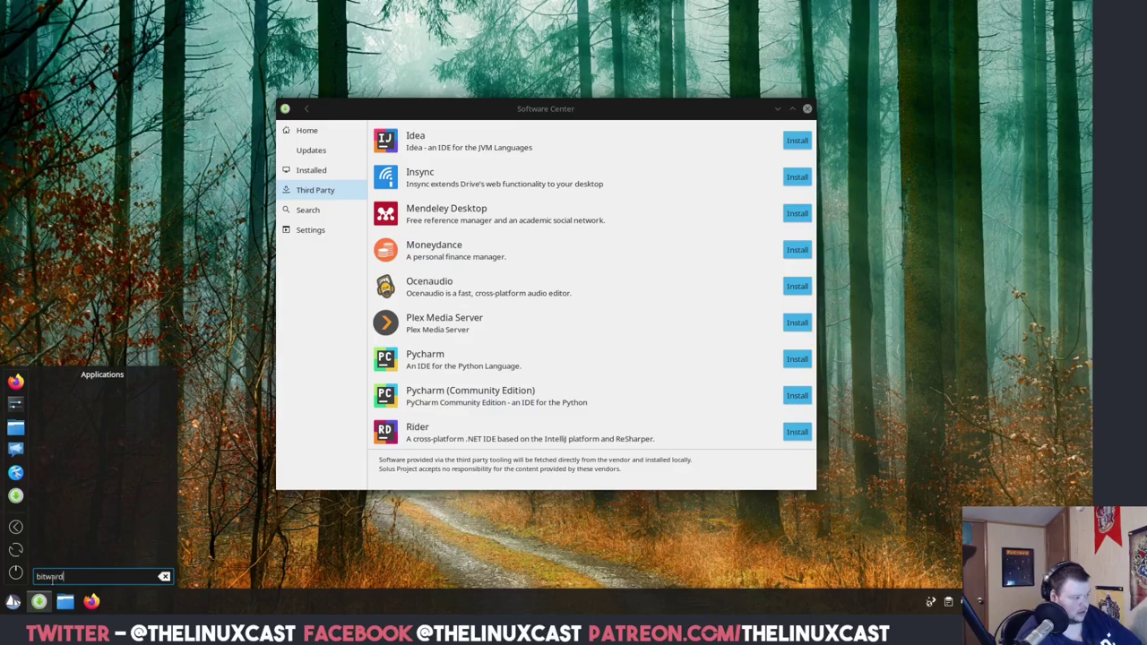
key(BackSpace)
key(BackSpace)
key(BackSpace)
key(BackSpace)
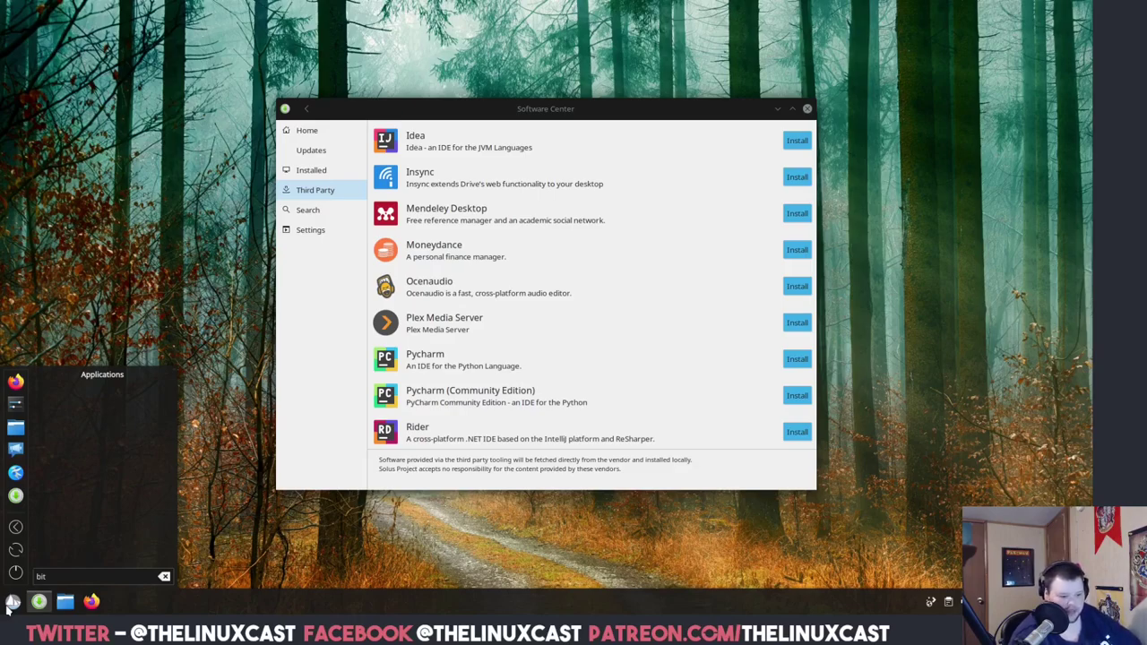
click(9, 605)
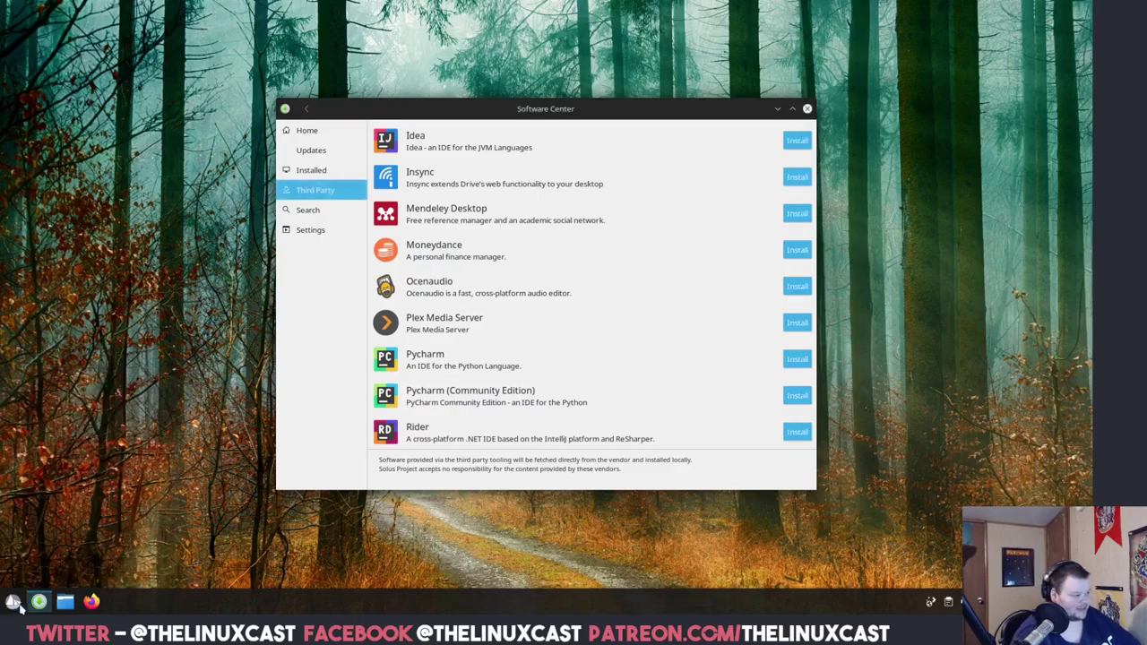
Launch Bitwarden-1.24.6-x86_64.AppImage from Downloads to its login screen, then close it.
click(66, 601)
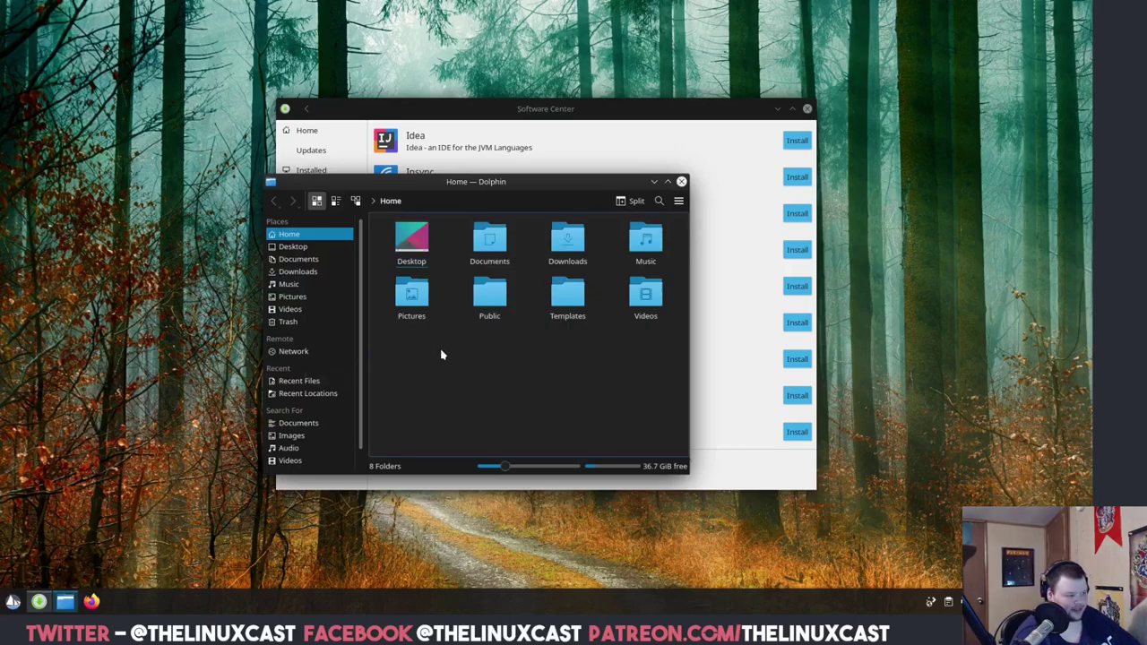
click(567, 240)
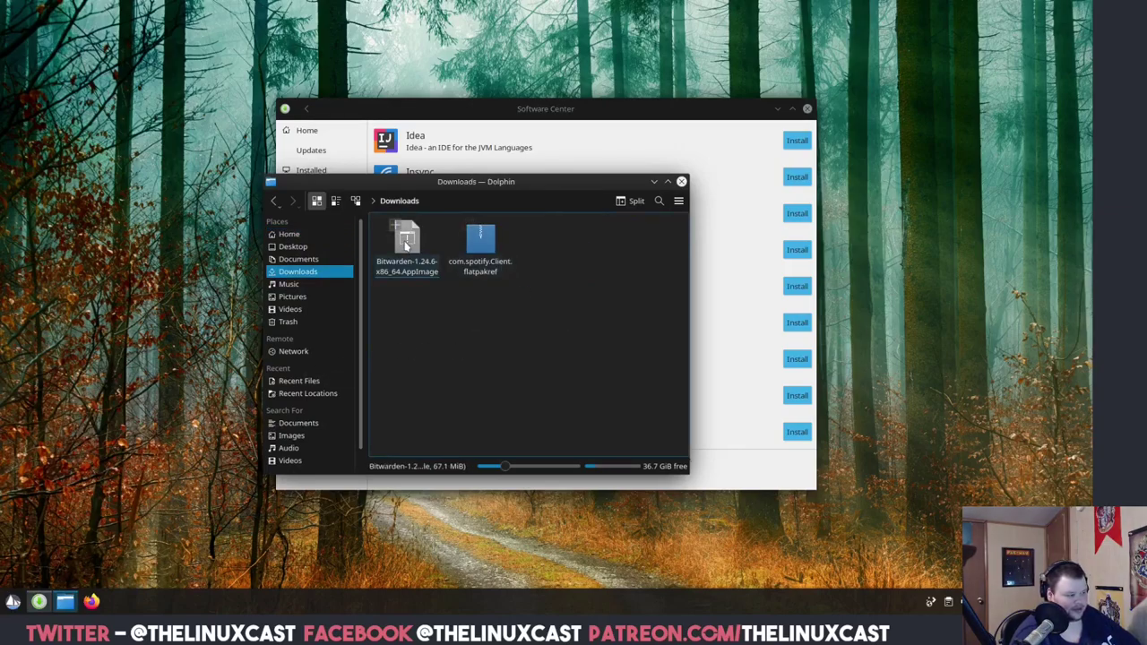
double_click(406, 244)
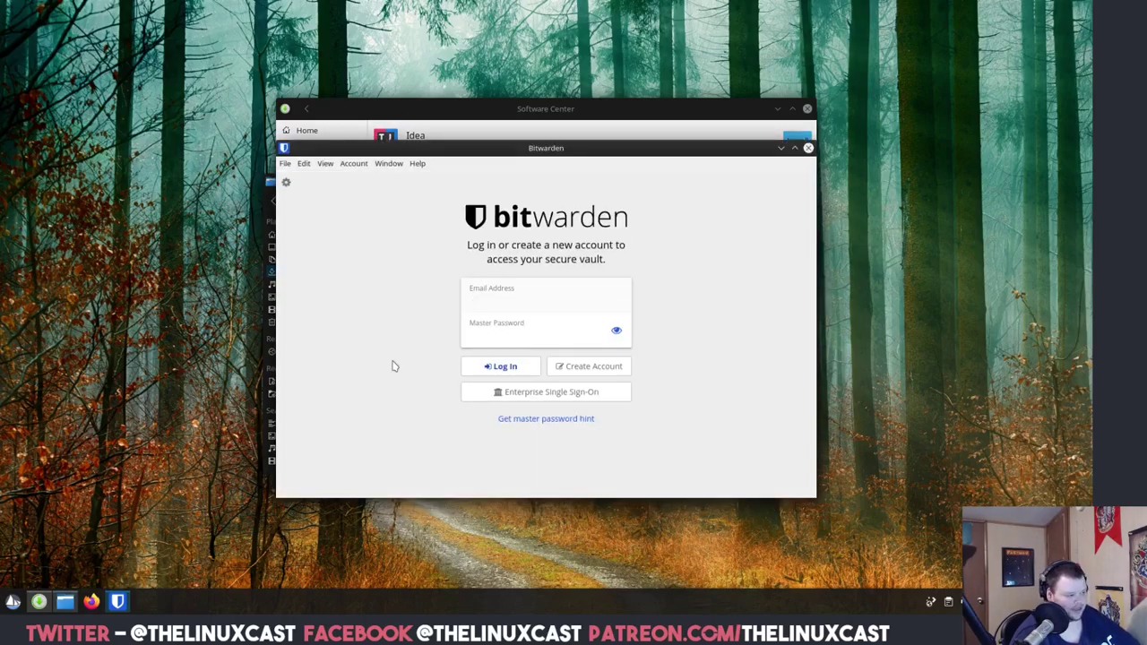
click(807, 148)
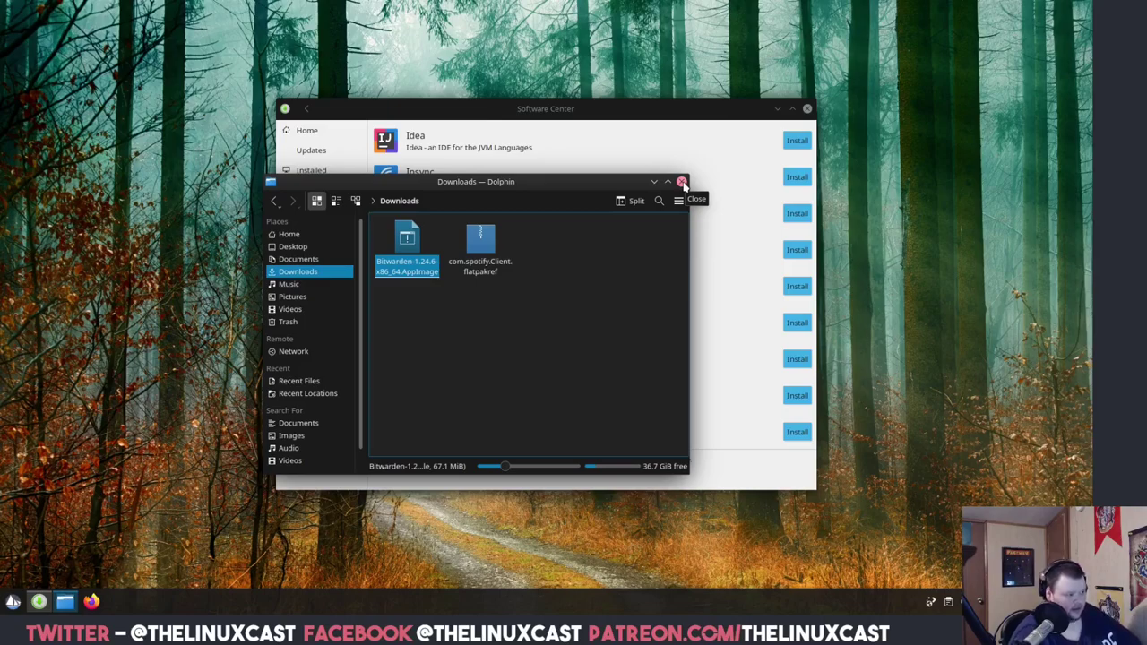
Search the application launcher for 'mail' to confirm Mailspring is installed, then close it.
click(9, 607)
text(maiol)
key(BackSpace)
key(BackSpace)
text(l)
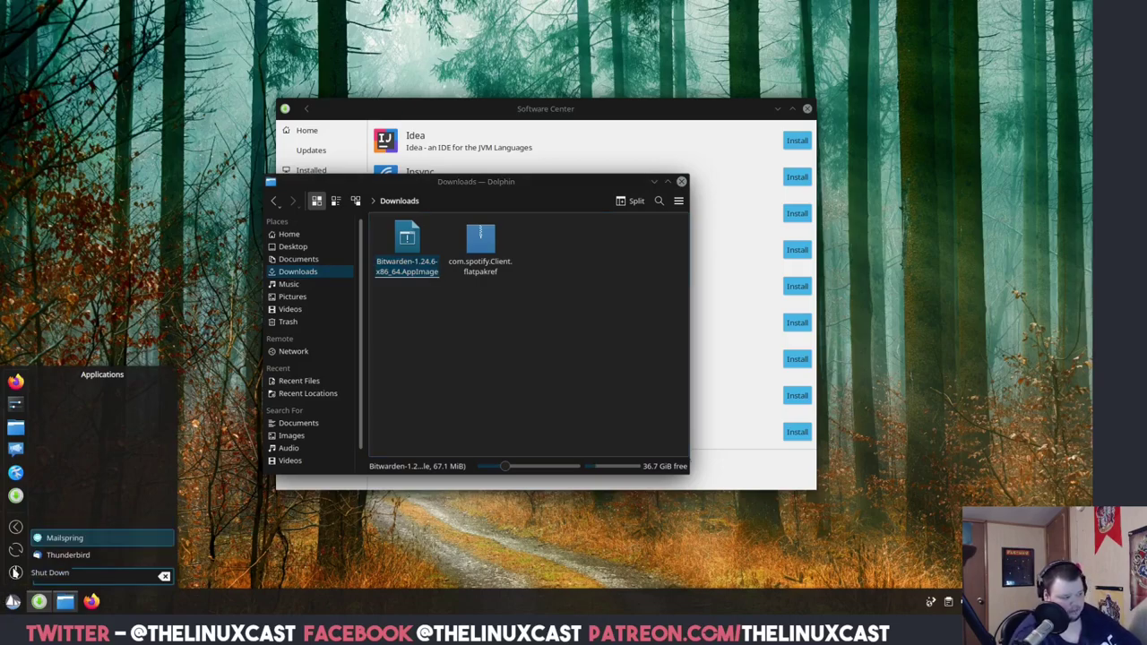
key(Escape)
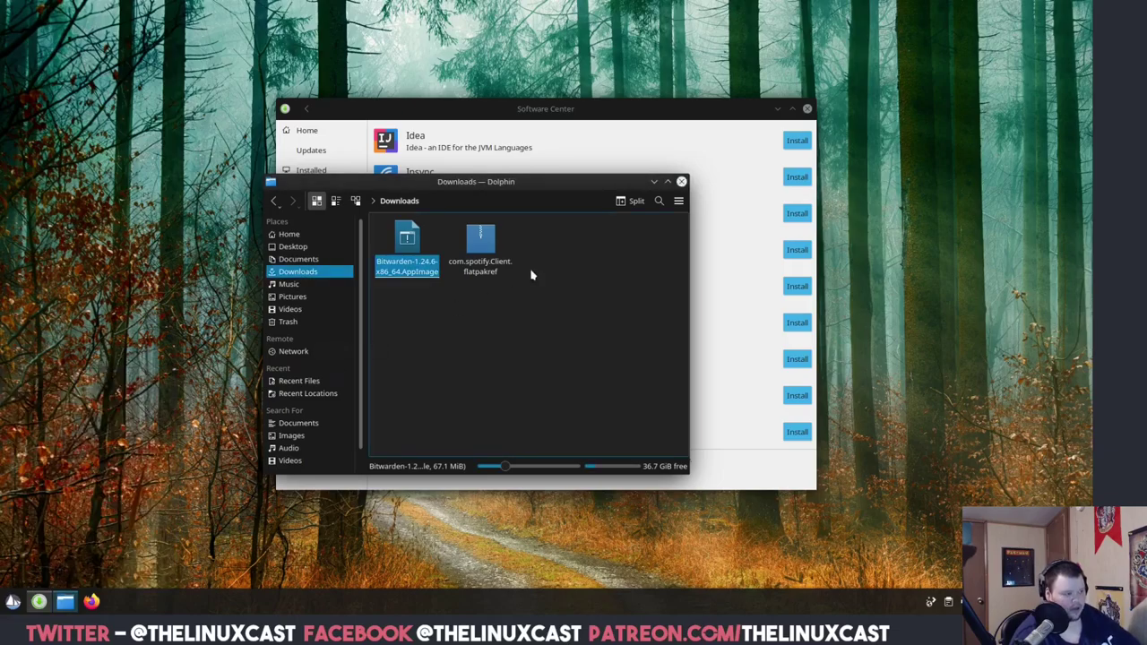